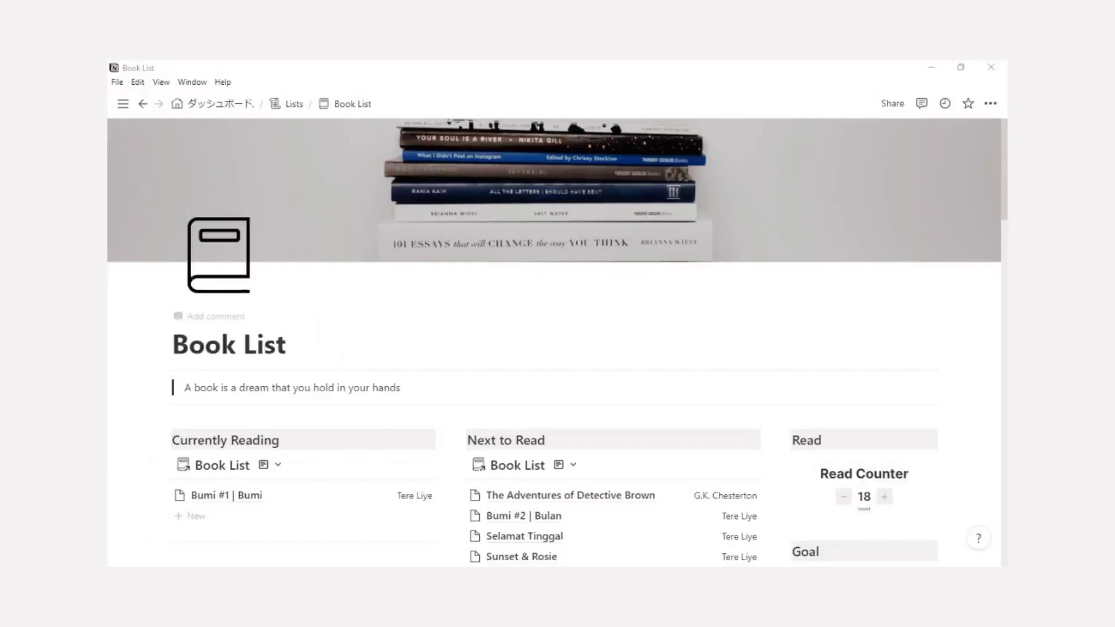
- Scroll down the Book List template and preview the Bumi #1 book's details
scroll(224, 284, "down", 3)
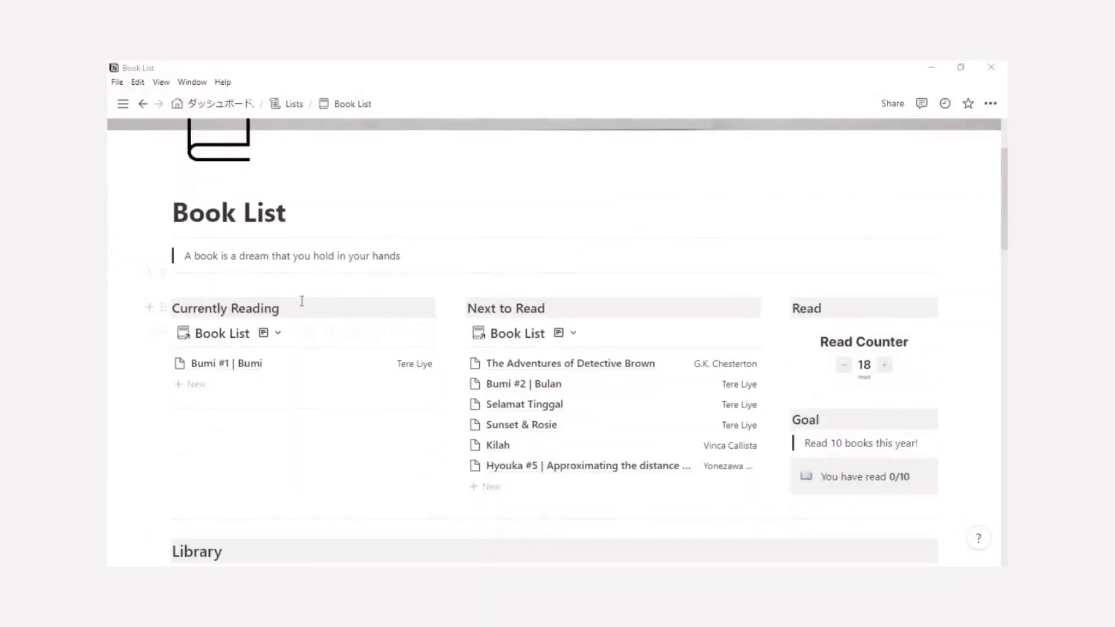
mouse_move(200, 322)
scroll(840, 303, "down", 2)
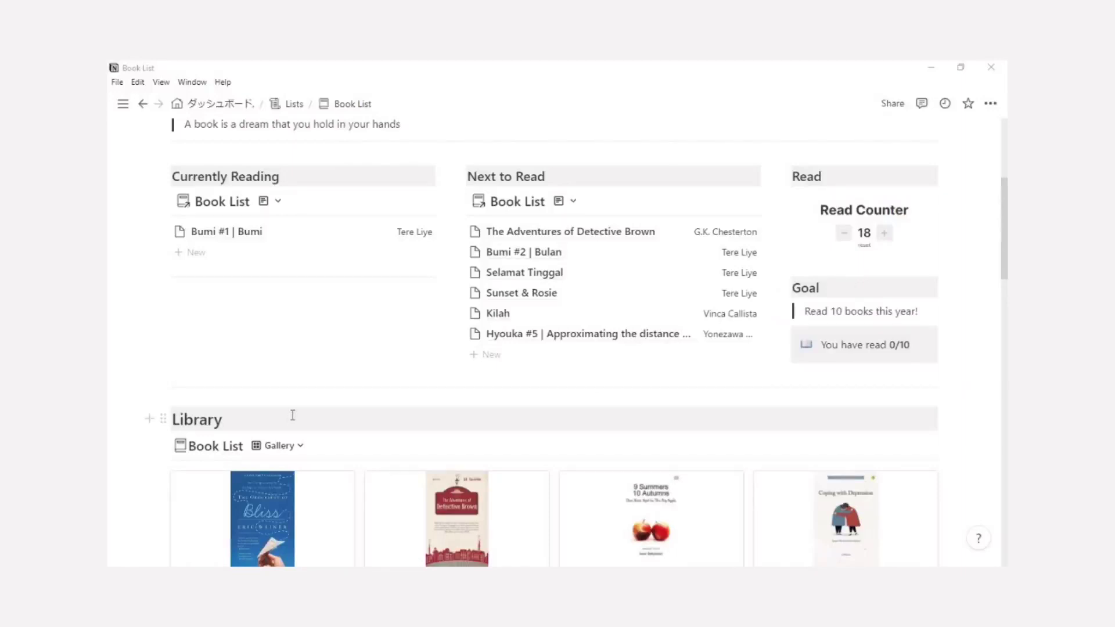
scroll(293, 416, "down", 3)
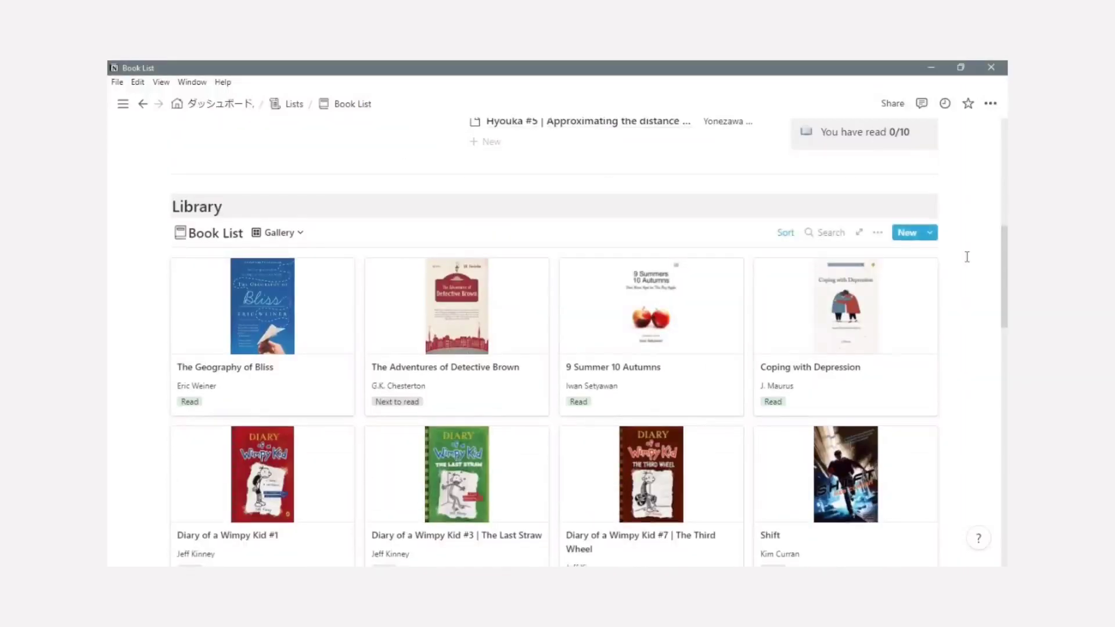
scroll(967, 257, "down", 4)
scroll(967, 257, "down", 5)
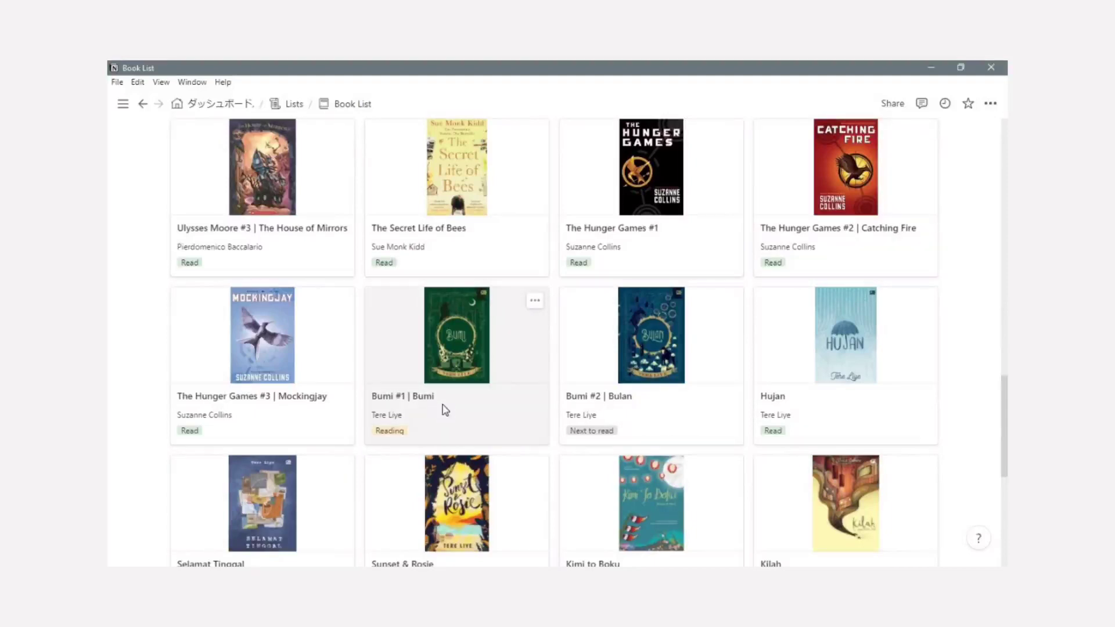
left_click(444, 410)
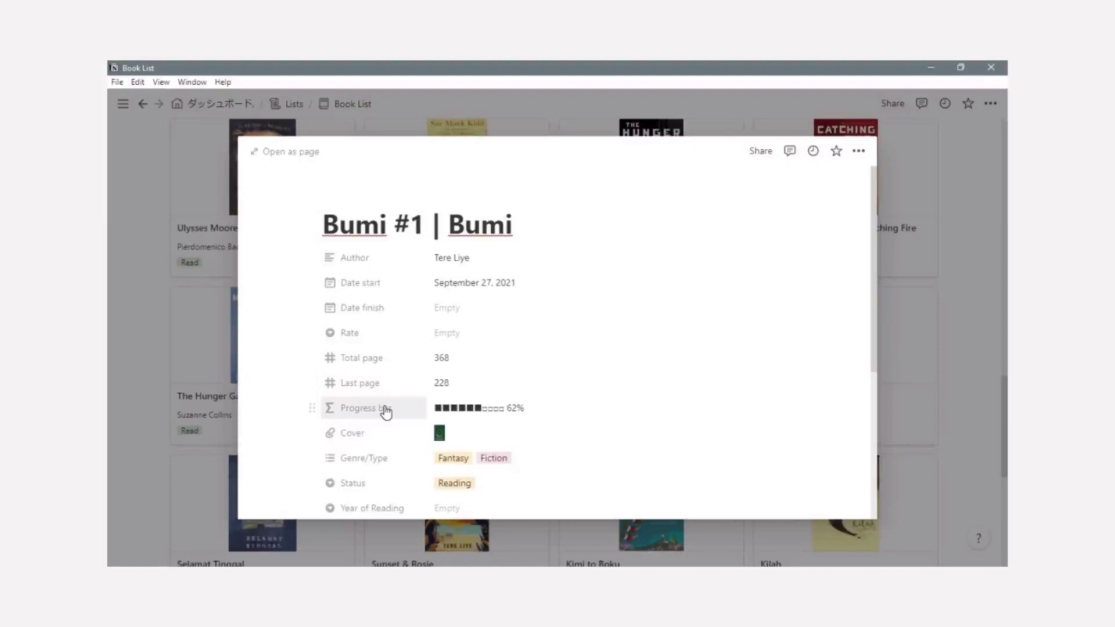
- Close the Bumi #1 preview and scroll back up to the top of the page
scroll(368, 451, "down", 3)
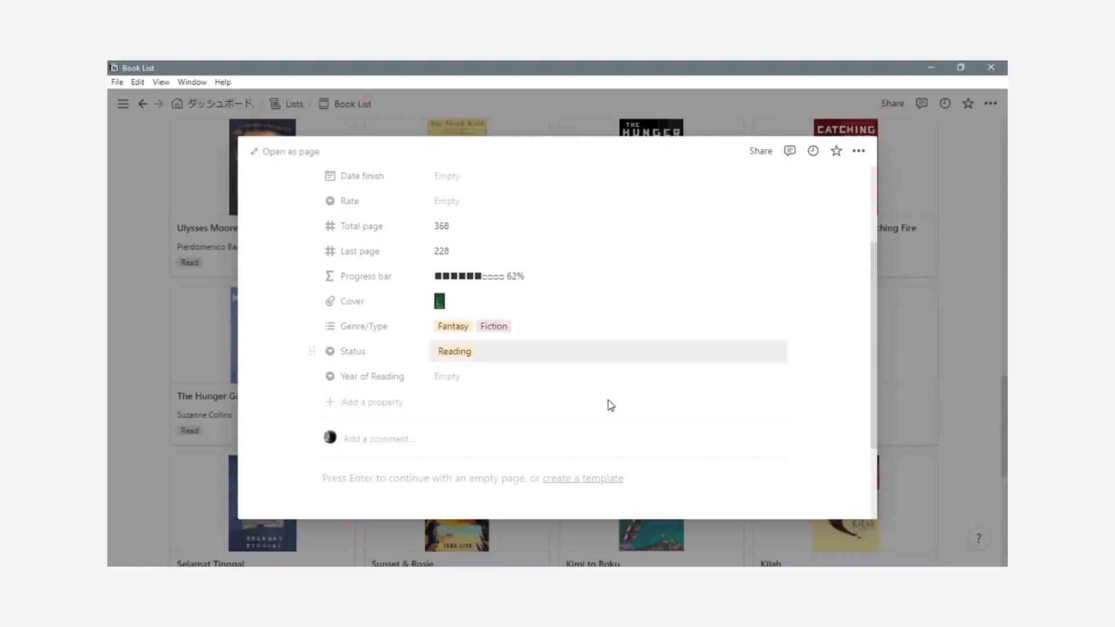
scroll(639, 377, "up", 5)
left_click(981, 292)
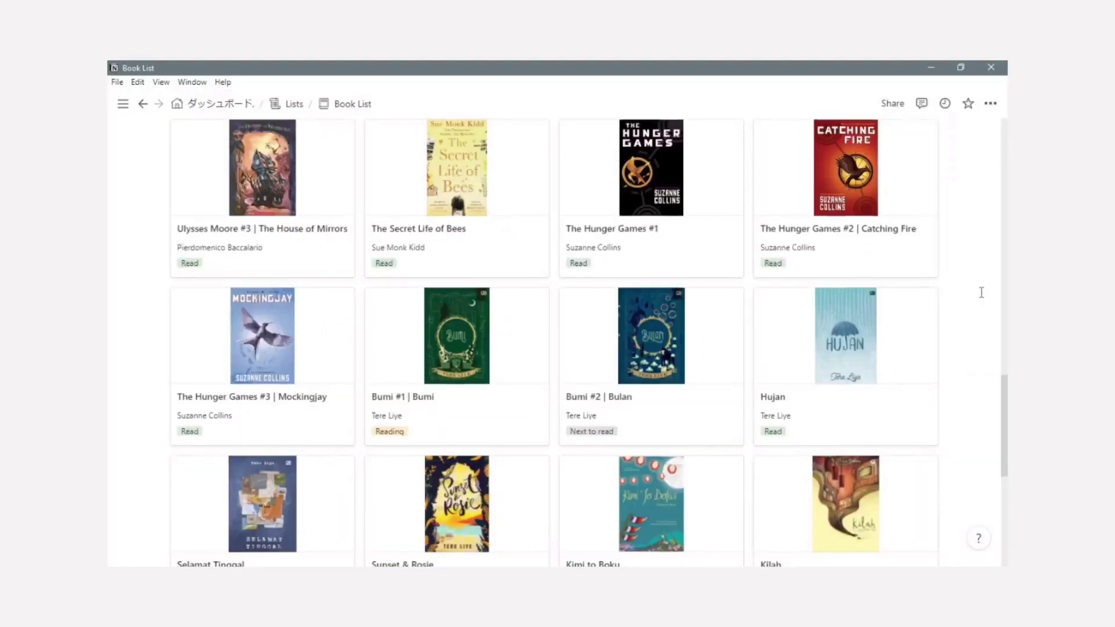
scroll(982, 292, "up", 15)
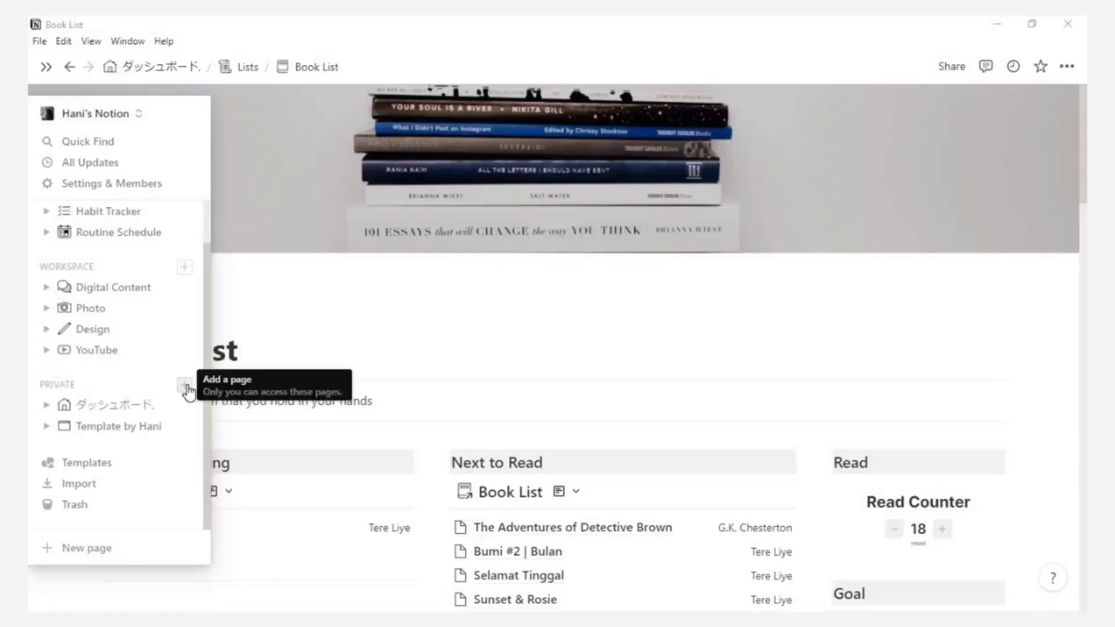
- Create a new empty private page titled 'Book List'
left_click(184, 385)
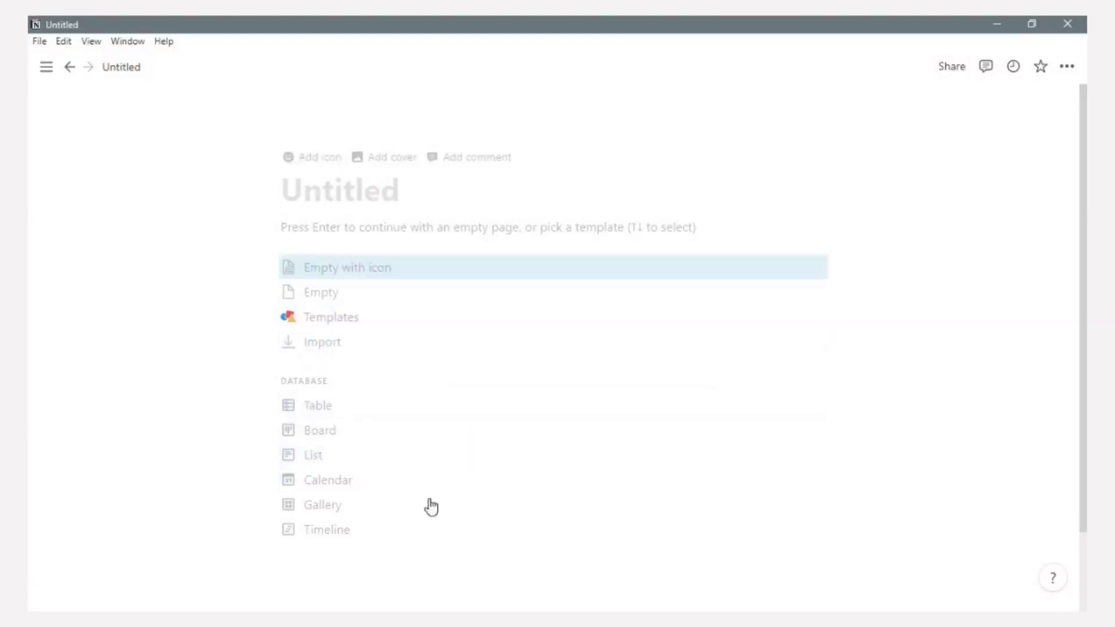
left_click(333, 189)
type("Book")
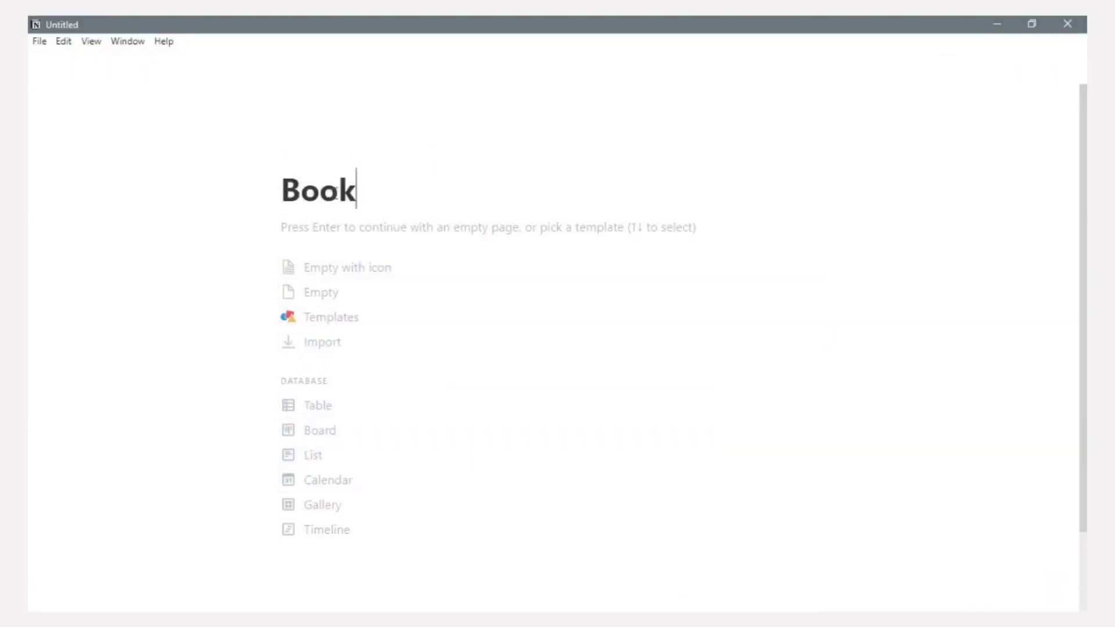
type(" LIst")
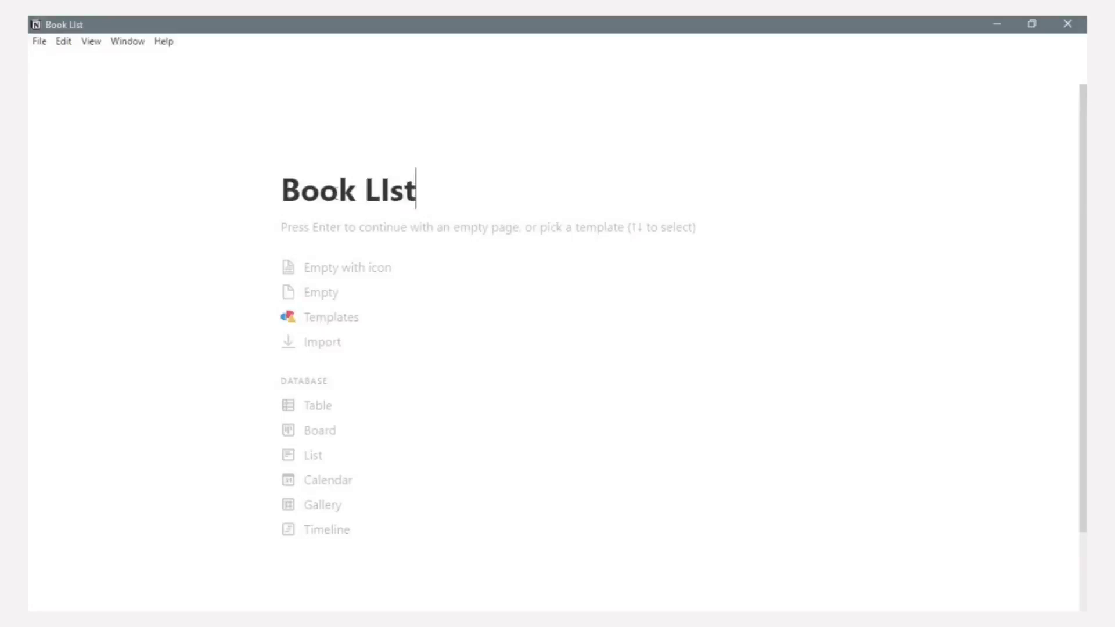
key("BackSpace")
key("BackSpace")
key("BackSpace")
key("BackSpace")
type("List")
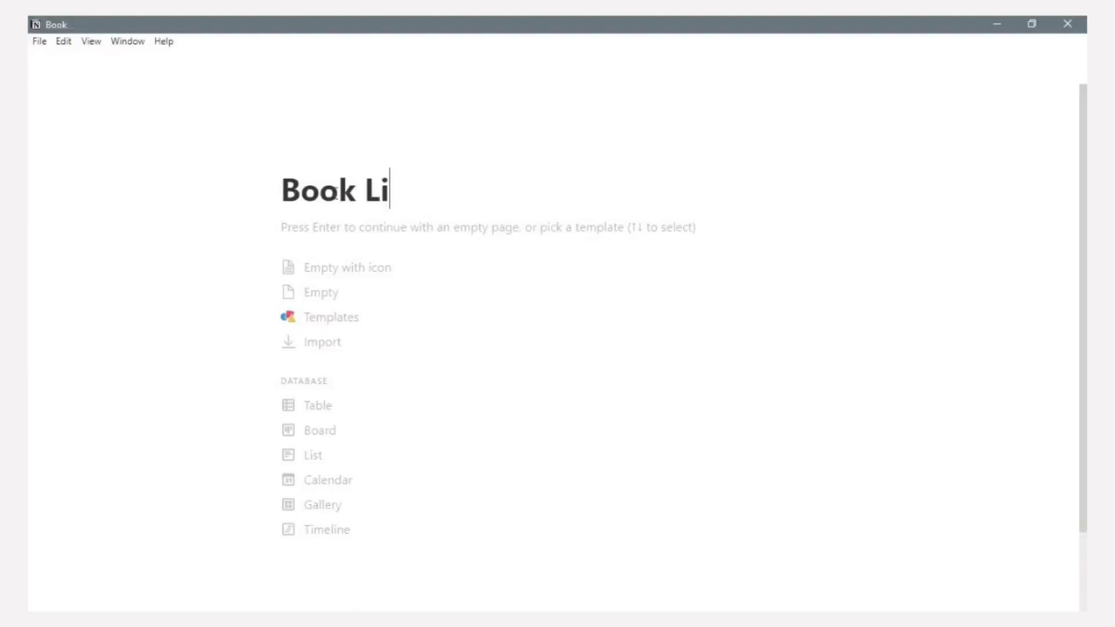
left_click(331, 293)
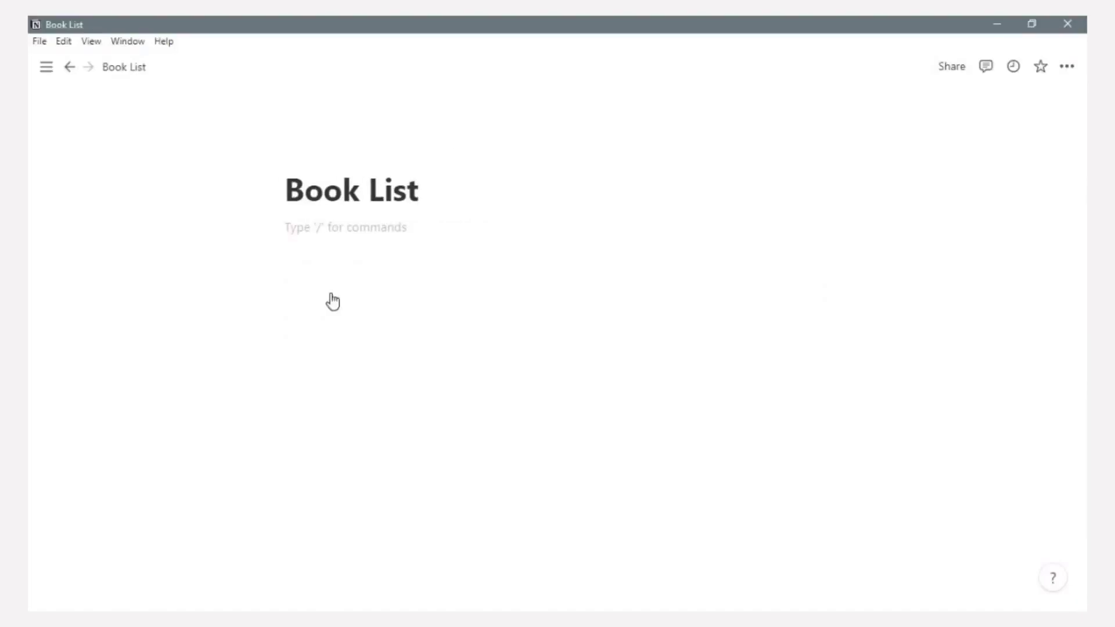
- Add the quote 'A book is a dream that you hold in your hands' between two dividers
type("/div")
key("Return")
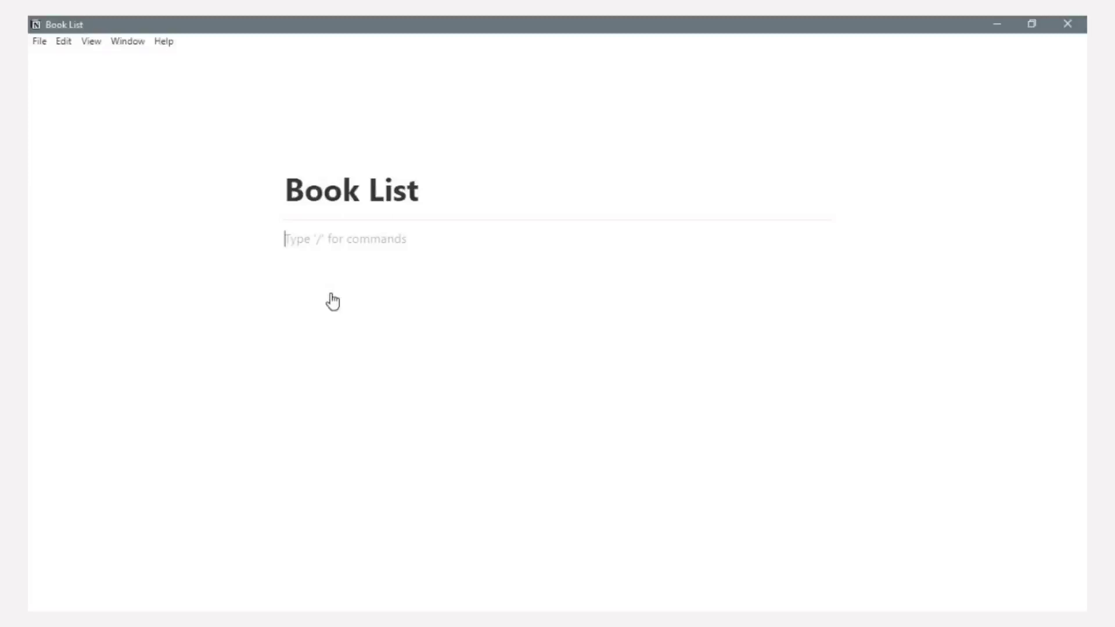
type("/qu")
left_click(332, 301)
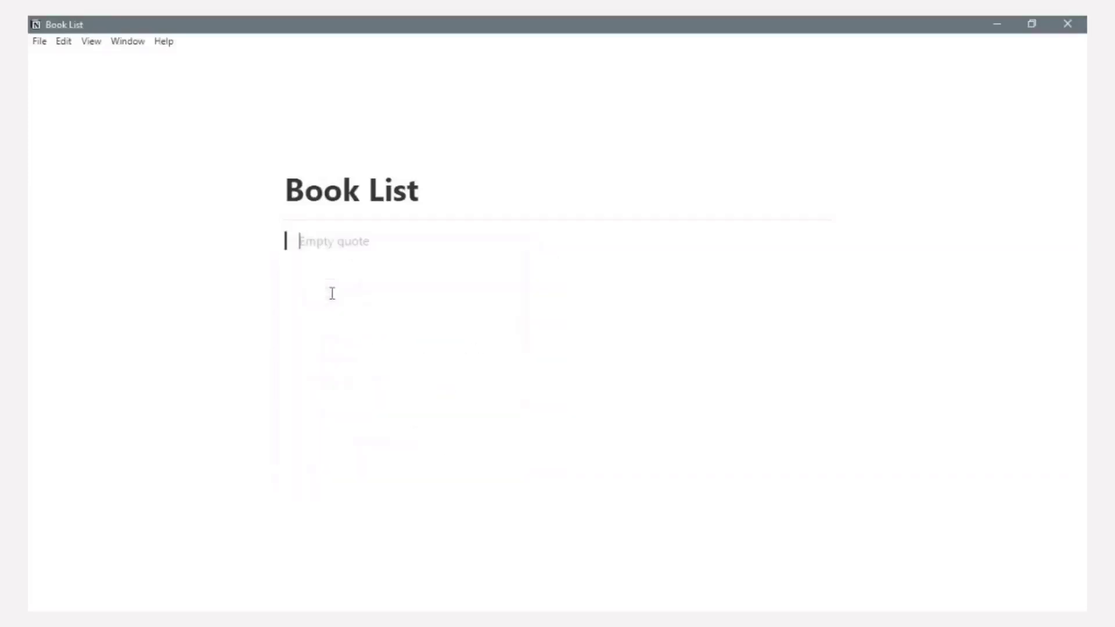
type("A book is a dream that ")
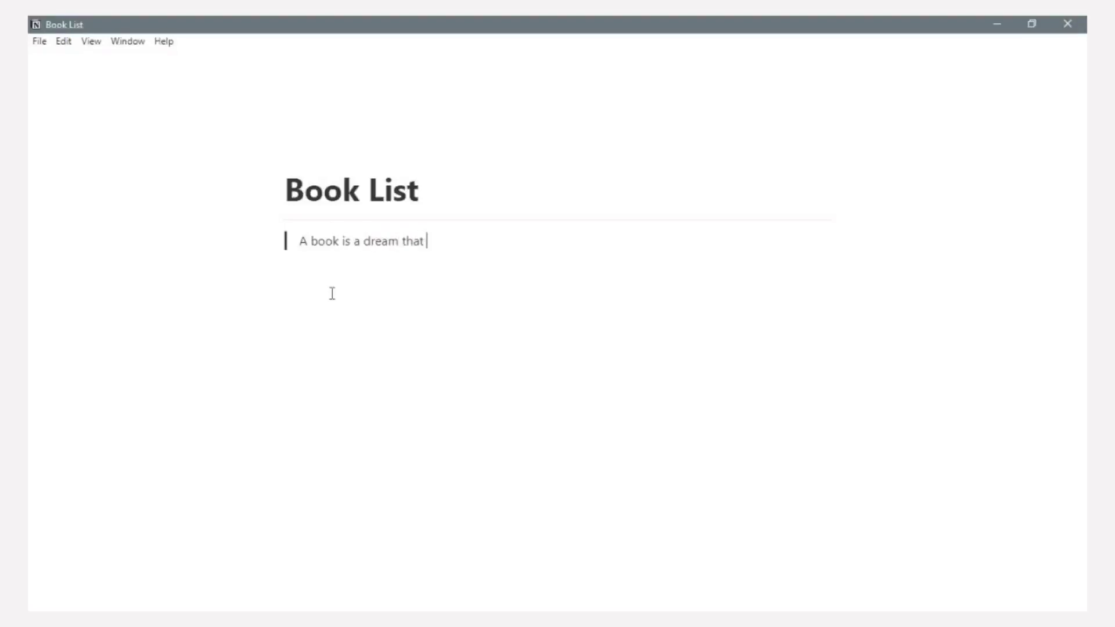
type("you hold in your hands")
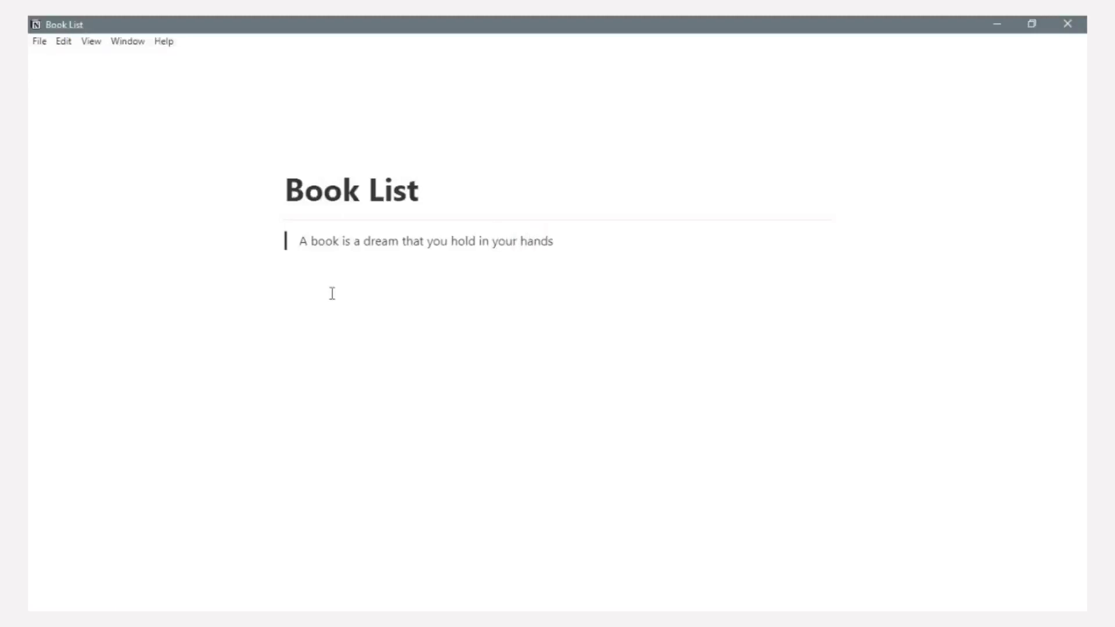
key("Return")
type("/div")
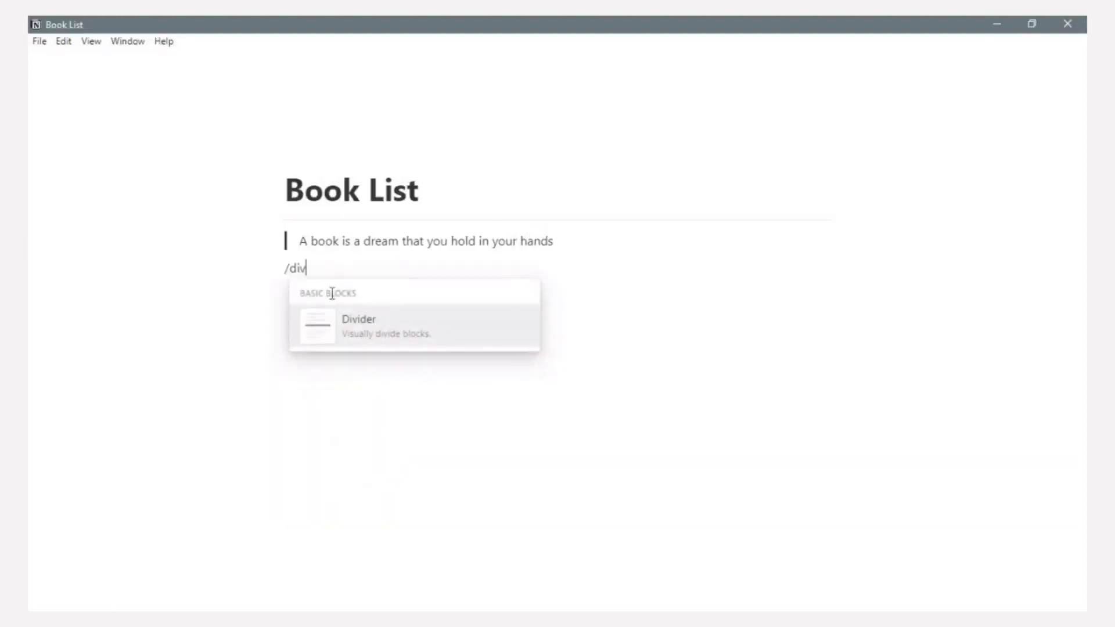
key("Return")
- Insert an inline table database named 'Book List' below the quote
type("/")
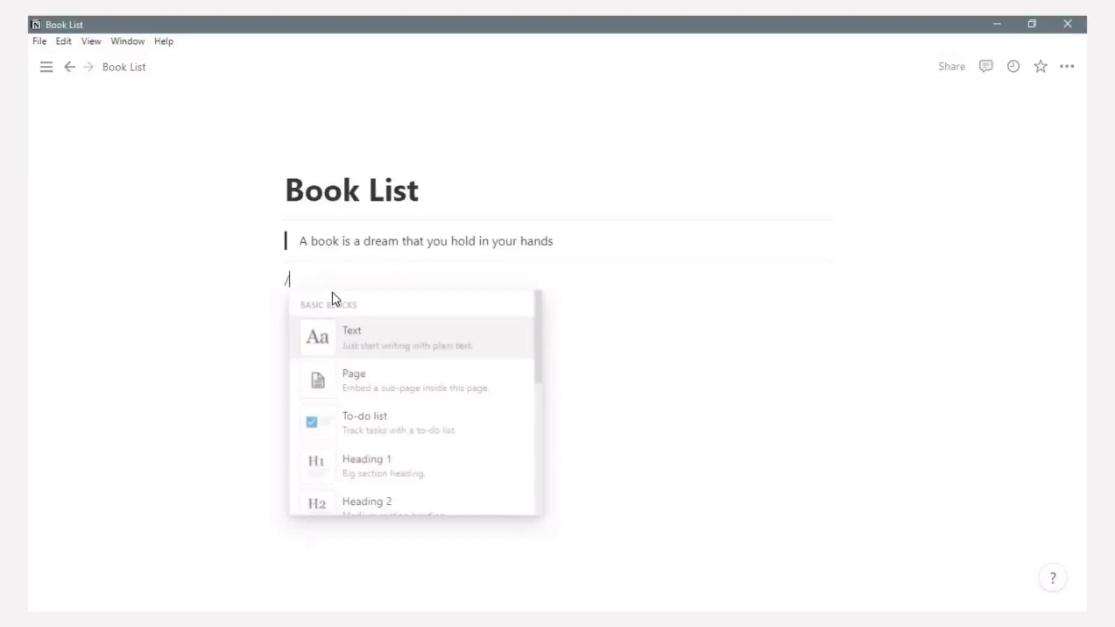
type("table")
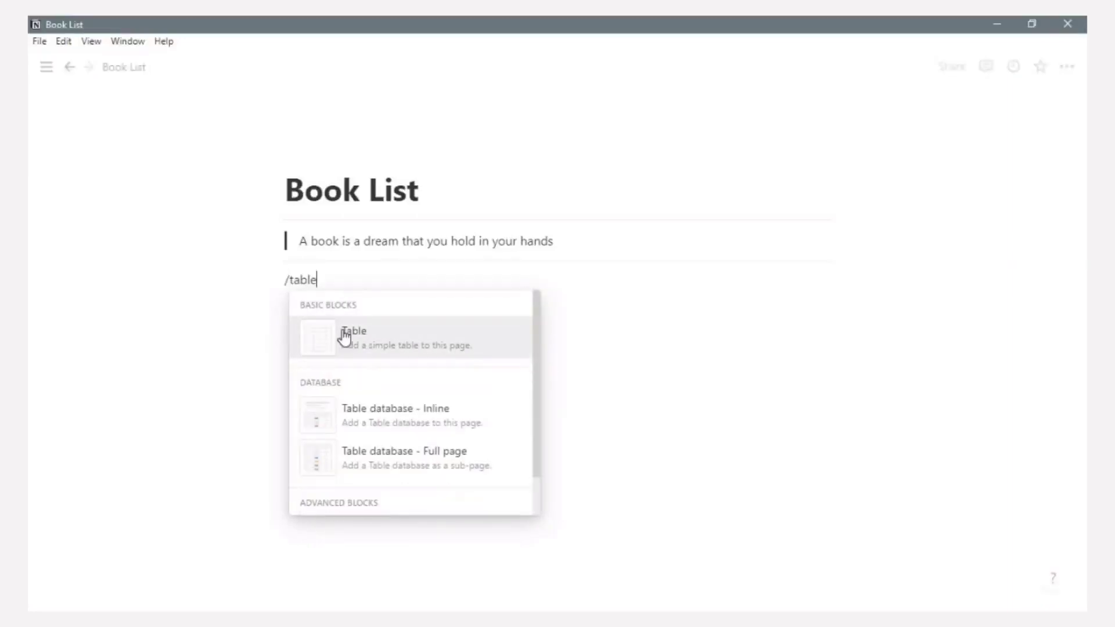
left_click(405, 416)
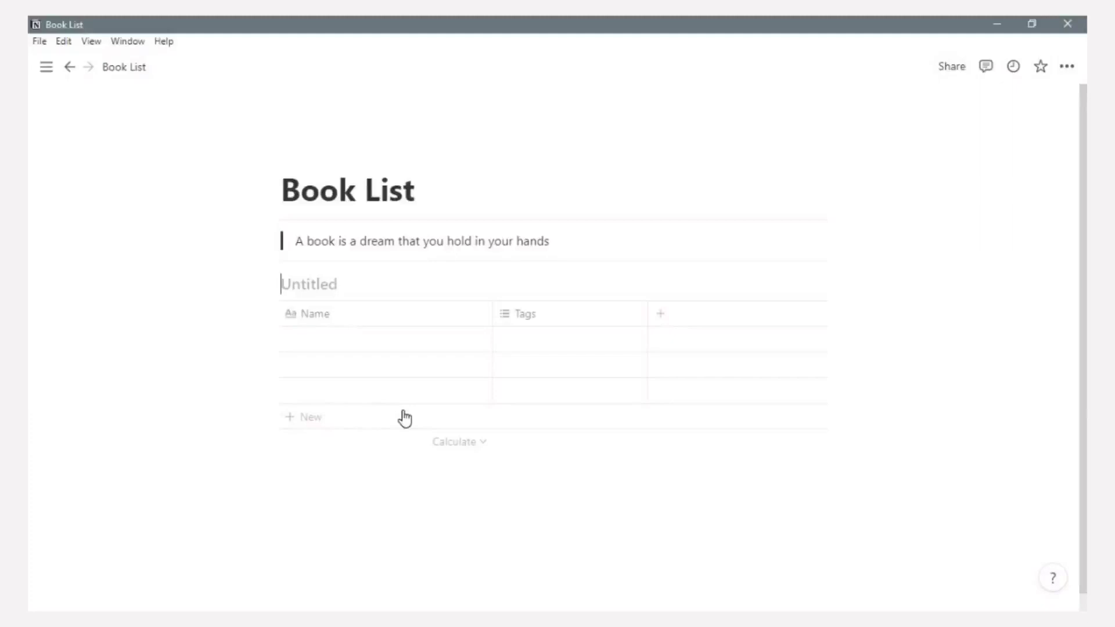
left_click(321, 286)
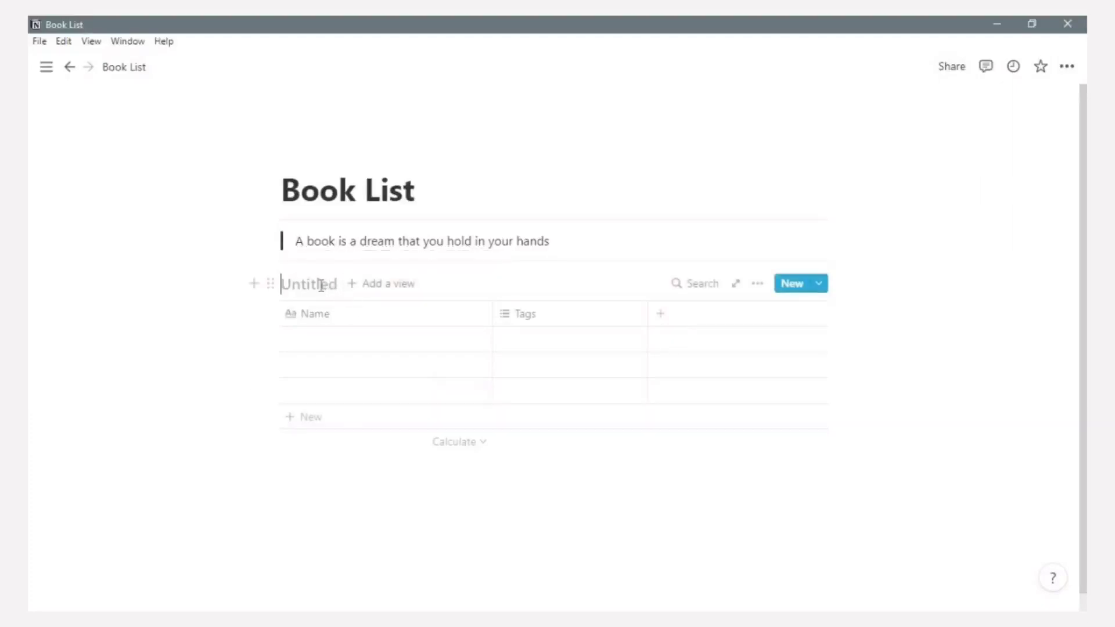
type("Book")
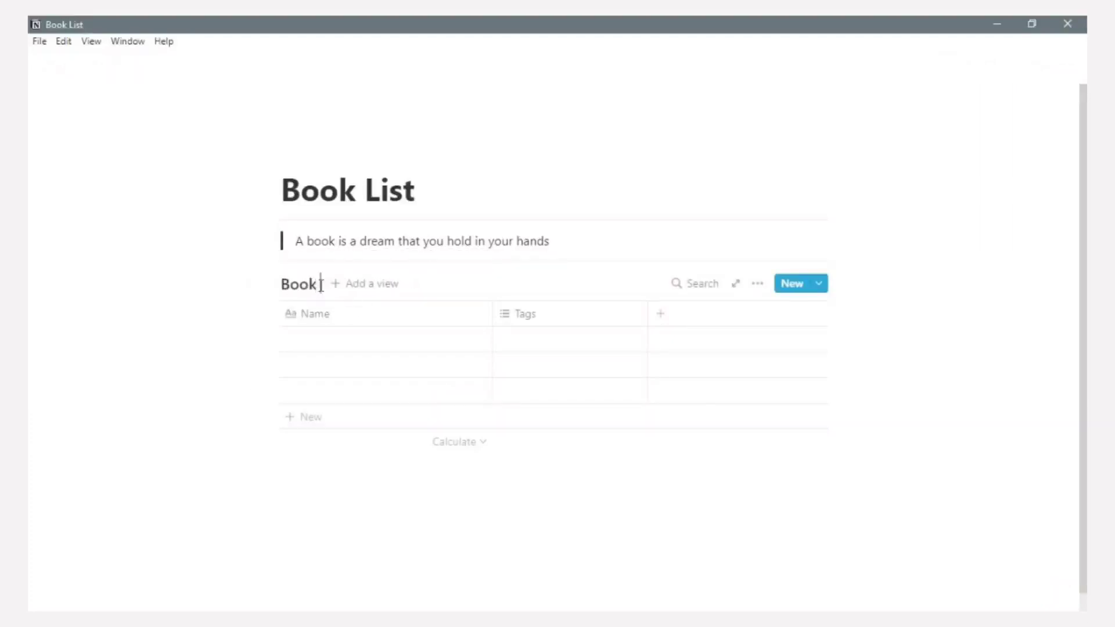
type(" List")
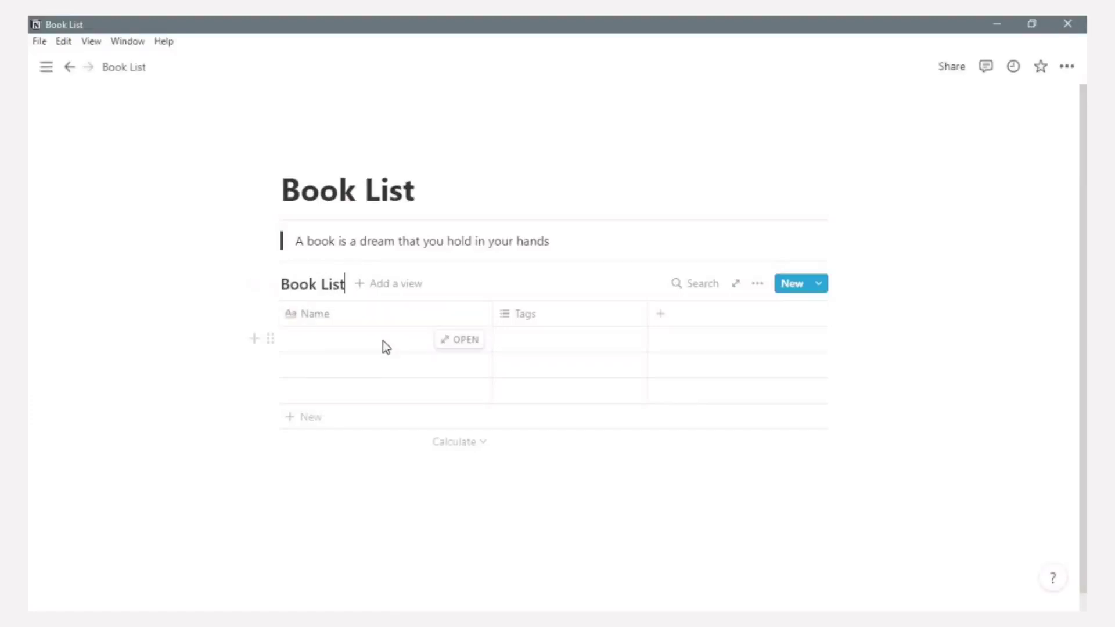
- Enter 'The Hunger Games #1' as the table's first row name
left_click(333, 344)
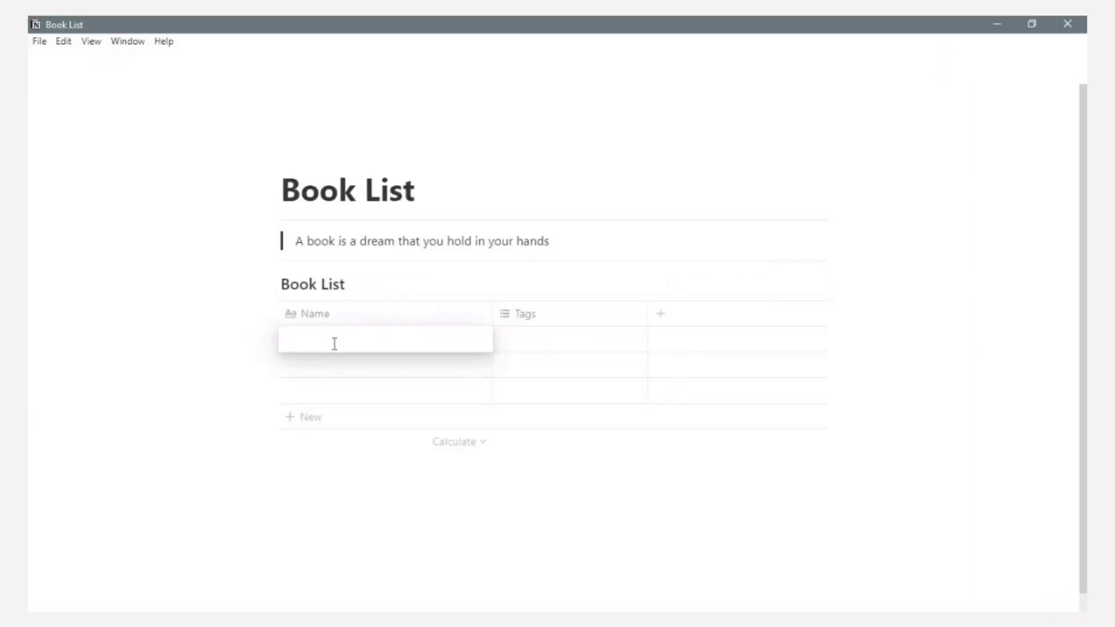
key("Escape")
left_click(334, 343)
type("The Hunge")
type("r Gamse")
type(" #1")
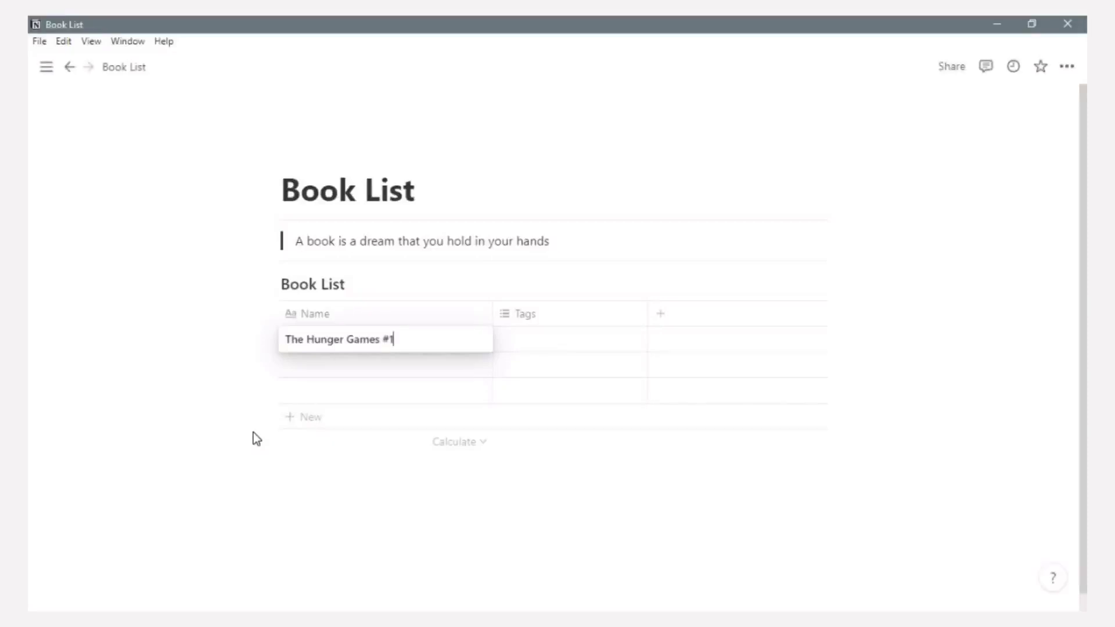
key("Escape")
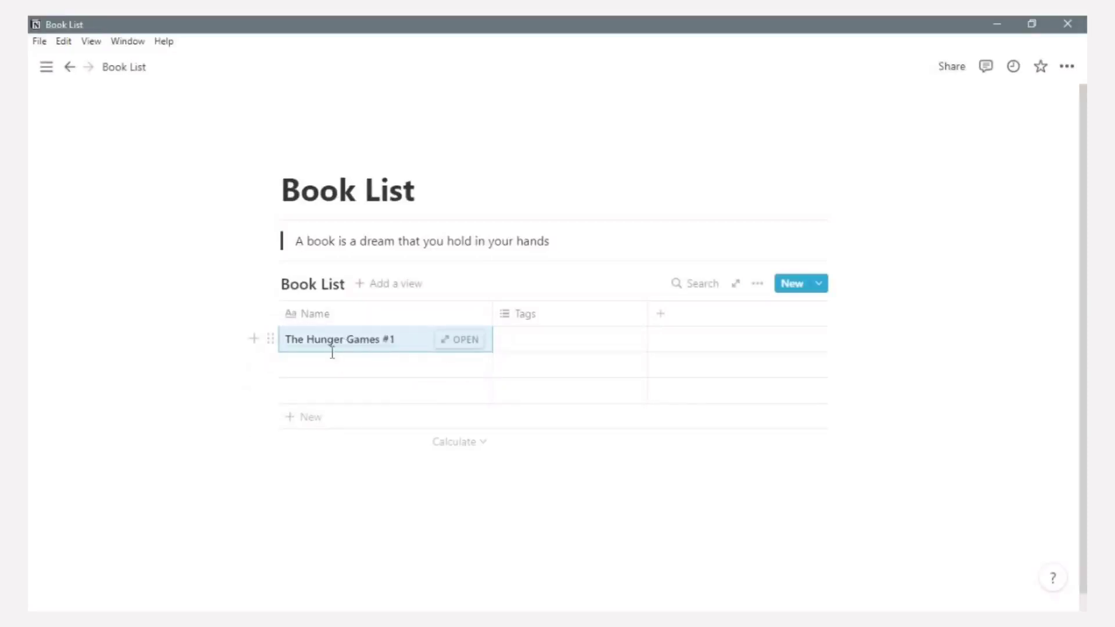
- On The Hunger Games #1 page, rename Tags to Author and add Date start and Date finish date properties
left_click(461, 342)
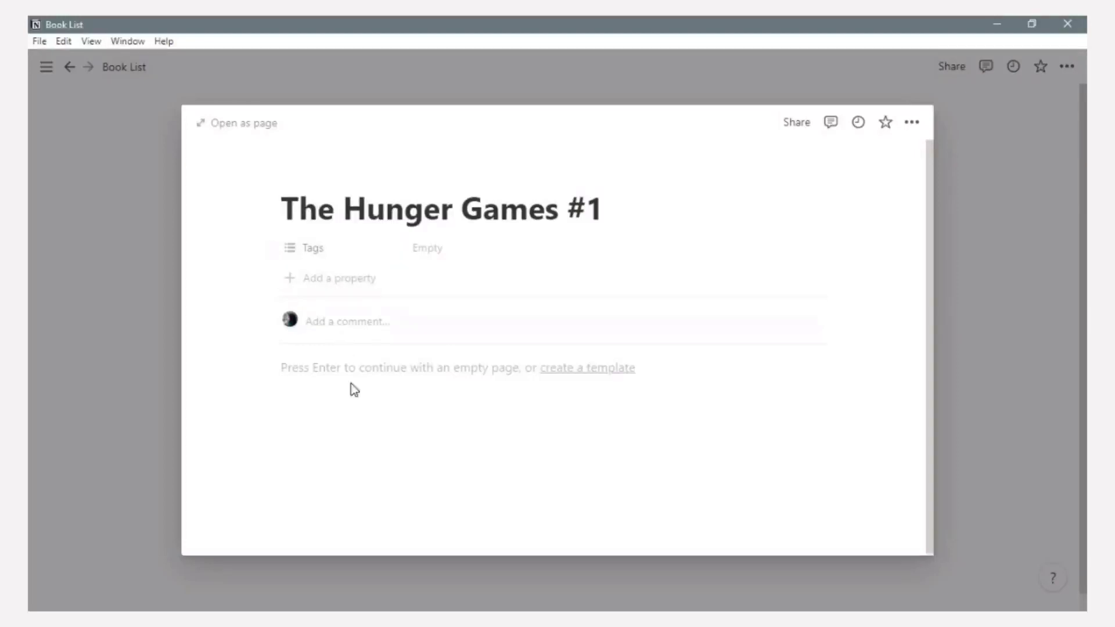
left_click(335, 254)
type("Author")
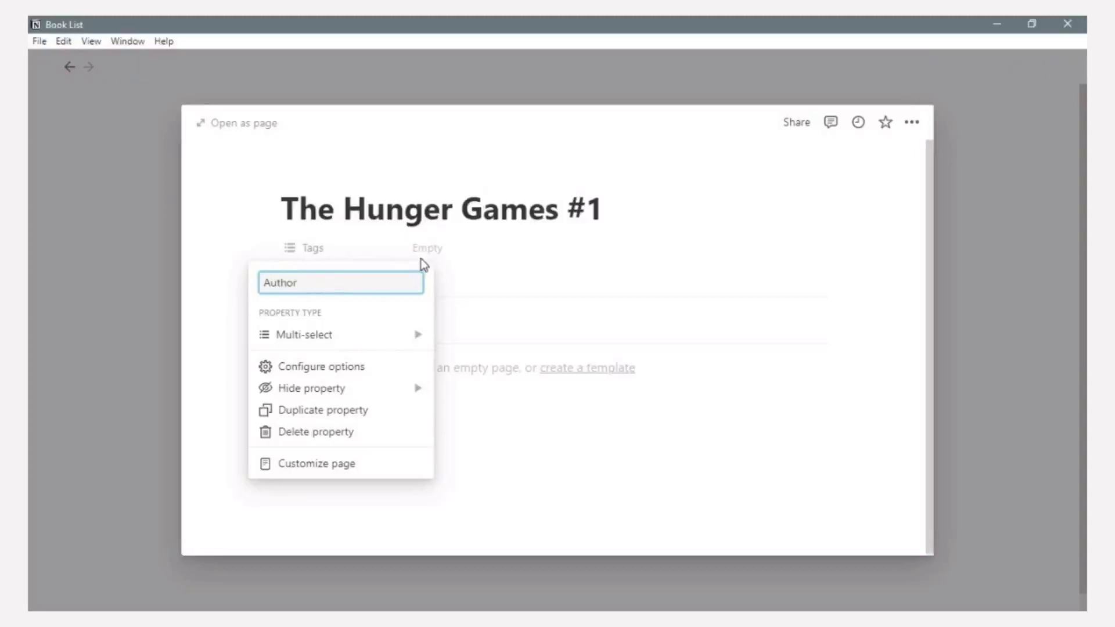
key("Return")
left_click(360, 279)
type("Date start")
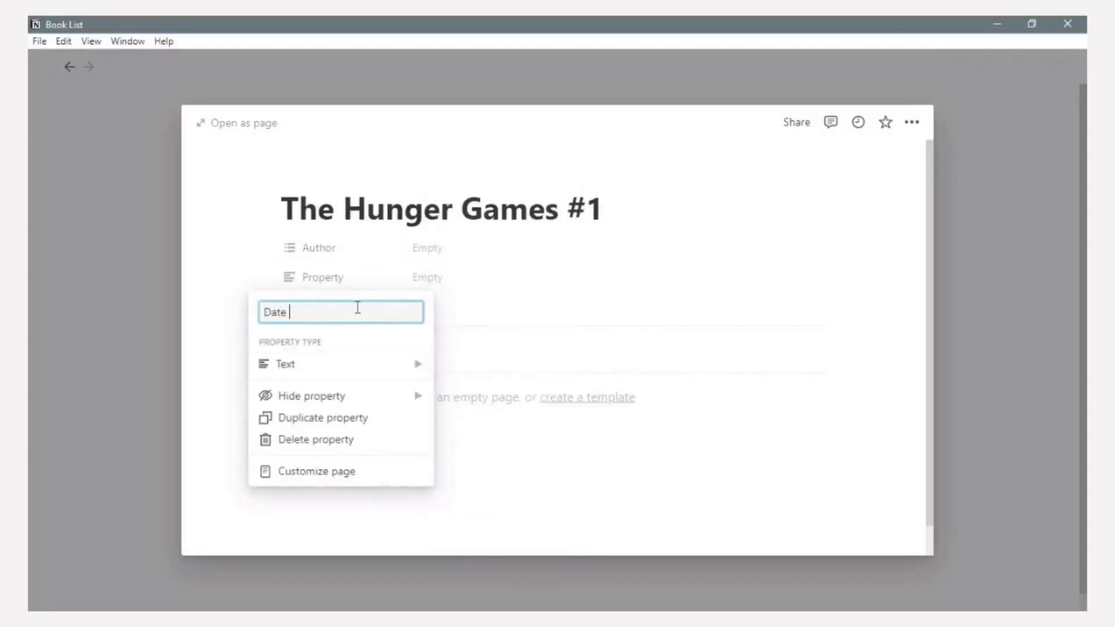
left_click(400, 364)
left_click(477, 309)
left_click(340, 313)
type("Date ")
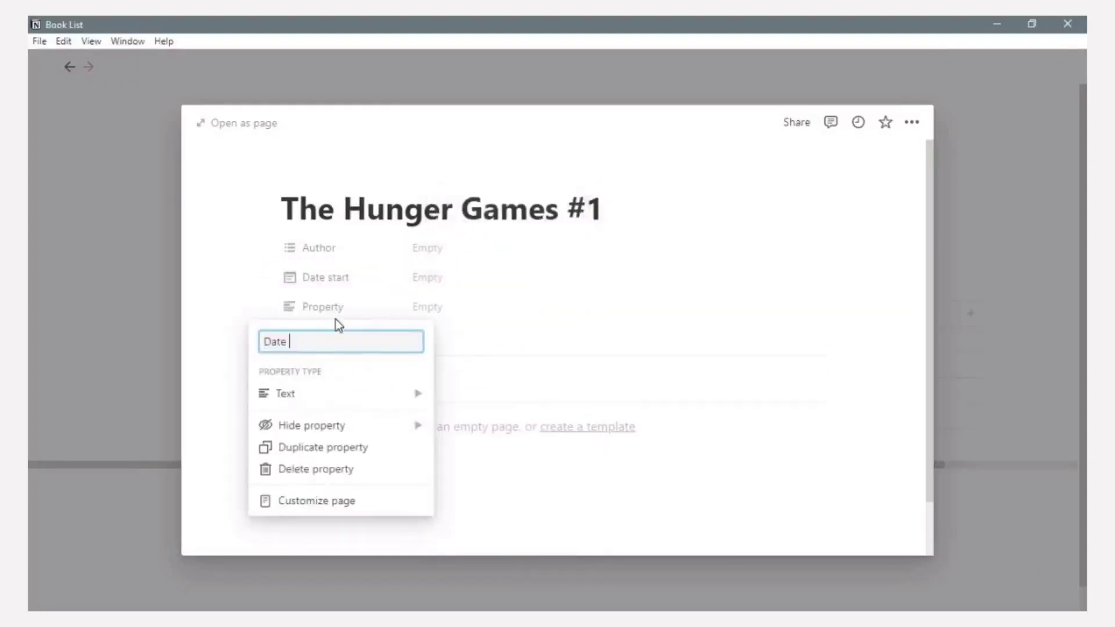
type("finish")
left_click(406, 393)
left_click(464, 346)
- Add a Rate select property plus Total page and Last page number properties
left_click(336, 341)
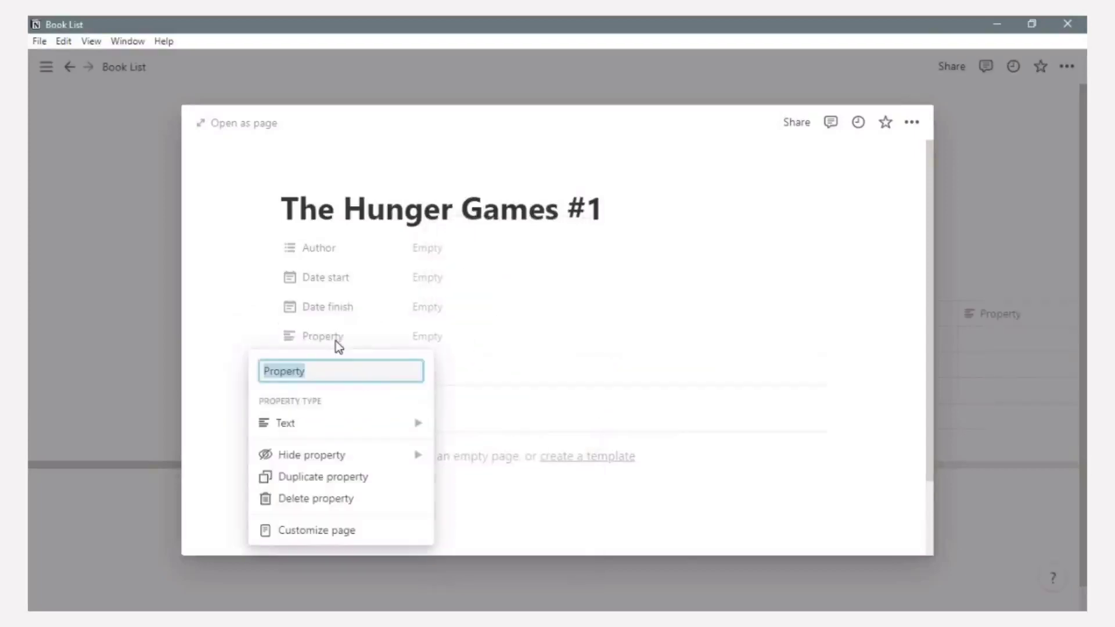
type("Rate")
left_click(415, 432)
left_click(478, 323)
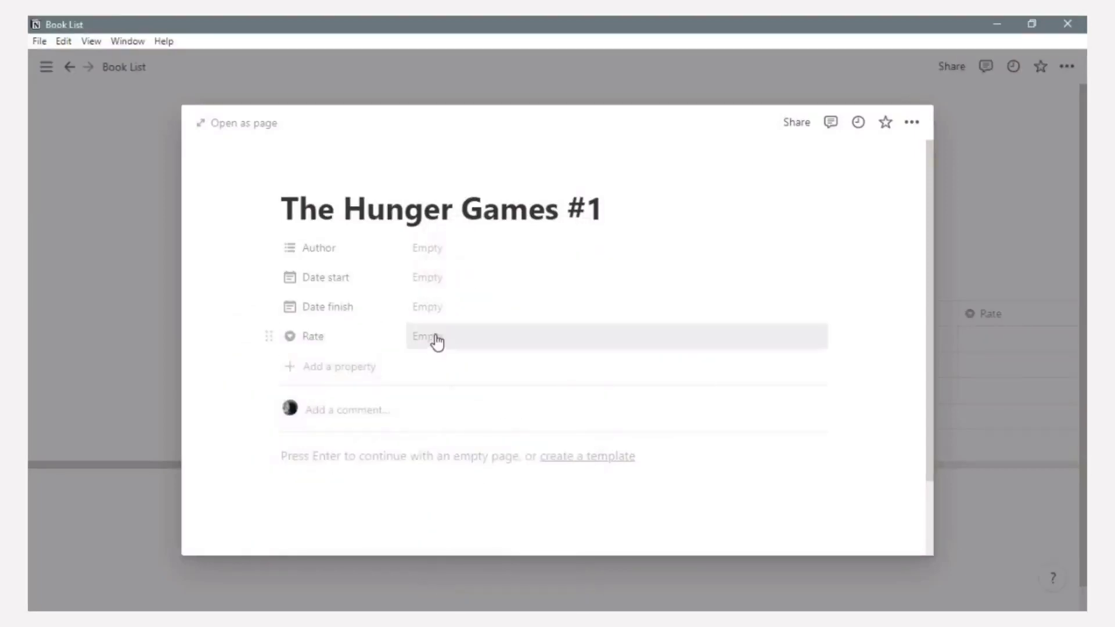
left_click(307, 367)
type("Total page")
left_click(413, 455)
left_click(448, 311)
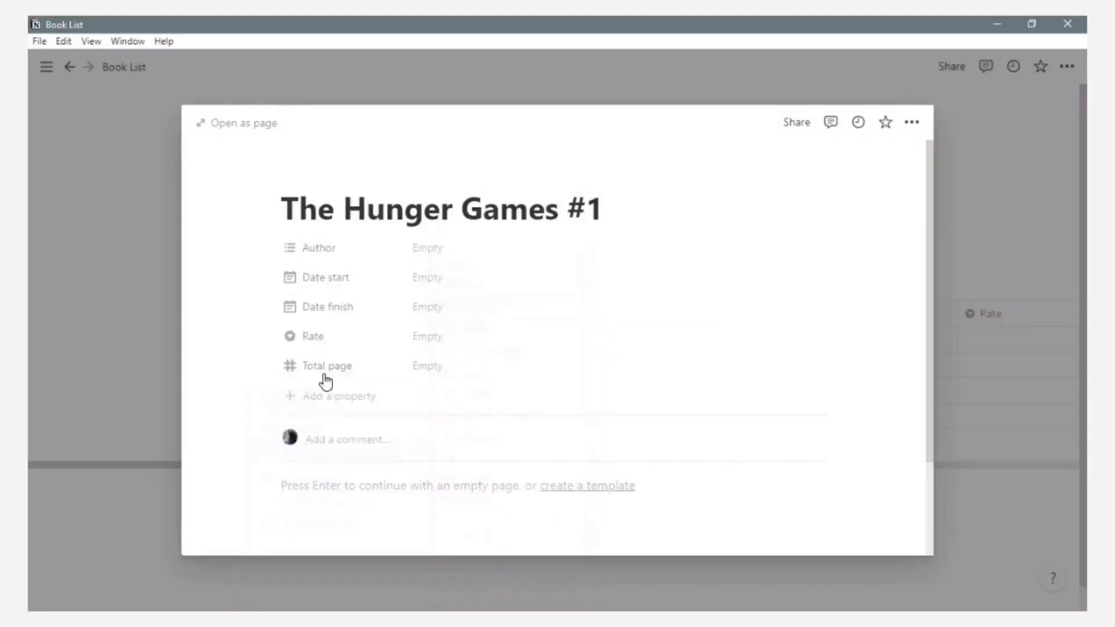
left_click(325, 402)
type("Last page")
left_click(403, 256)
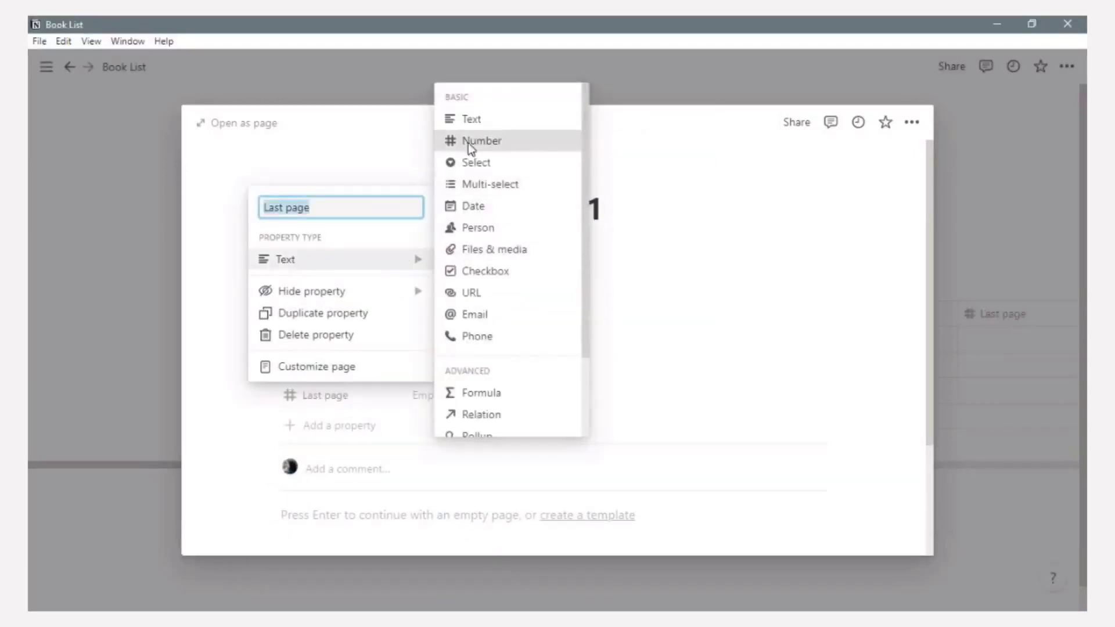
left_click(468, 143)
- Add Progress bar as a formula, Cover as files & media, and Genre/type as multi-select
left_click(330, 418)
type("Progress bar")
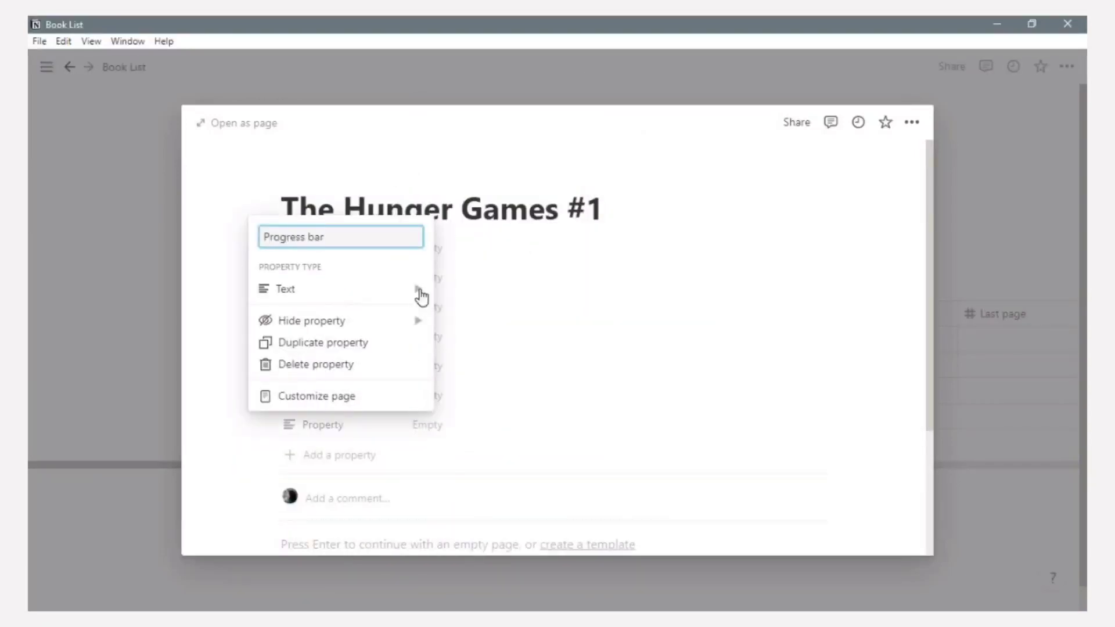
left_click(417, 291)
left_click(486, 424)
left_click(346, 455)
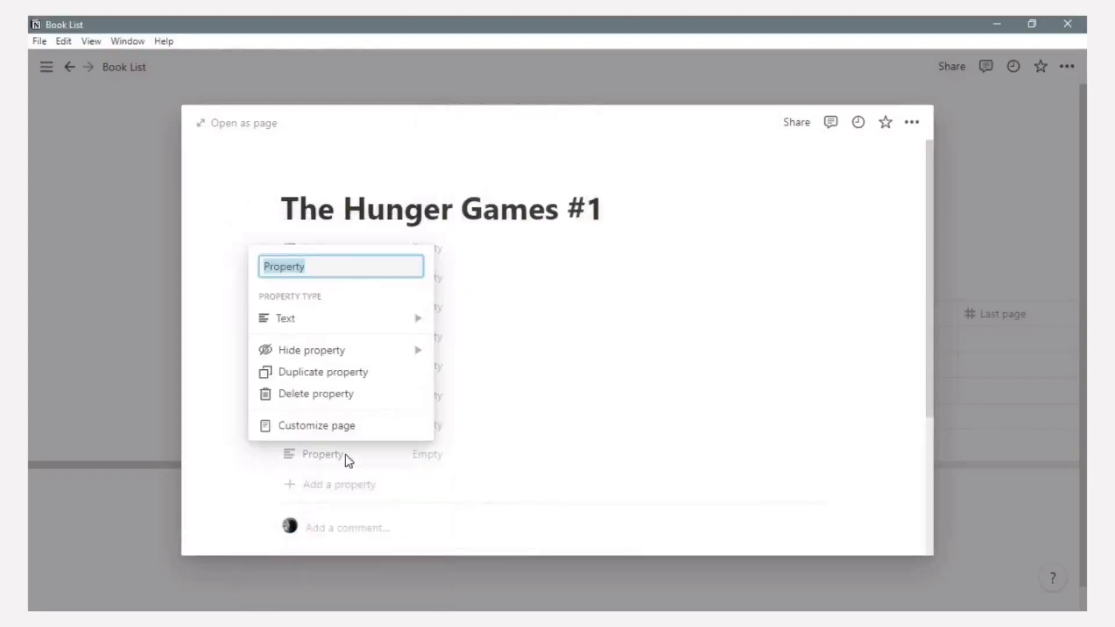
type("cover")
left_click(410, 318)
left_click(481, 307)
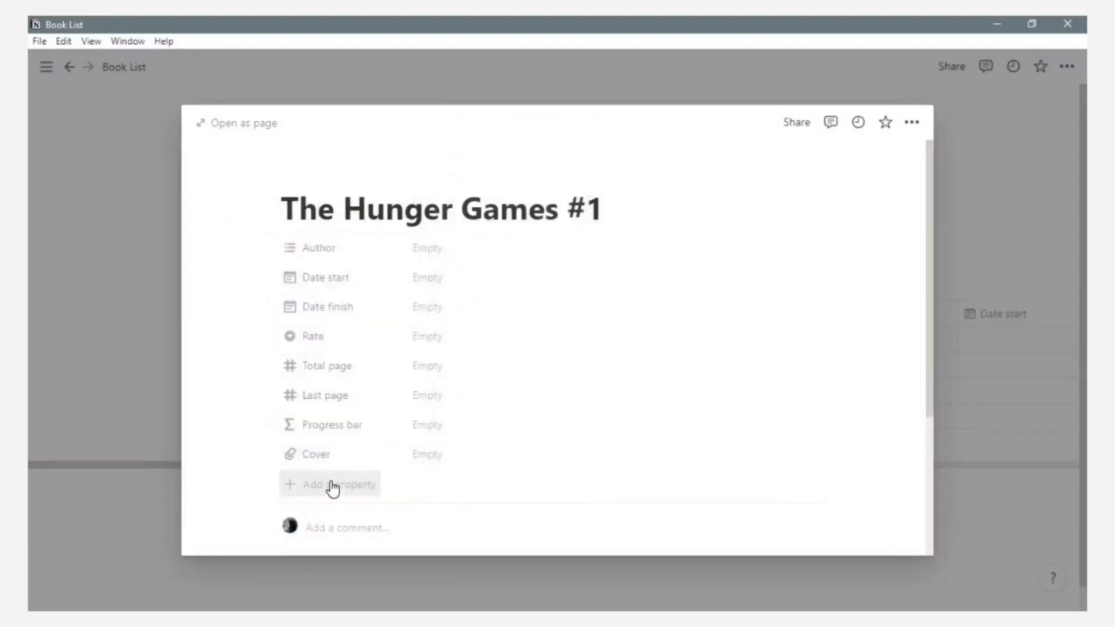
left_click(331, 490)
type("Genre type")
left_click(349, 347)
left_click(478, 273)
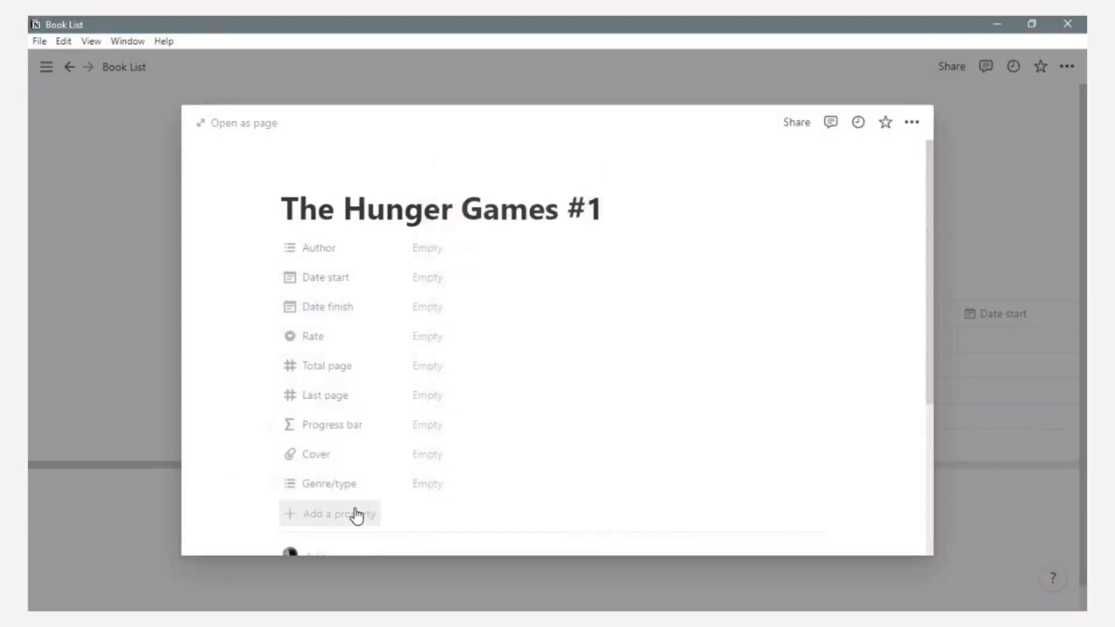
- Add Status and Year of reading as select properties
left_click(356, 515)
type("Status")
left_click(398, 378)
left_click(480, 281)
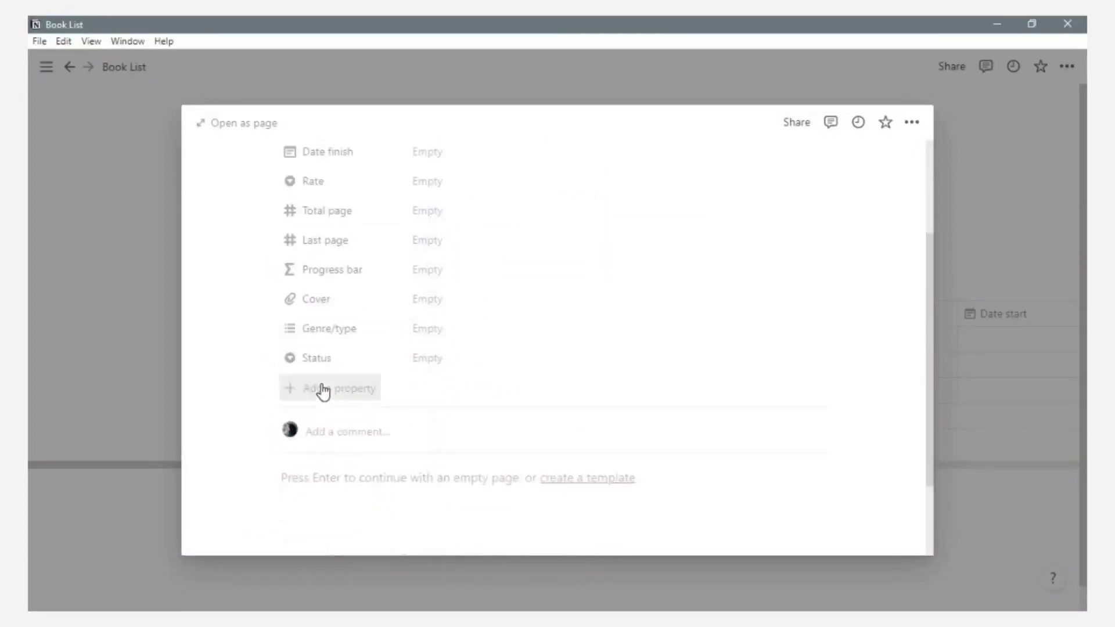
left_click(321, 389)
type("Year of reading")
left_click(371, 474)
left_click(506, 331)
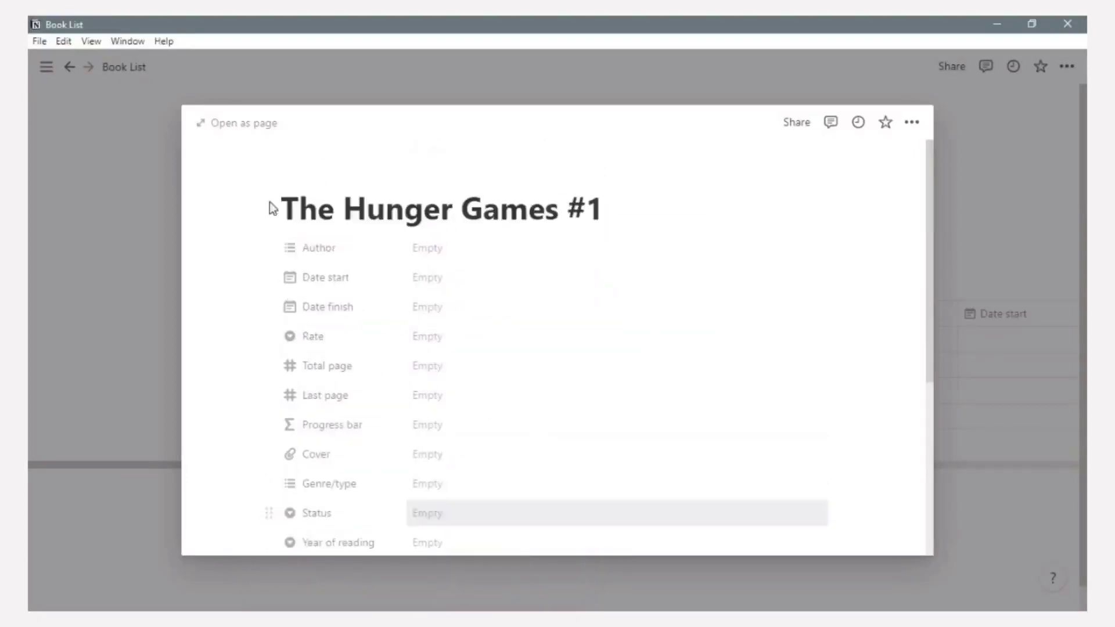
scroll(348, 262, "down", 5)
scroll(406, 238, "up", 5)
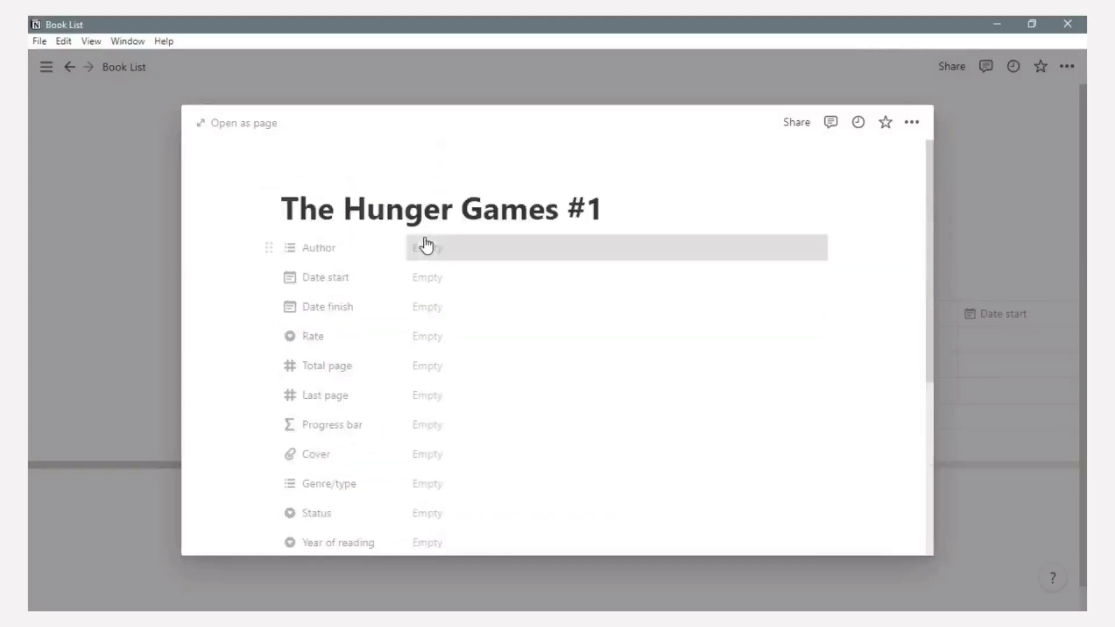
- Enter the book's author and change the Author property to plain Text
left_click(424, 244)
type("Suzanne Collins")
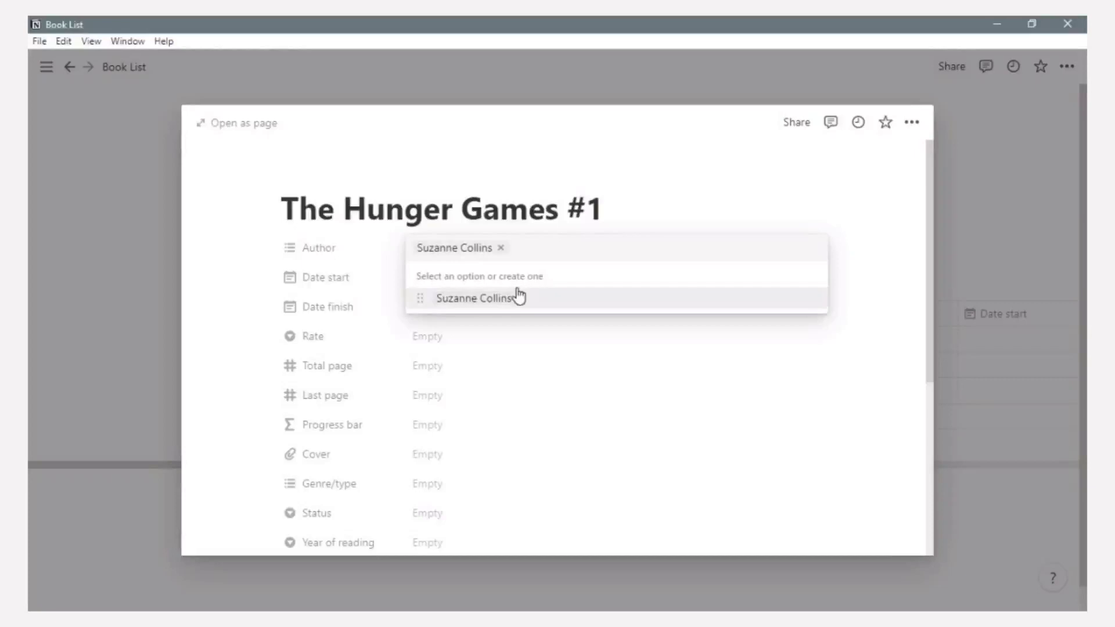
left_click(537, 363)
left_click(351, 246)
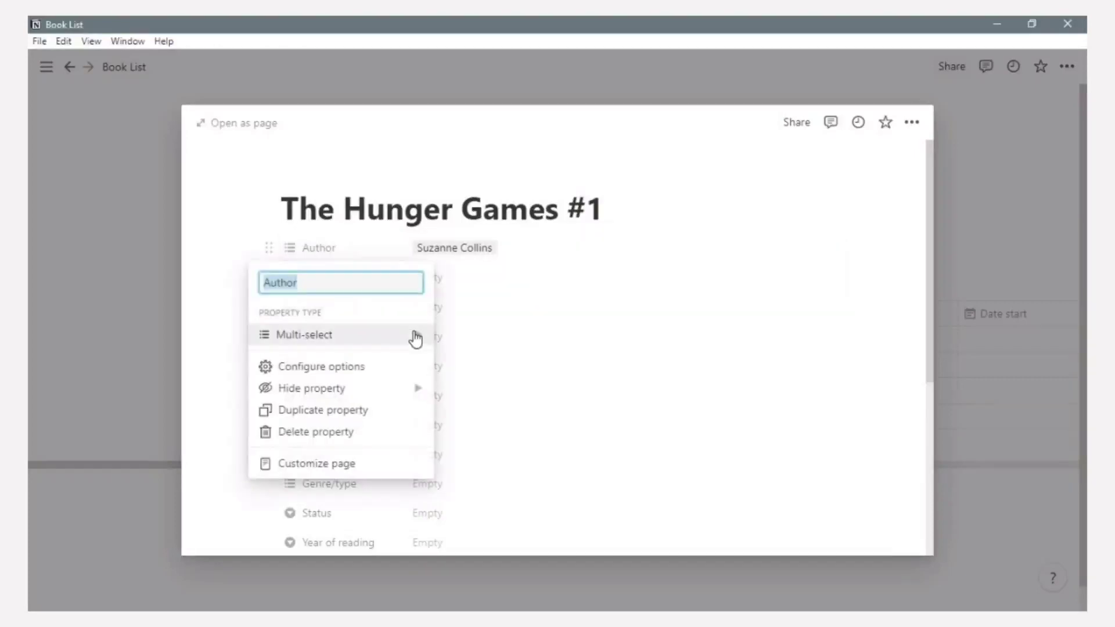
mouse_move(416, 338)
left_click(456, 194)
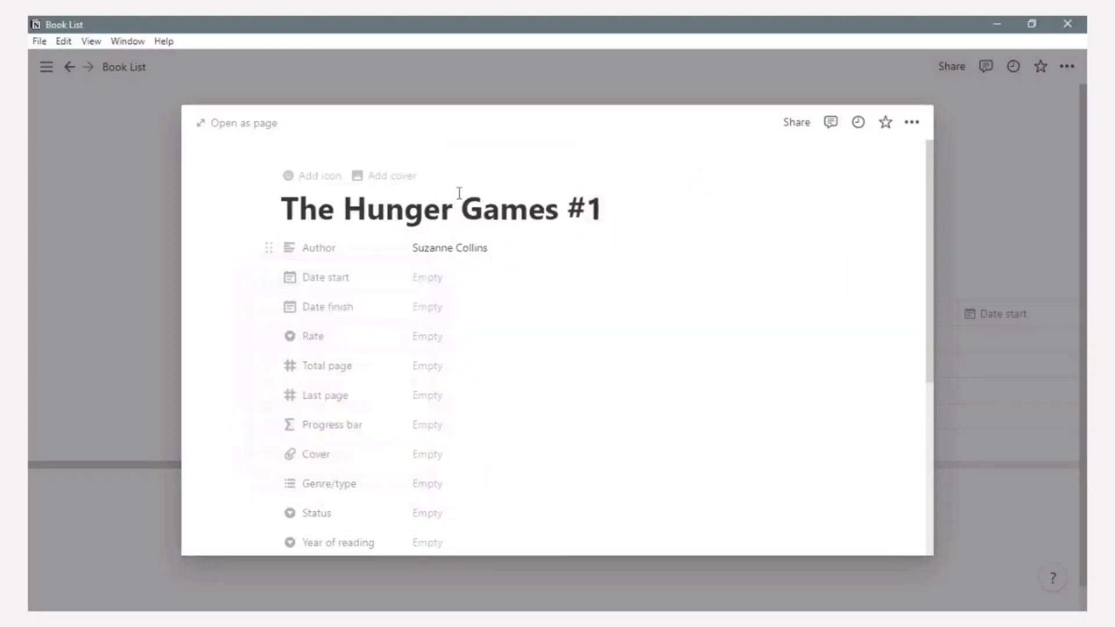
- Set Date start to December 2, 2021 and Date finish to January 5, 2022
left_click(436, 283)
left_click(566, 239)
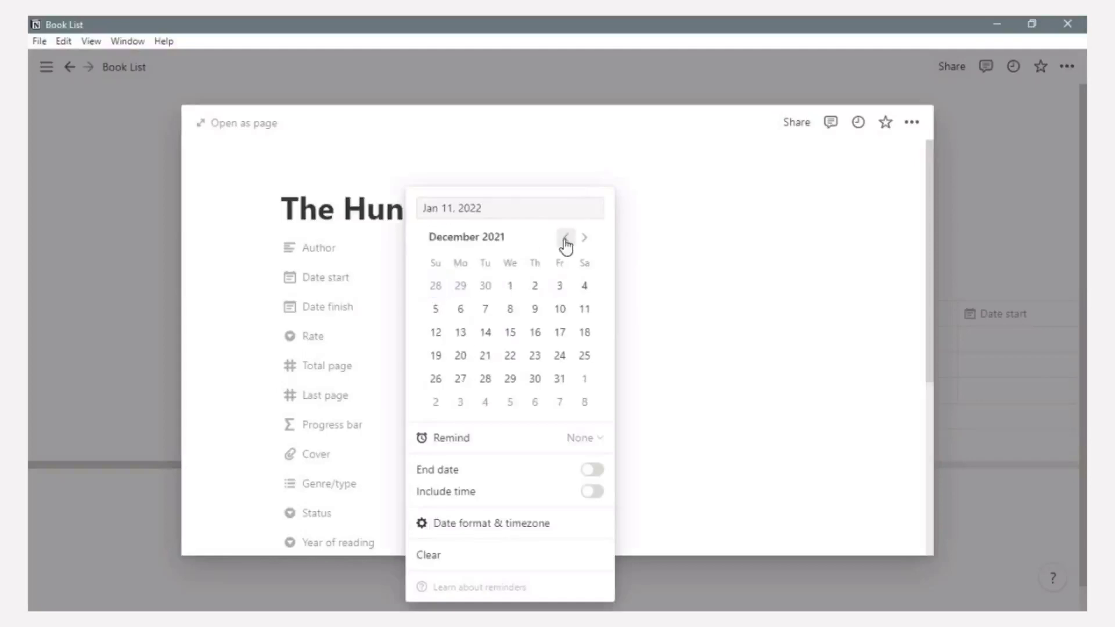
left_click(565, 241)
left_click(584, 241)
left_click(510, 286)
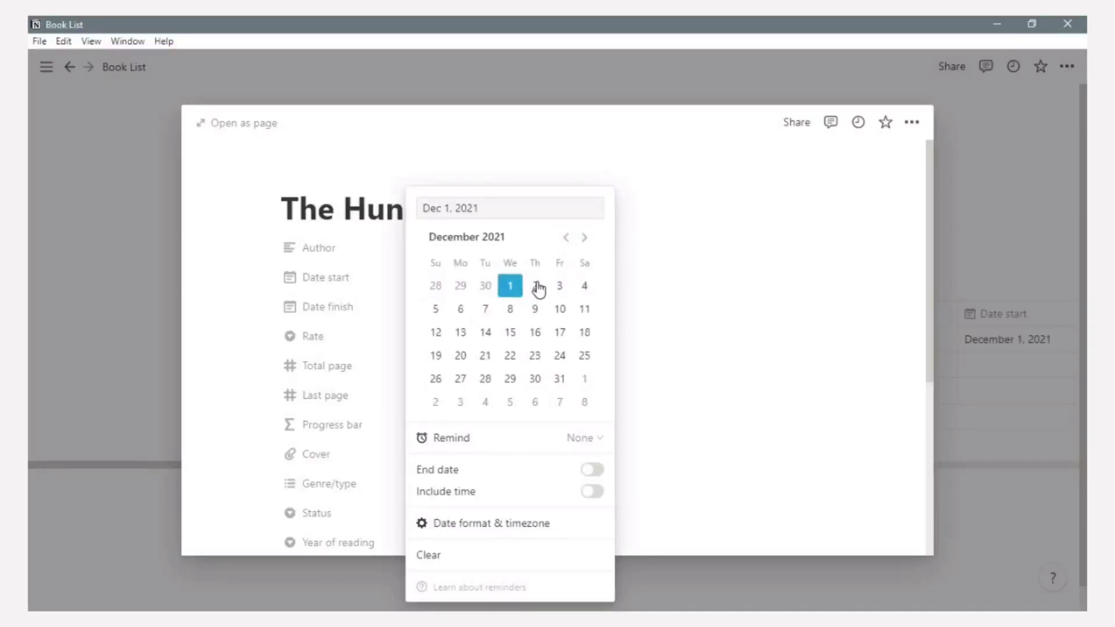
left_click(535, 286)
left_click(618, 323)
left_click(448, 312)
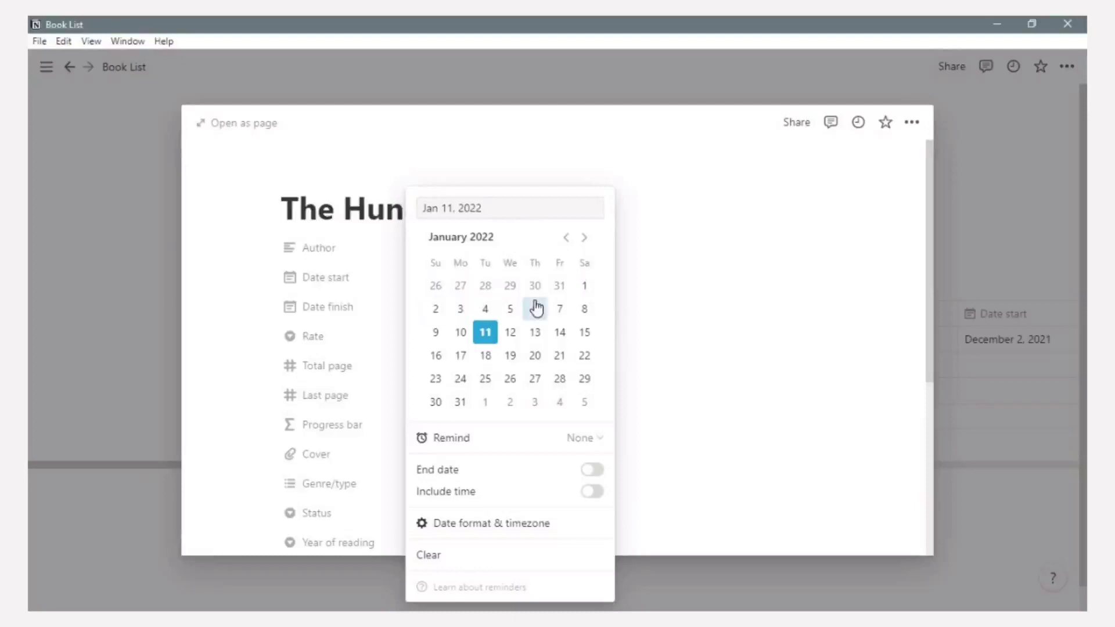
left_click(509, 309)
- Create one-, two- and three-star emoji options for the Rate property
left_click(667, 324)
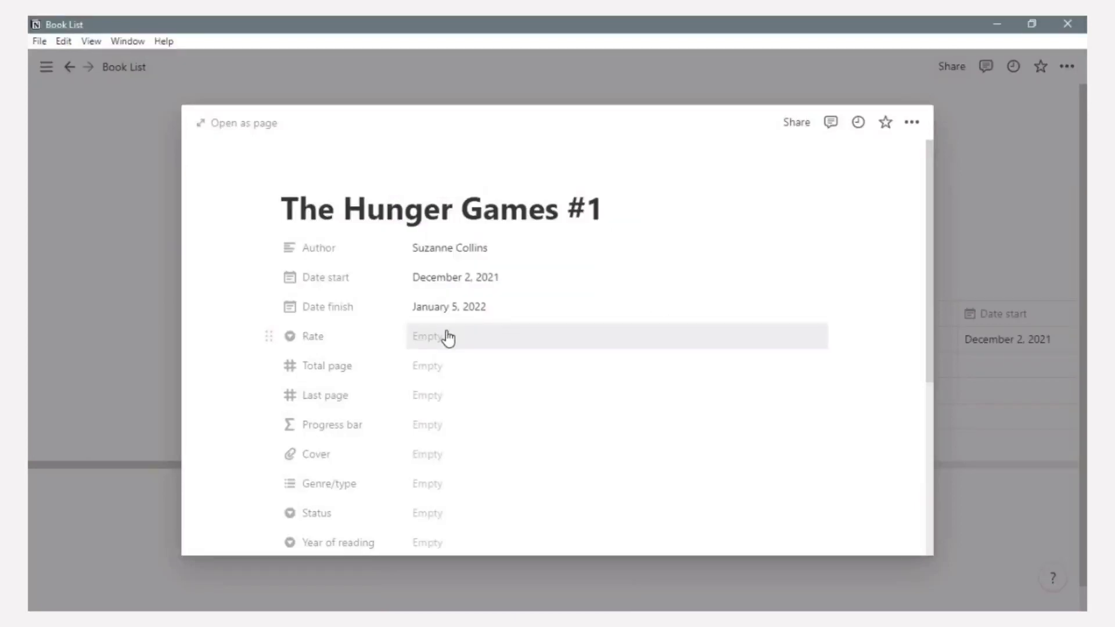
left_click(449, 337)
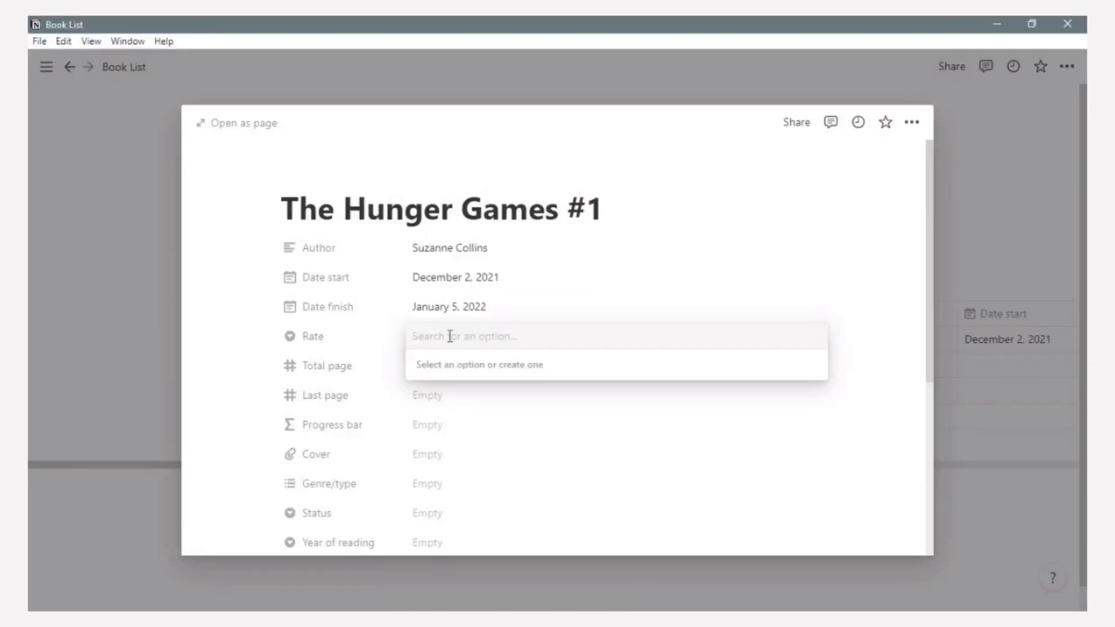
type("⭐")
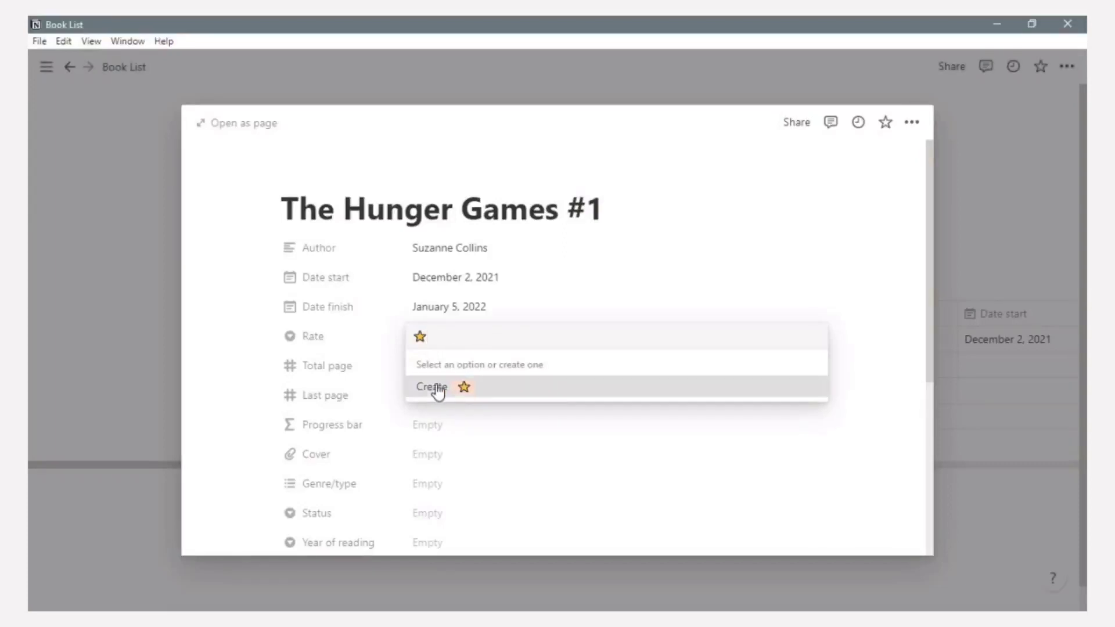
left_click(436, 389)
left_click(461, 345)
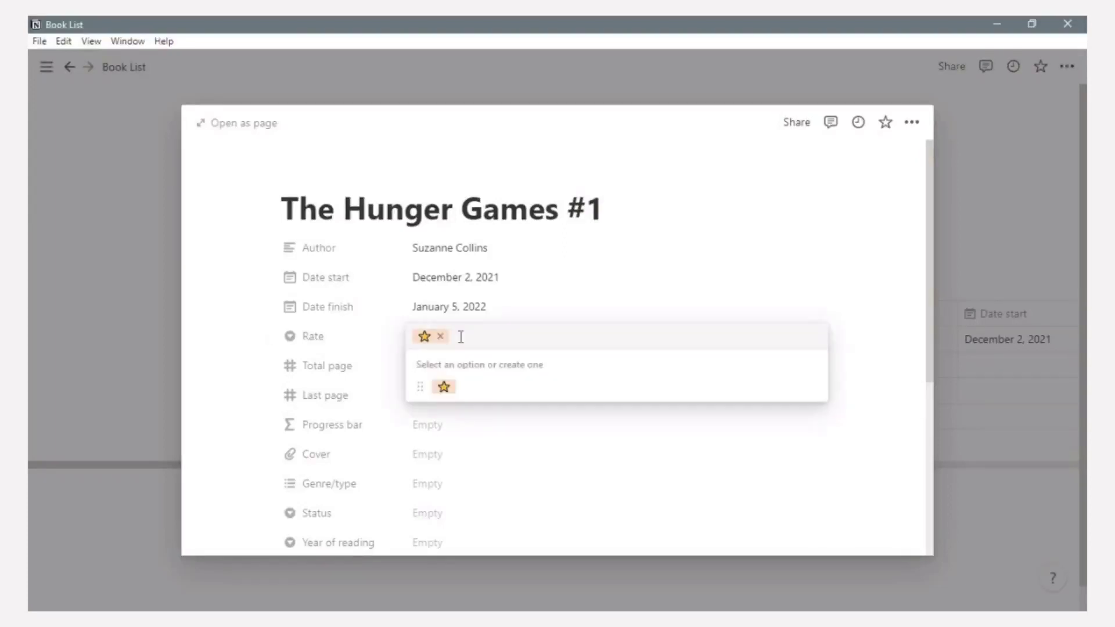
type("⭐⭐")
left_click(437, 387)
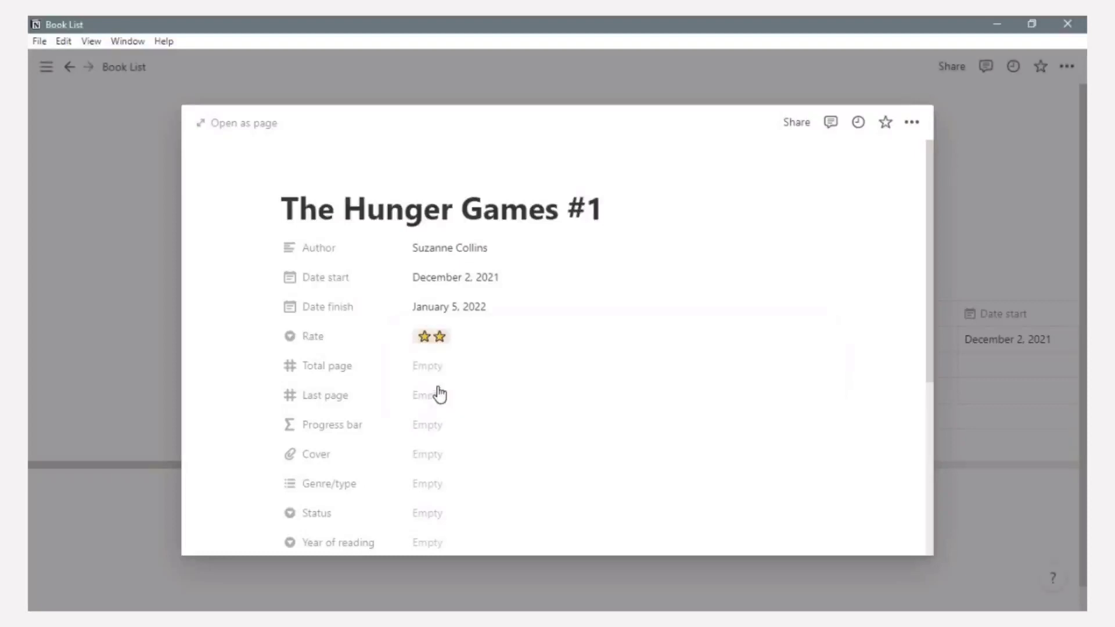
left_click(459, 341)
type("⭐⭐⭐")
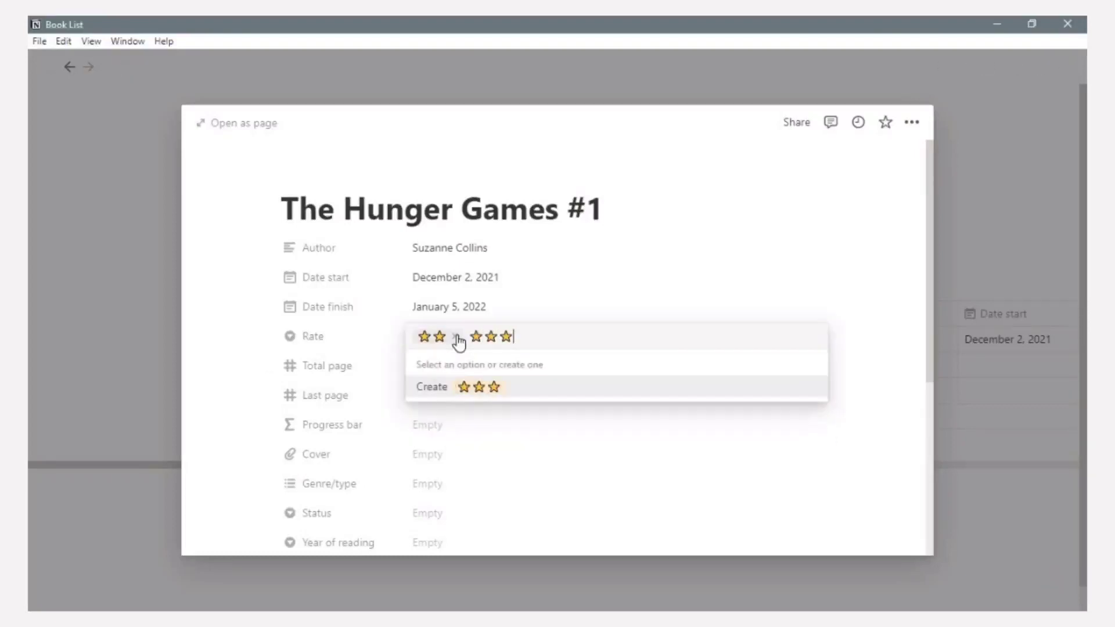
left_click(438, 385)
- Add four- and five-star options and reorder them so five stars is first, four second
left_click(485, 344)
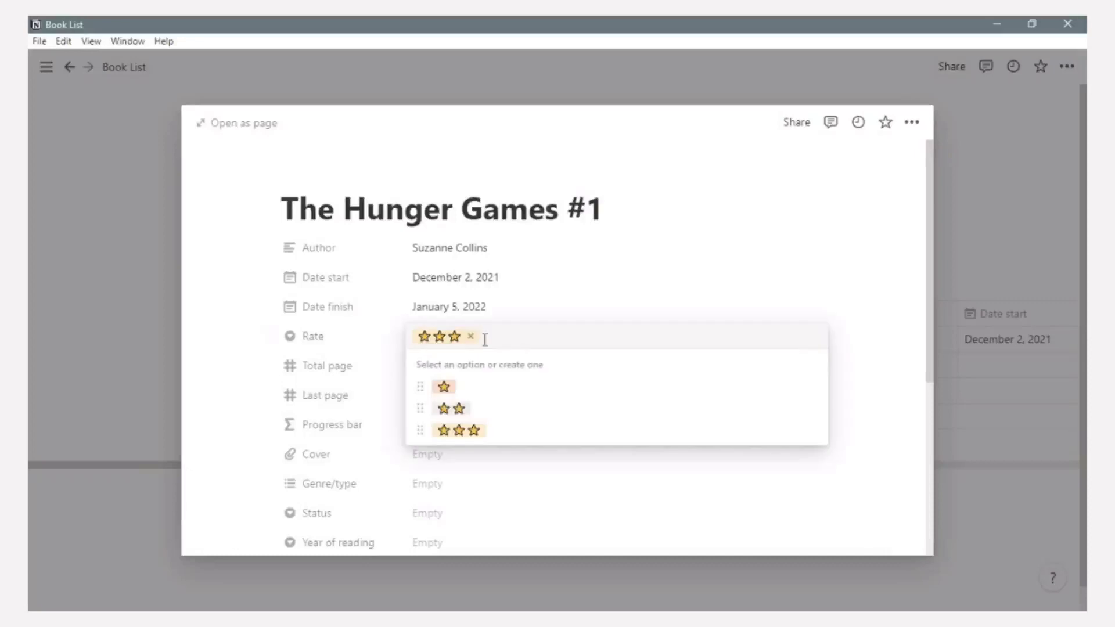
key("ctrl+v")
key("ctrl+v")
key("ctrl+v")
key("ctrl+v")
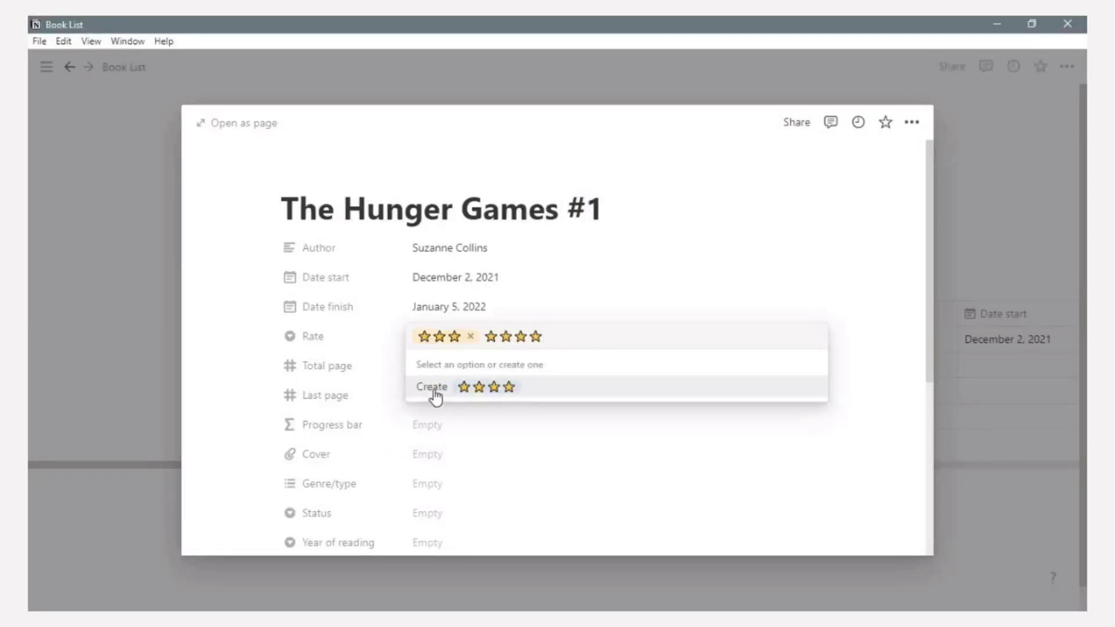
left_click(436, 395)
left_click(498, 340)
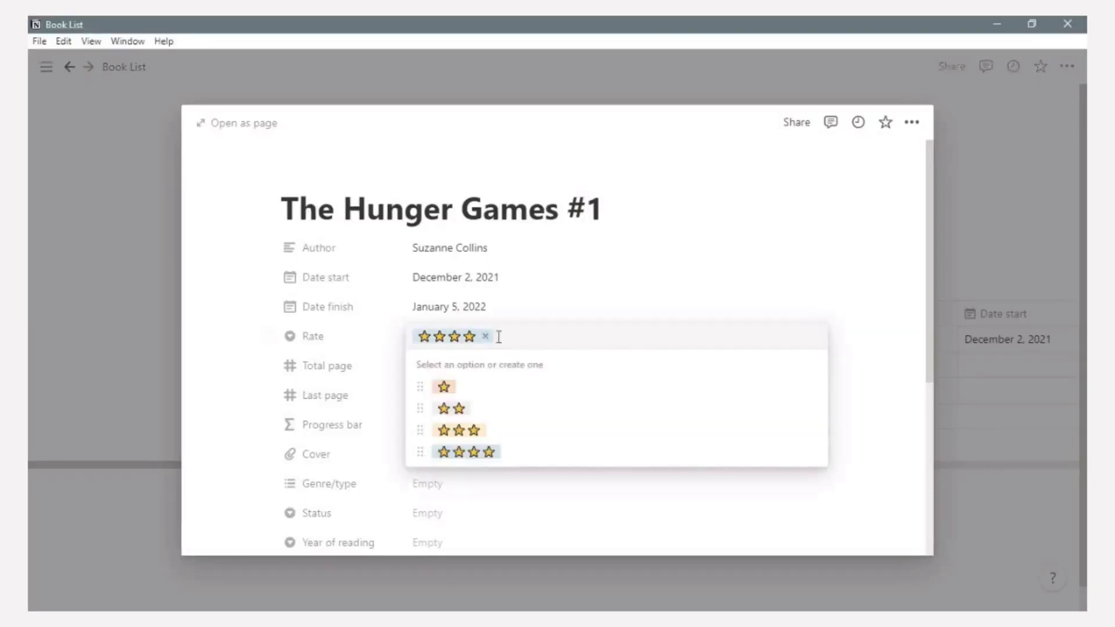
type("⭐⭐⭐")
key("ctrl+v")
key("ctrl+v")
left_click(459, 387)
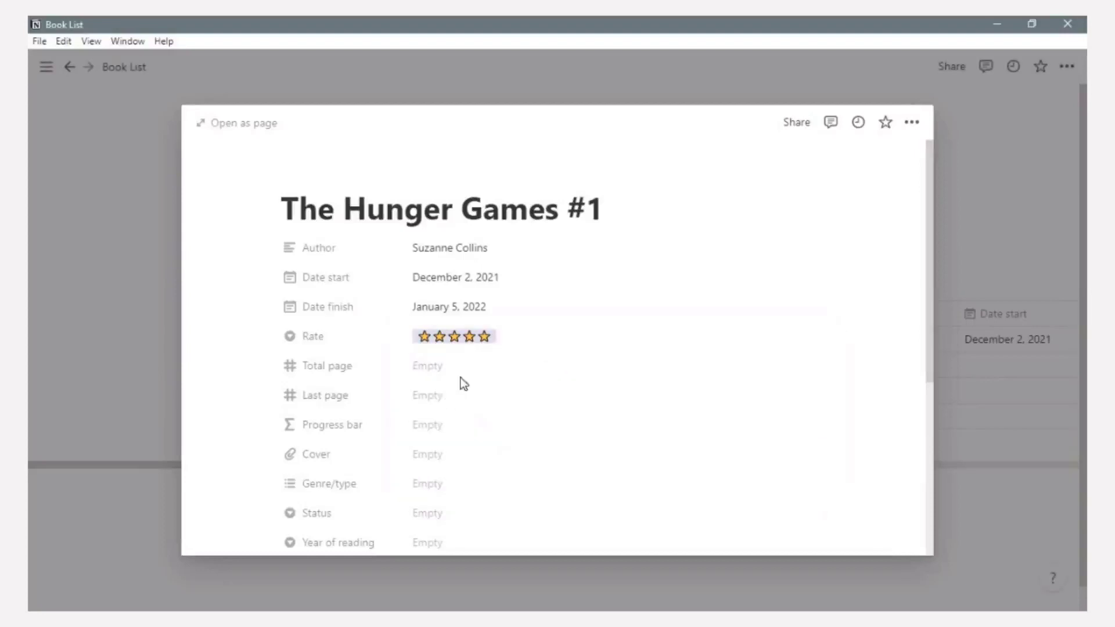
left_click(478, 338)
left_click_drag(505, 476, 489, 393)
left_click_drag(490, 478, 465, 447)
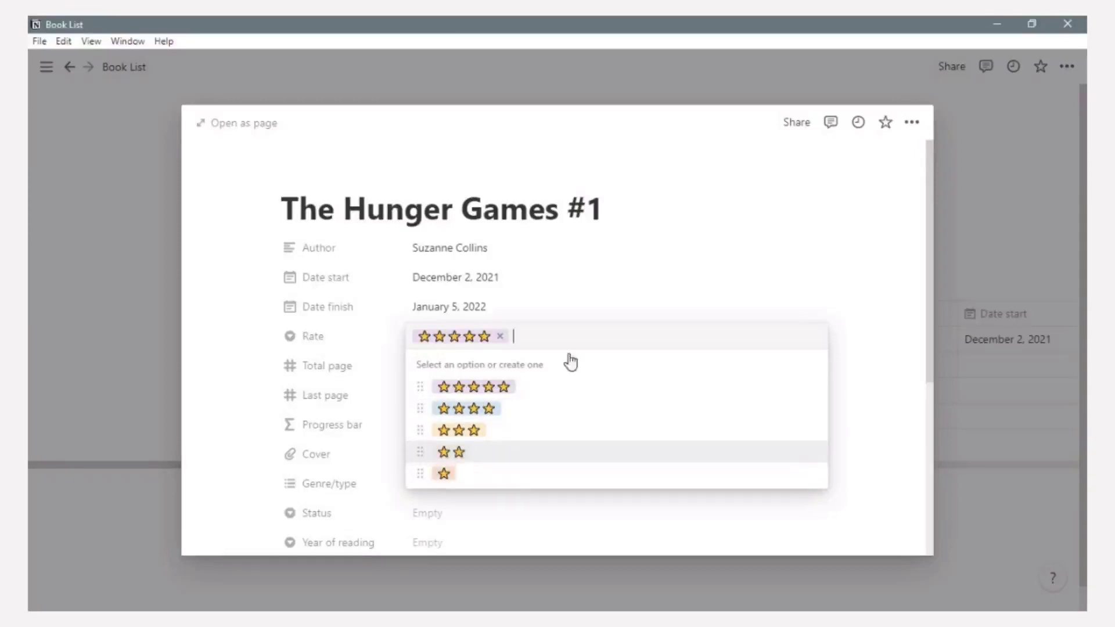
- Rate the book four stars and set Total page to 406
left_click(493, 409)
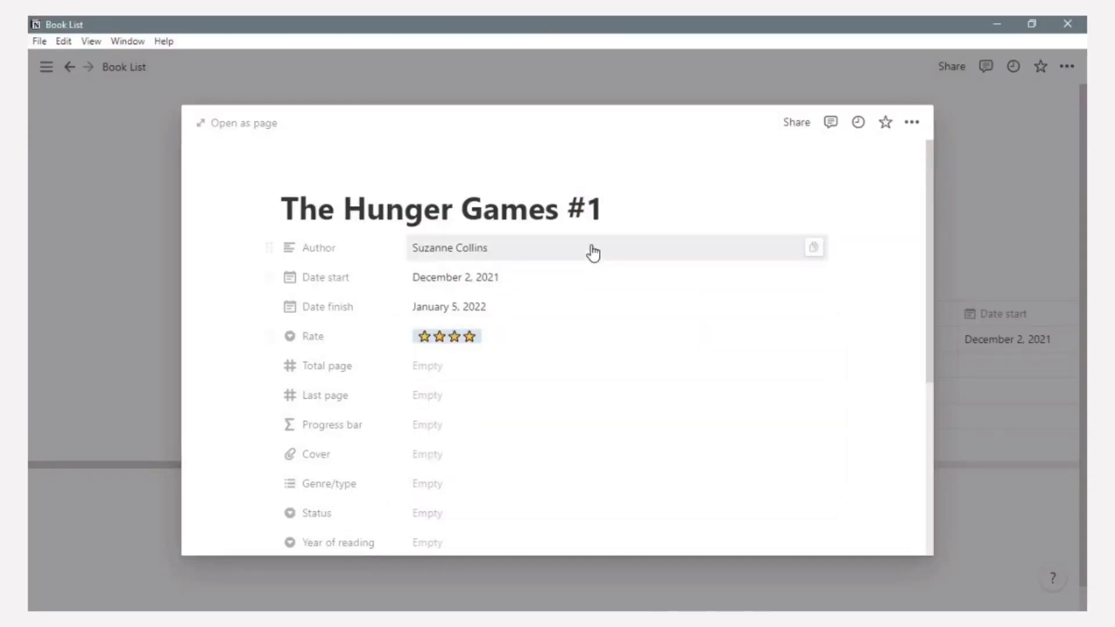
left_click(432, 367)
type("406")
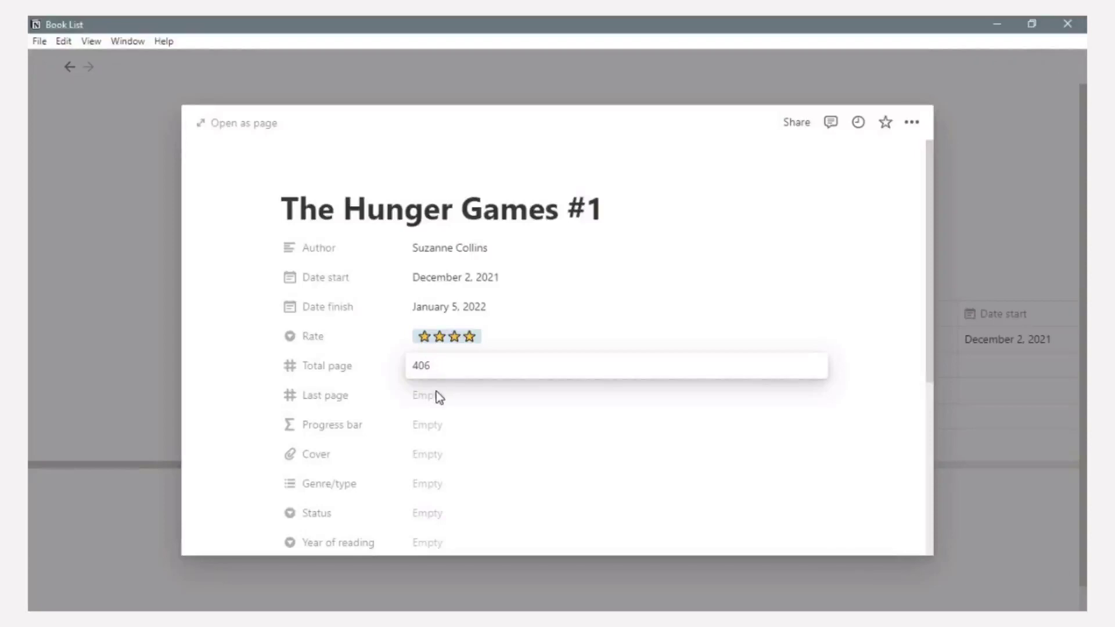
left_click(436, 395)
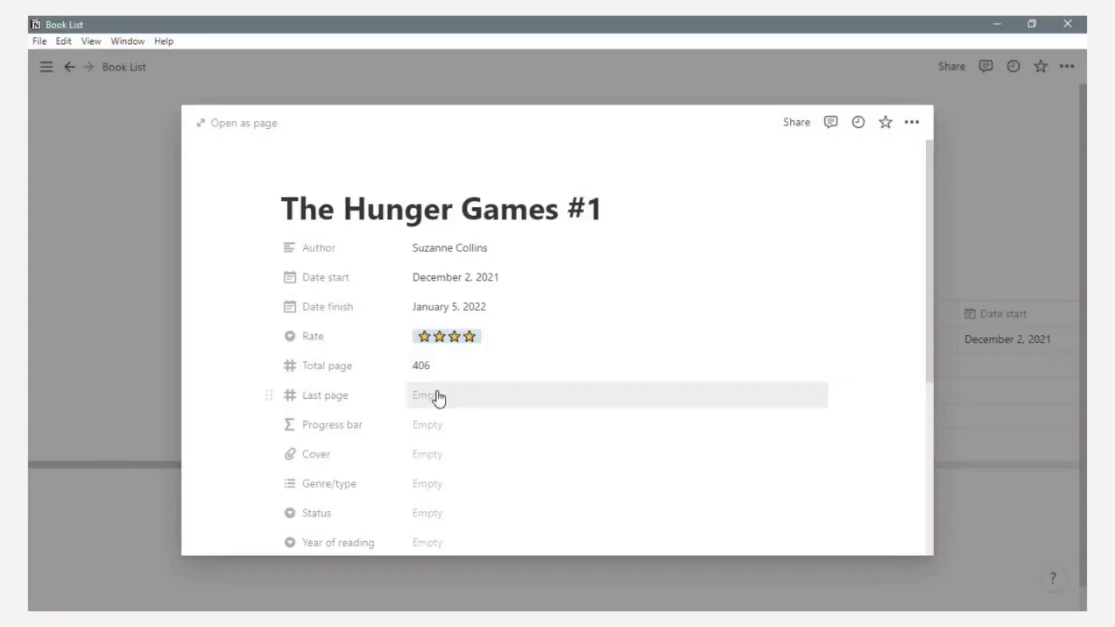
- Set Last page to 406 and bring up the Progress bar formula editor
left_click(437, 394)
type("406")
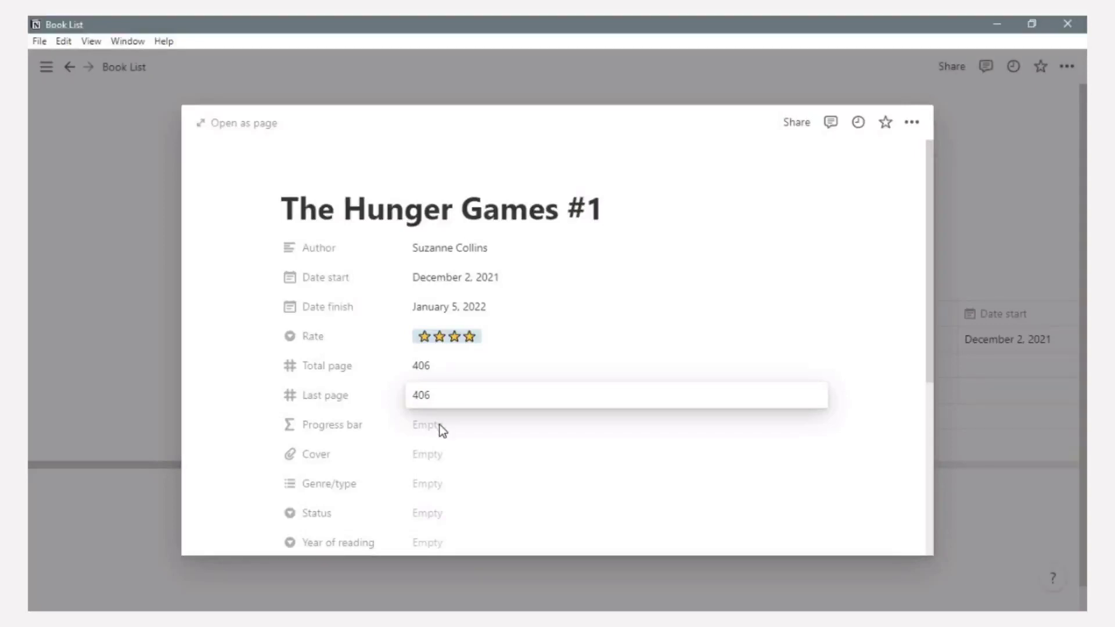
key("Return")
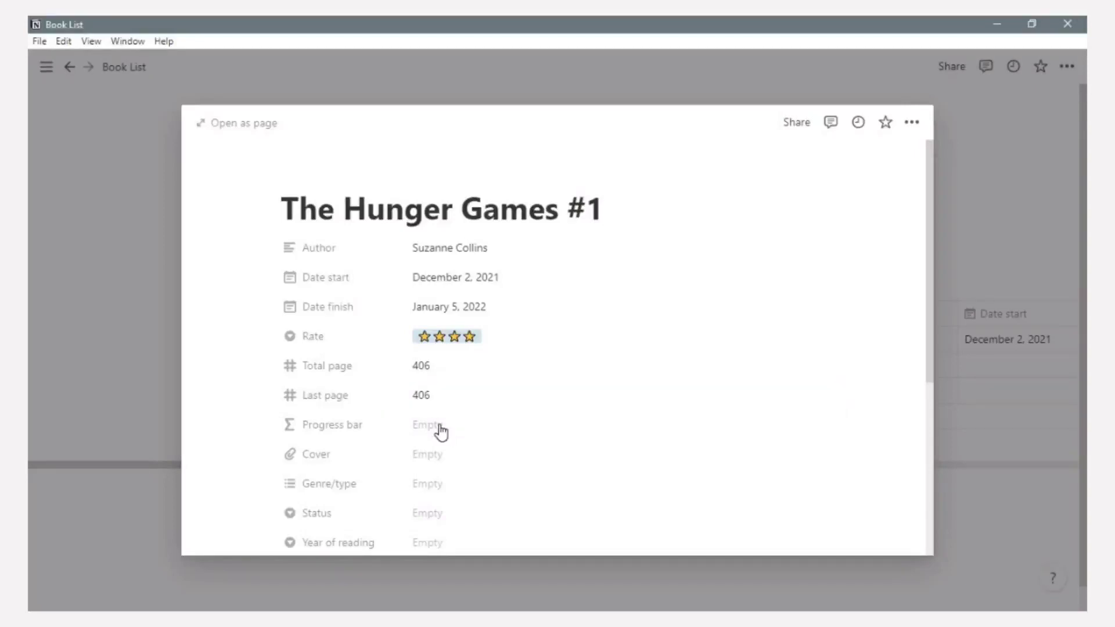
left_click(440, 426)
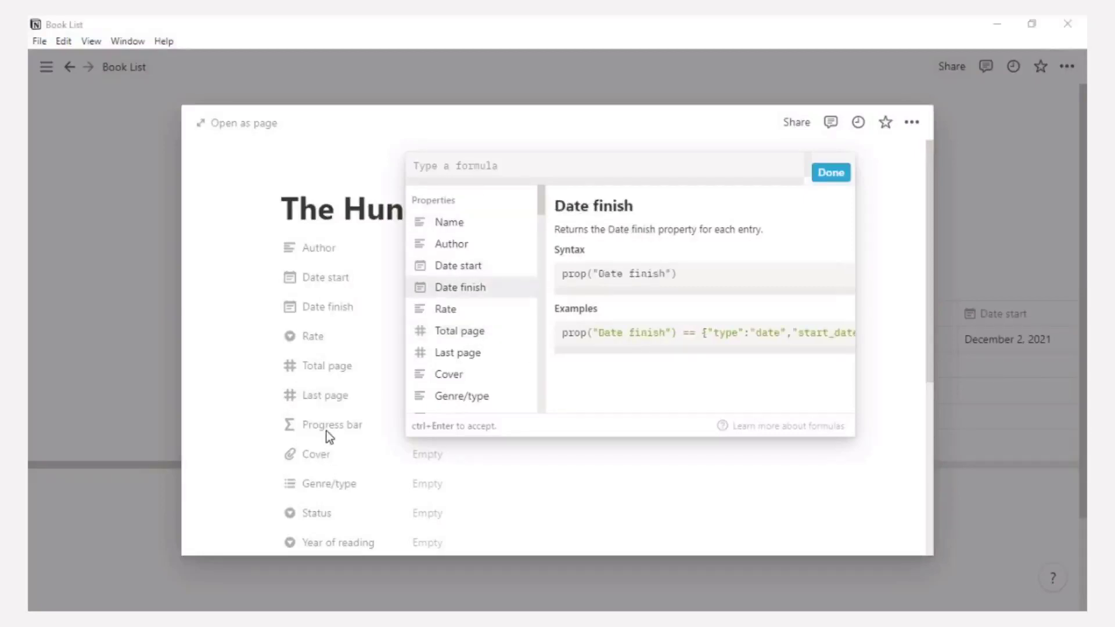
- Paste the slice/round progress-bar formula based on Last page over Total page and save it
left_click(635, 168)
type("slice(\"■■■■■■■■■■\", 0, round(prop(\"Last page\") / prop(\"Total page\") * 10)) + slice(\"□□□□□□□□□□\", 0, round((1 - prop(\"Last page\") / prop(\"Total page\")) * 10)) + \" \" + format(round(prop(\"Last page\") / prop(\"Total page\") * 100)) + \"%\"")
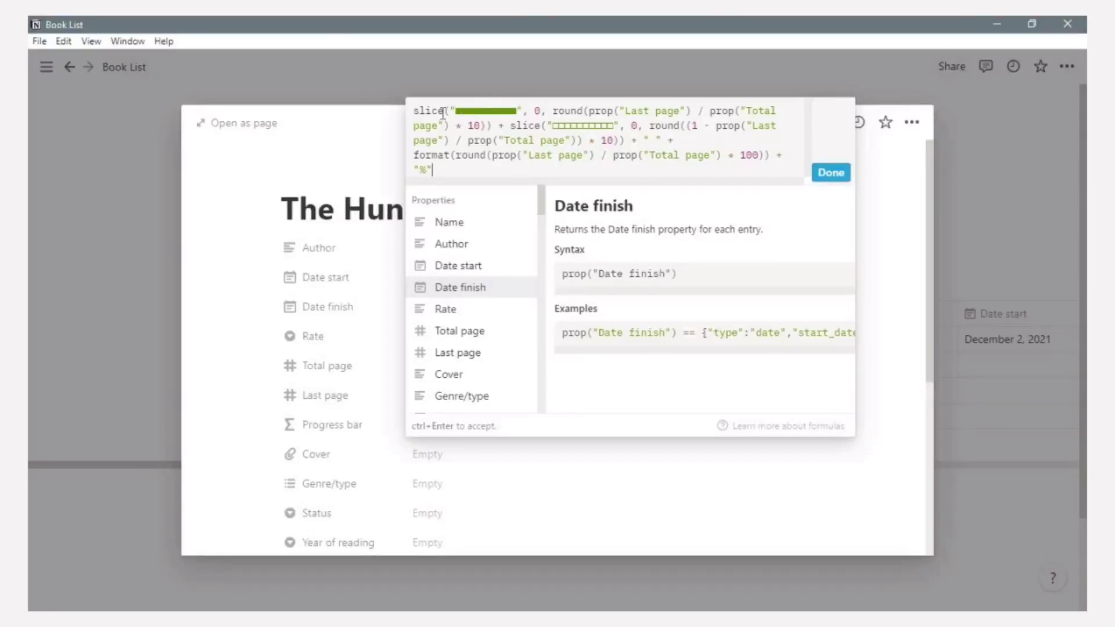
left_click(683, 112)
left_click(832, 173)
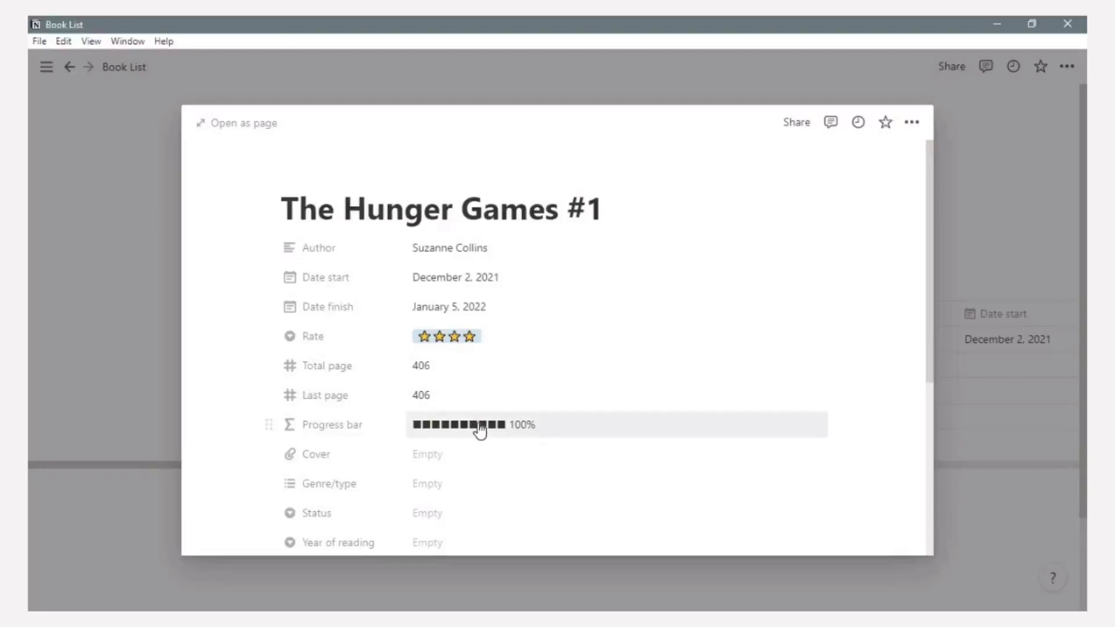
left_click(435, 396)
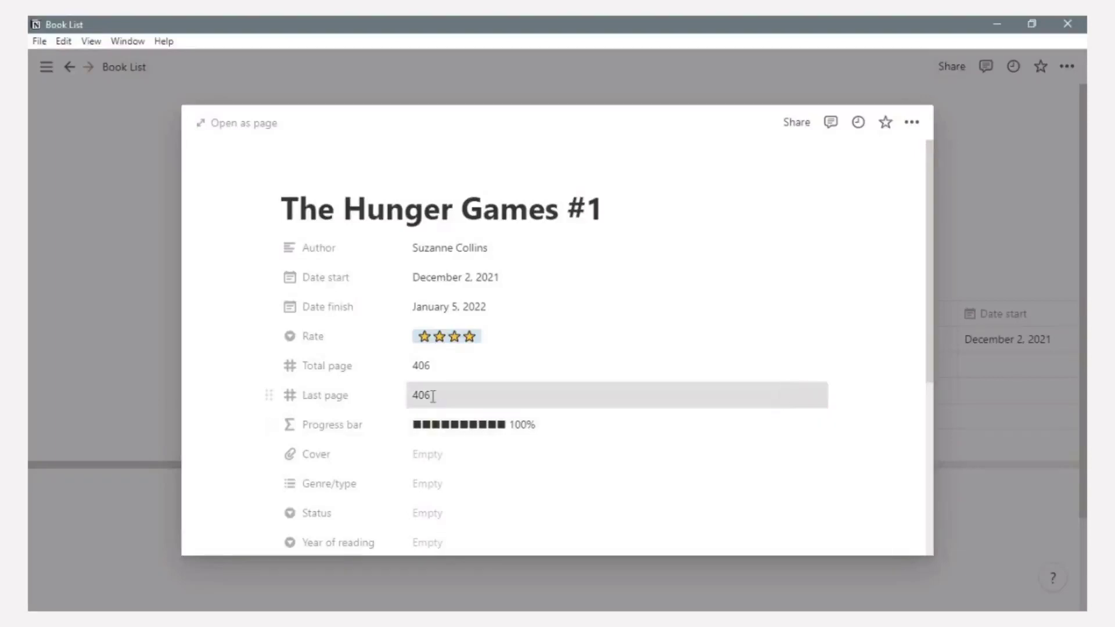
left_click_drag(433, 396, 399, 401)
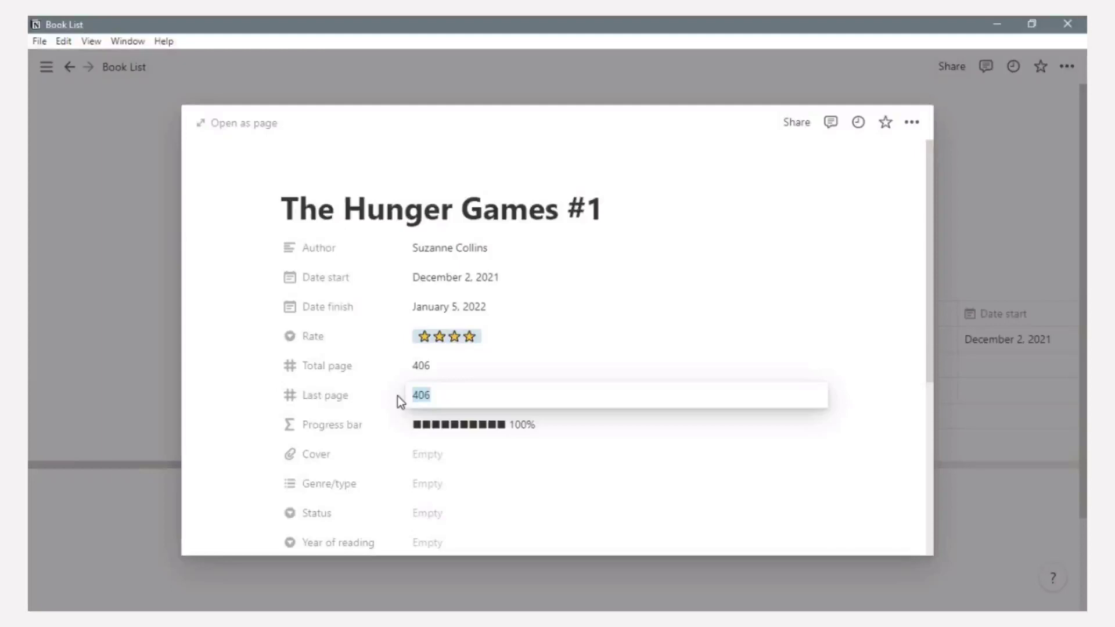
type("2000")
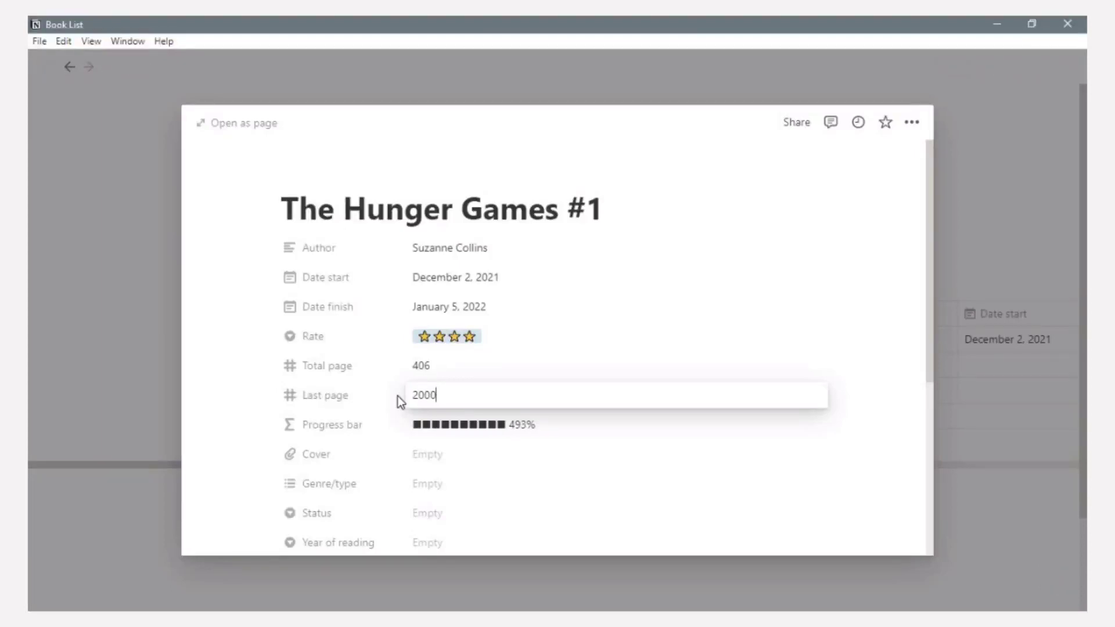
key("BackSpace")
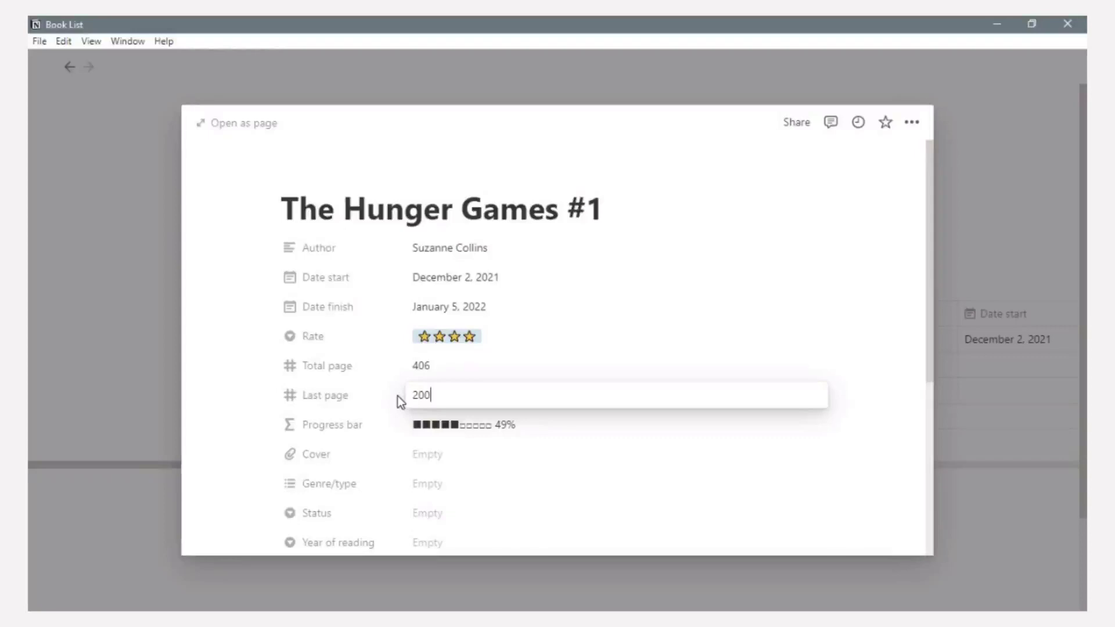
key("BackSpace")
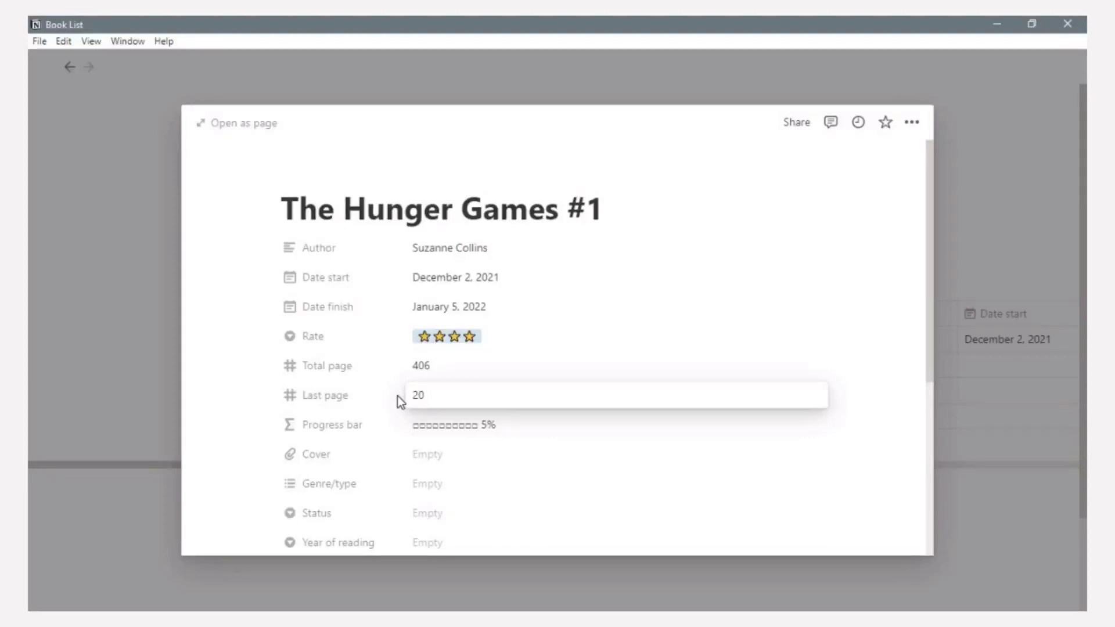
key("BackSpace")
key("BackSpace")
type("100")
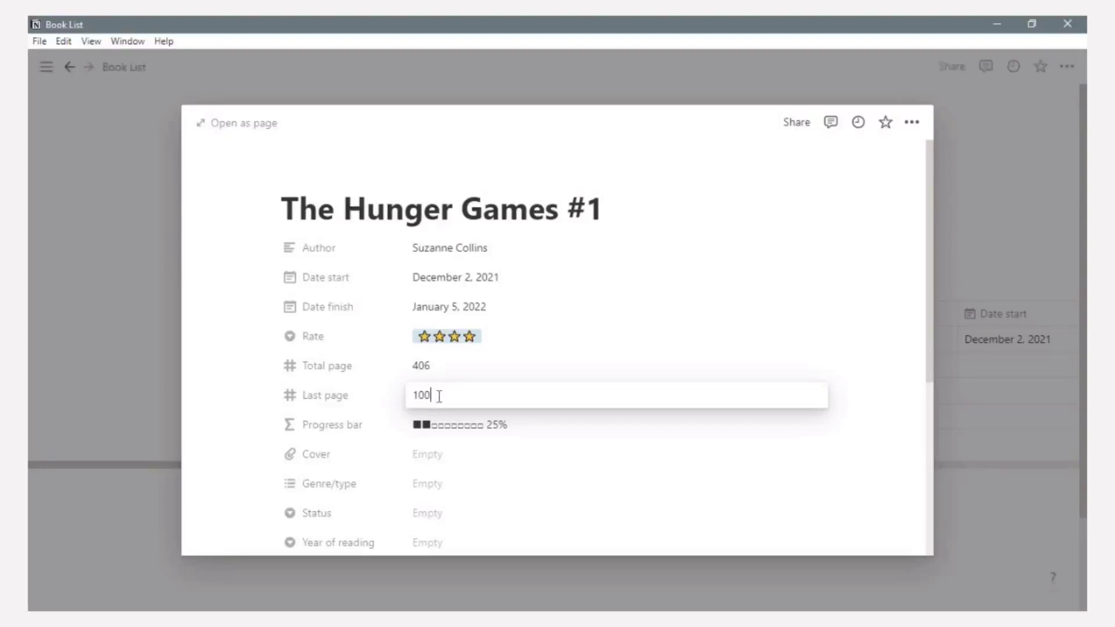
left_click(390, 407)
left_click(425, 397)
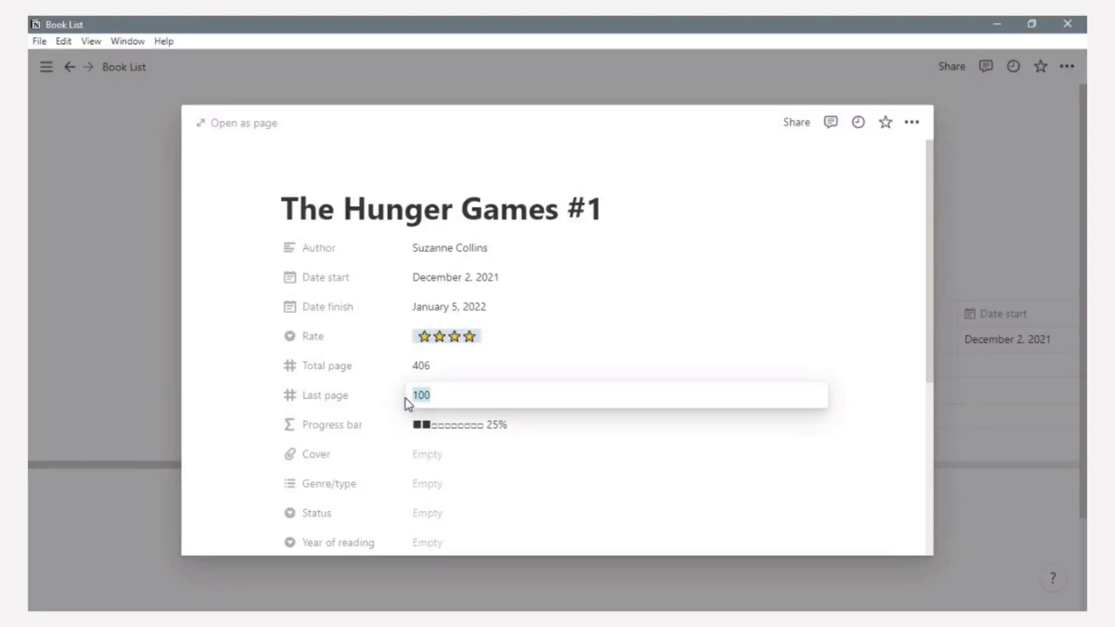
type("406")
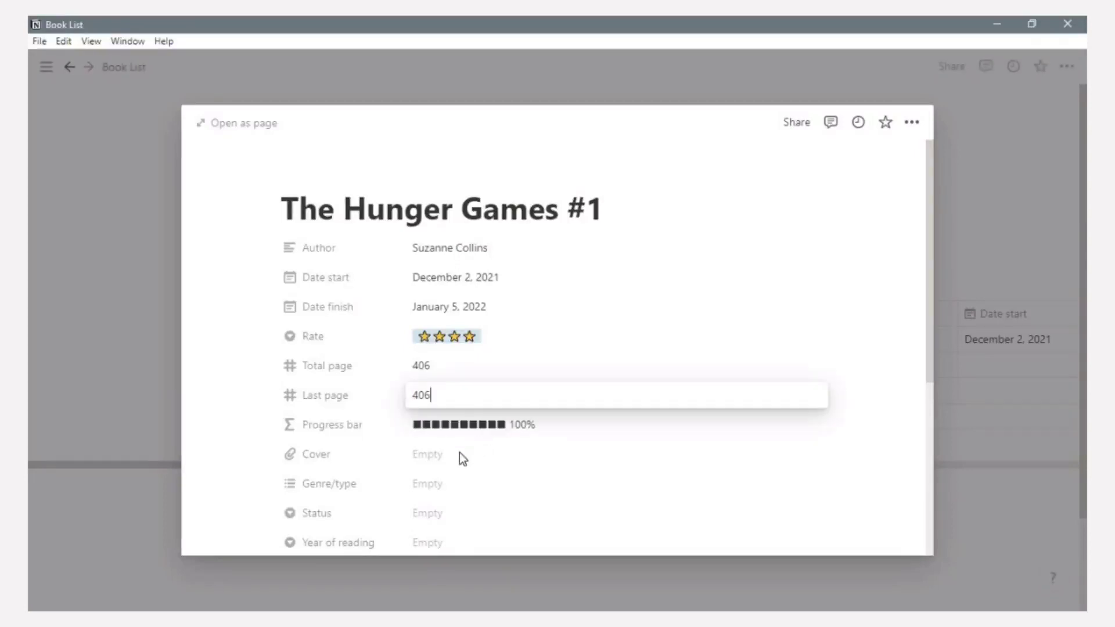
key("Return")
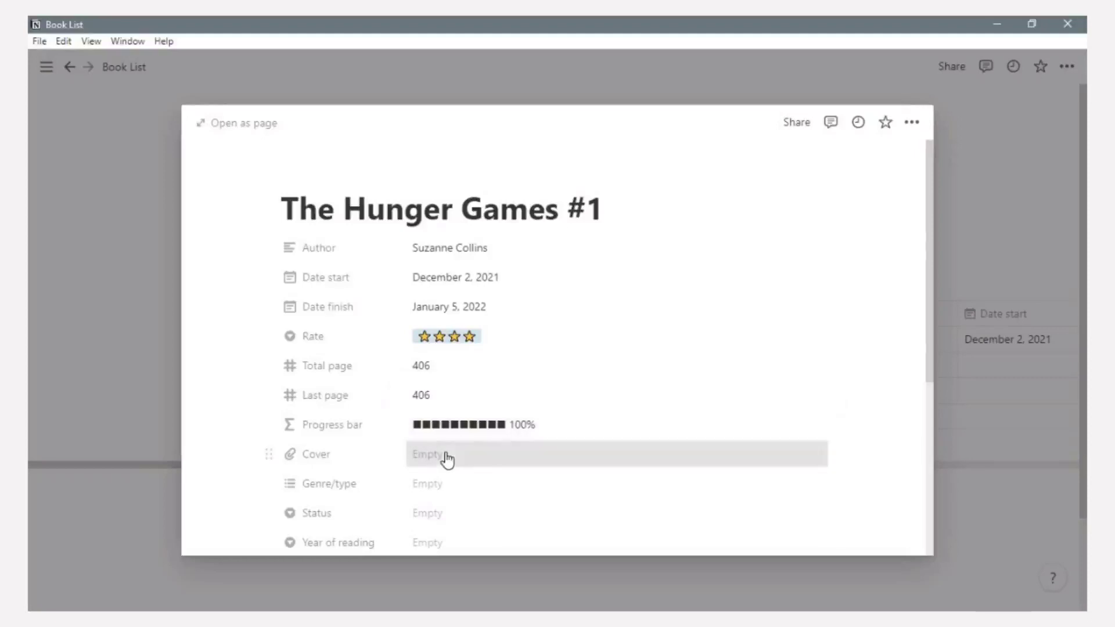
- Upload the OIP image from Saved Pictures as the book's Cover
left_click(447, 460)
left_click(571, 520)
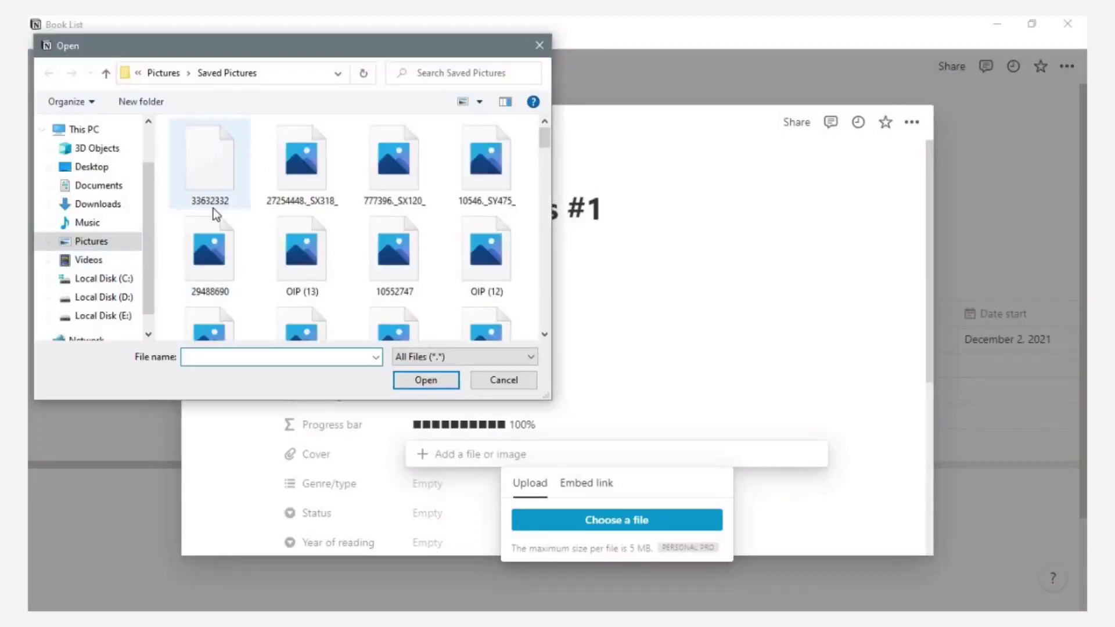
scroll(439, 199, "down", 1)
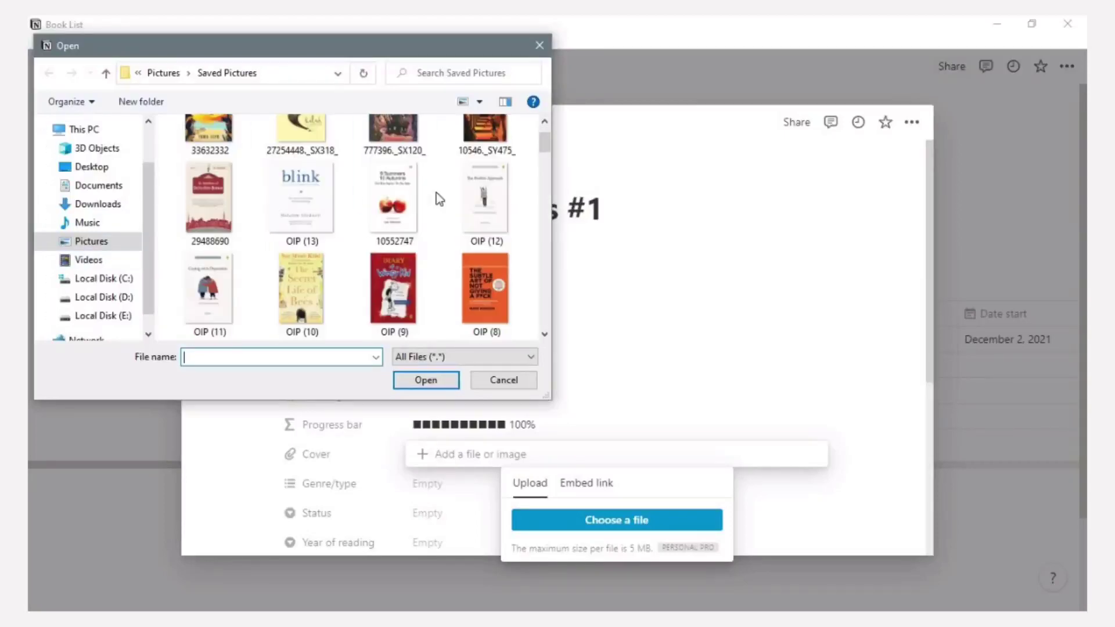
scroll(437, 196, "down", 6)
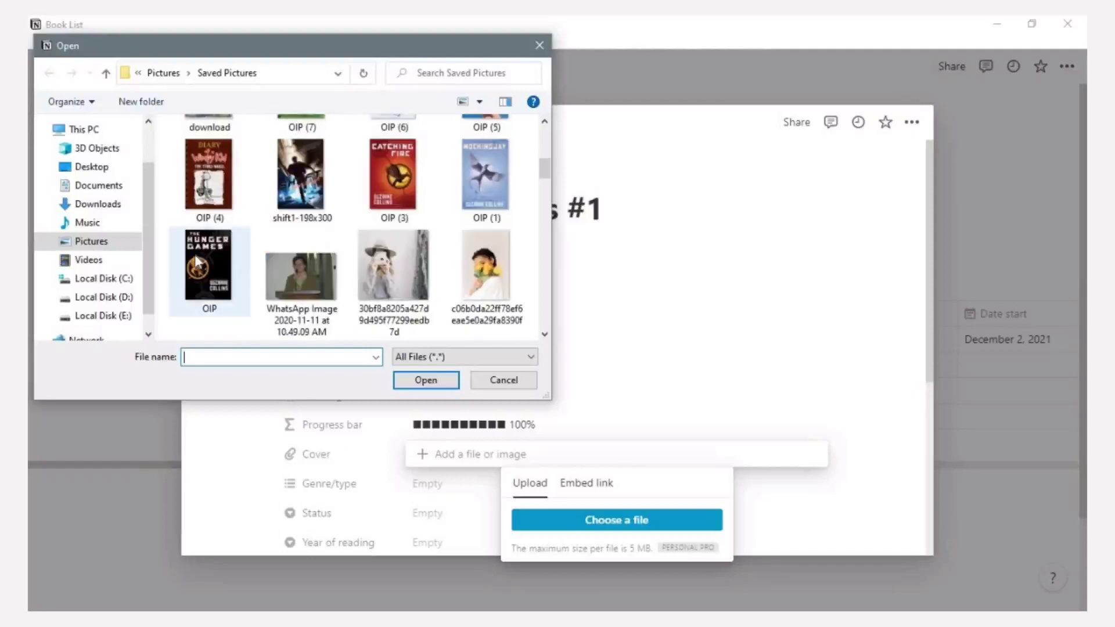
left_click(197, 262)
left_click(426, 379)
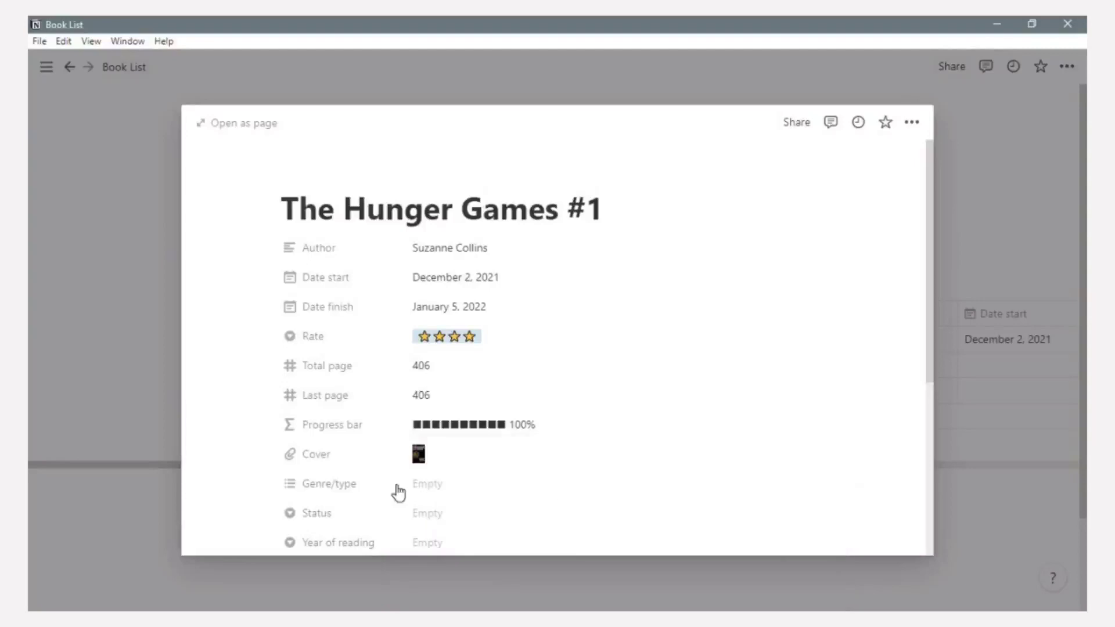
- Tag the book with new Fiction and Fantasy genre options
left_click(448, 494)
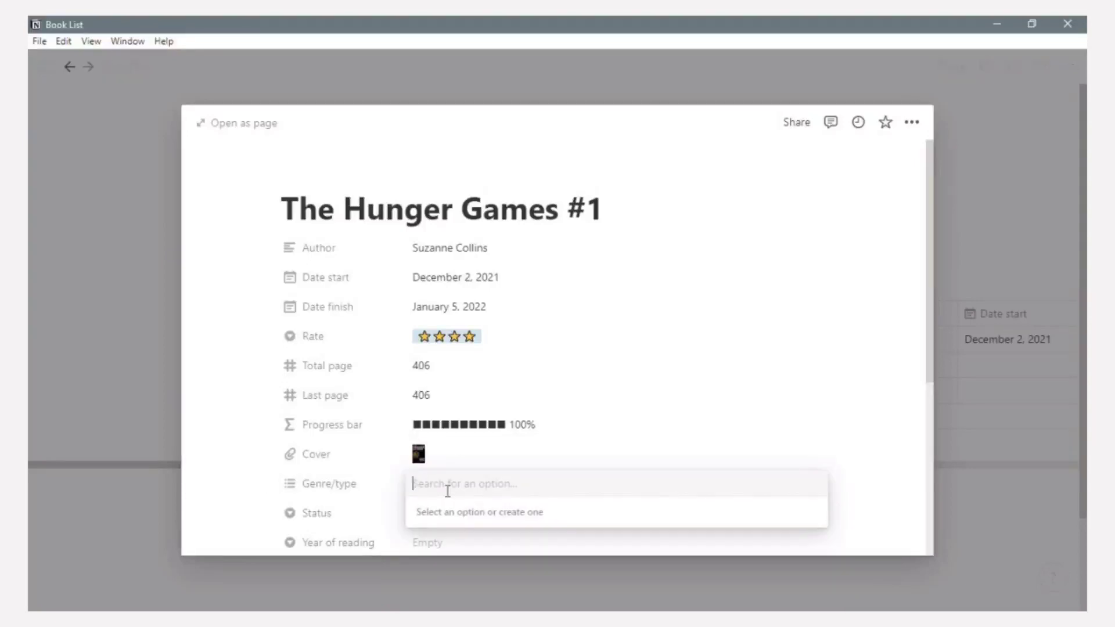
type("Fiction")
left_click(440, 540)
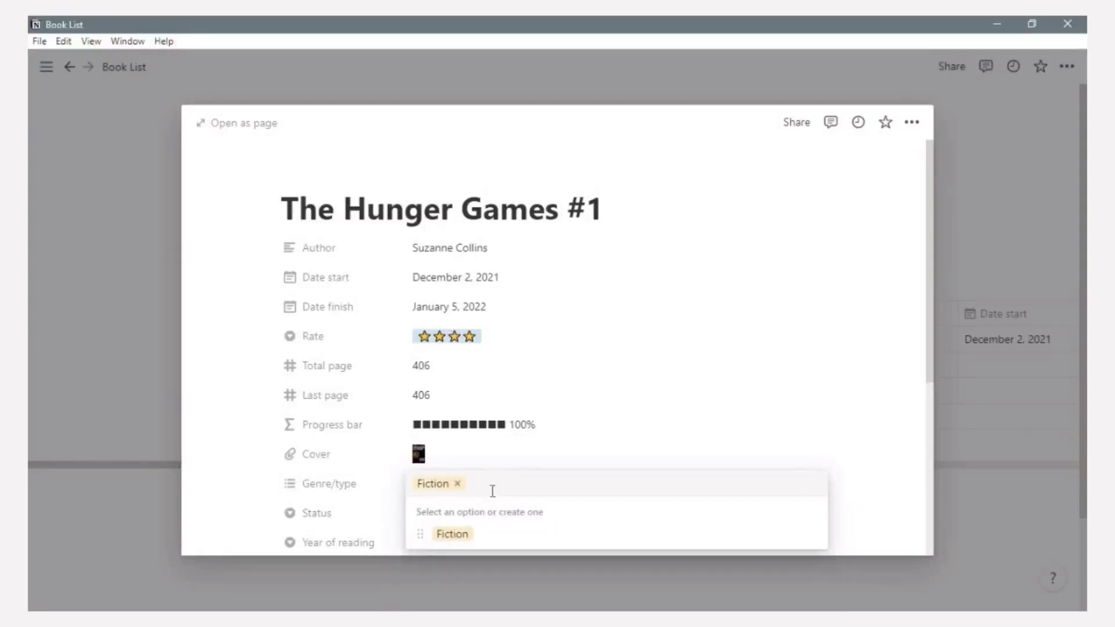
type("Fantasy")
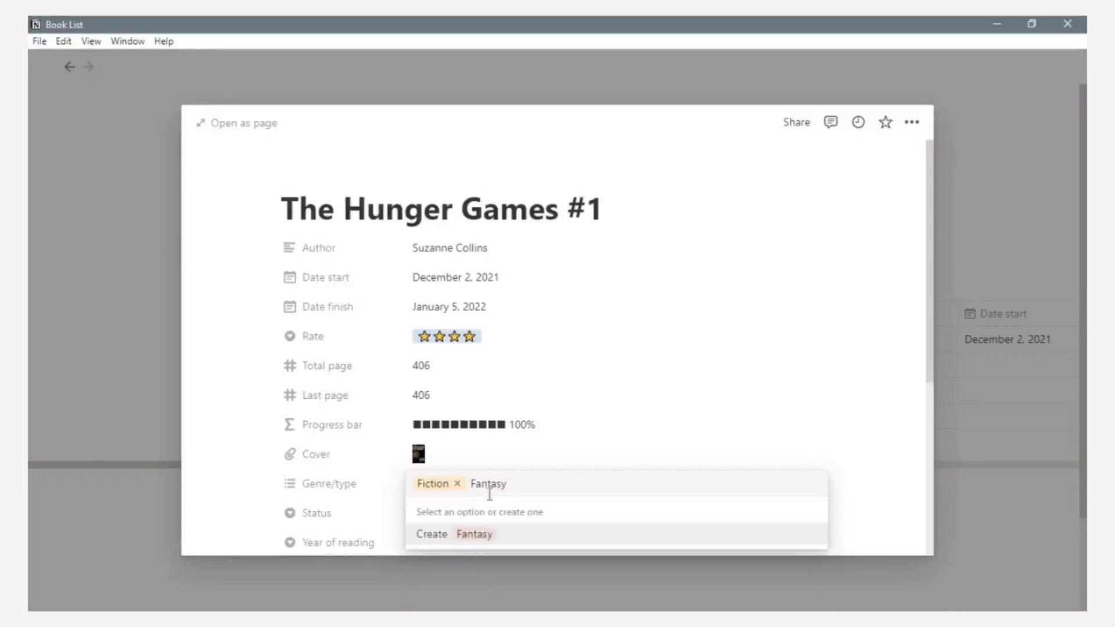
left_click(429, 535)
left_click(905, 503)
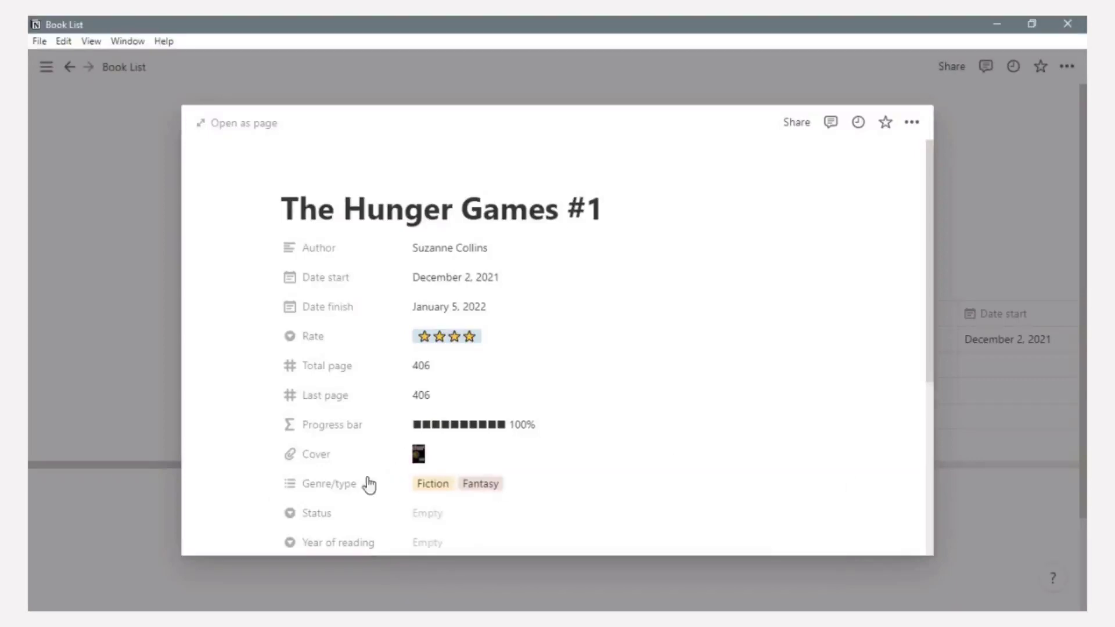
- Create Read, Currently reading and Next to read status options, ending on Next to read
scroll(436, 485, "down", 3)
left_click(446, 359)
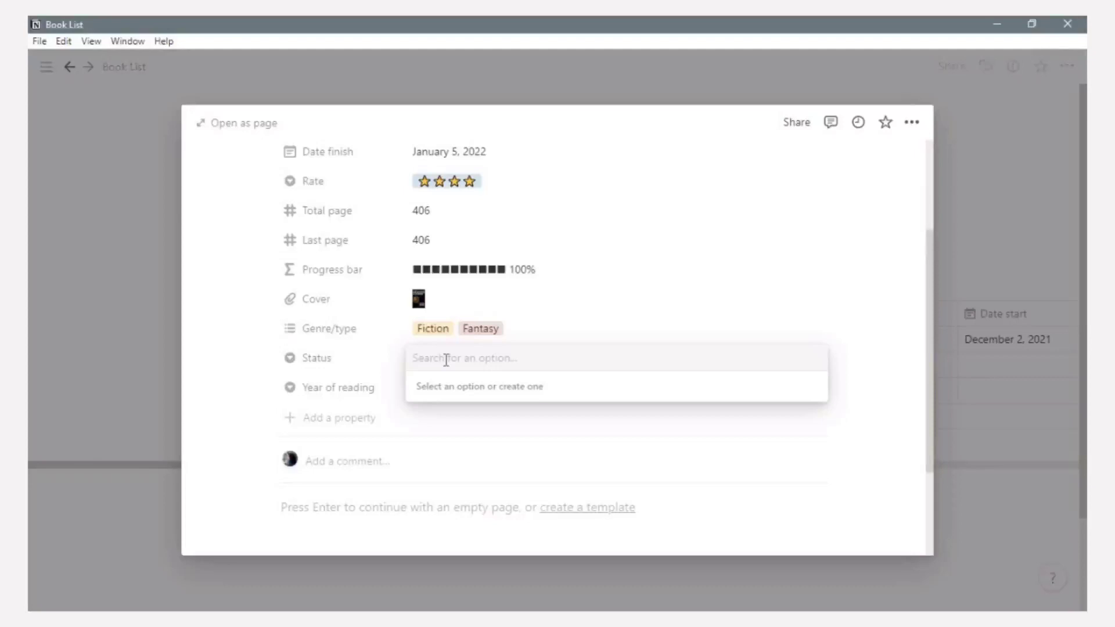
type("Read")
left_click(434, 414)
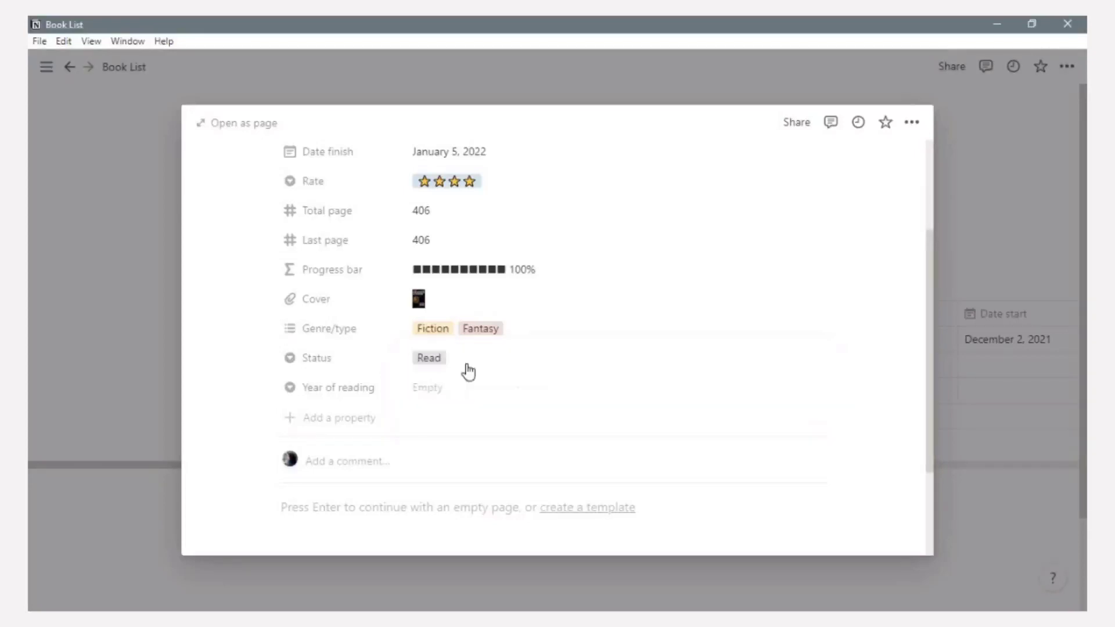
left_click(471, 356)
type("Currently reading")
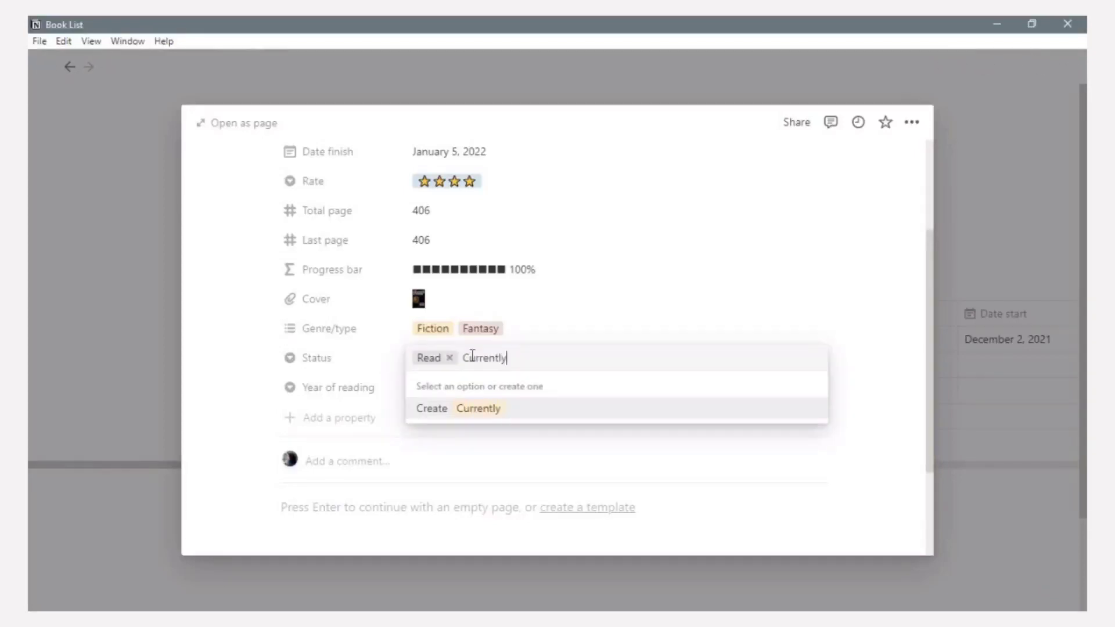
left_click(450, 413)
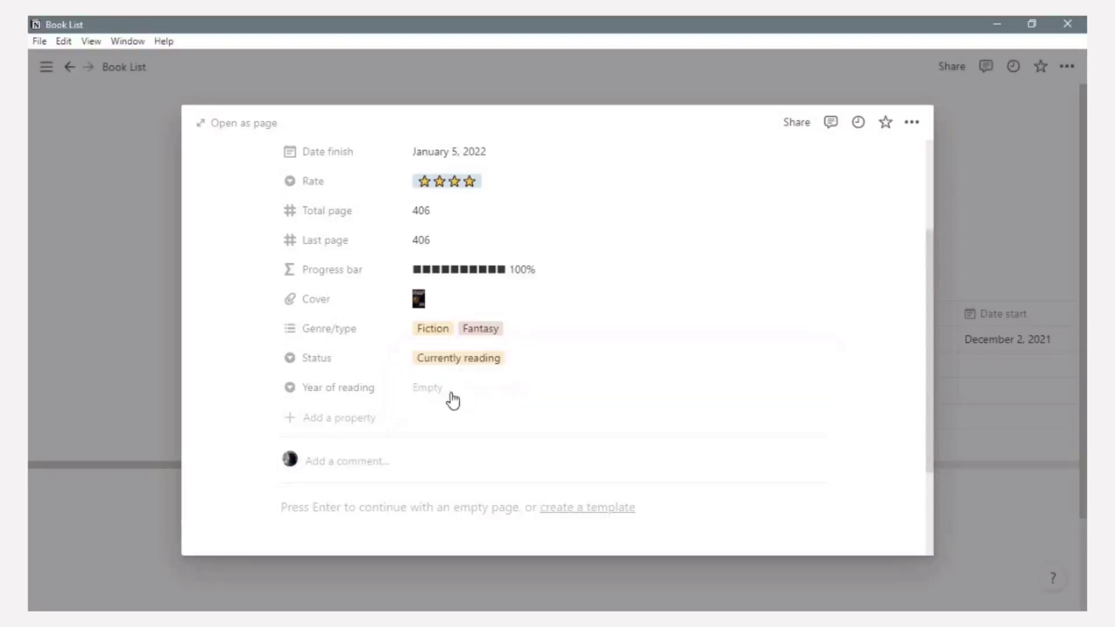
left_click(500, 359)
type("Next to read")
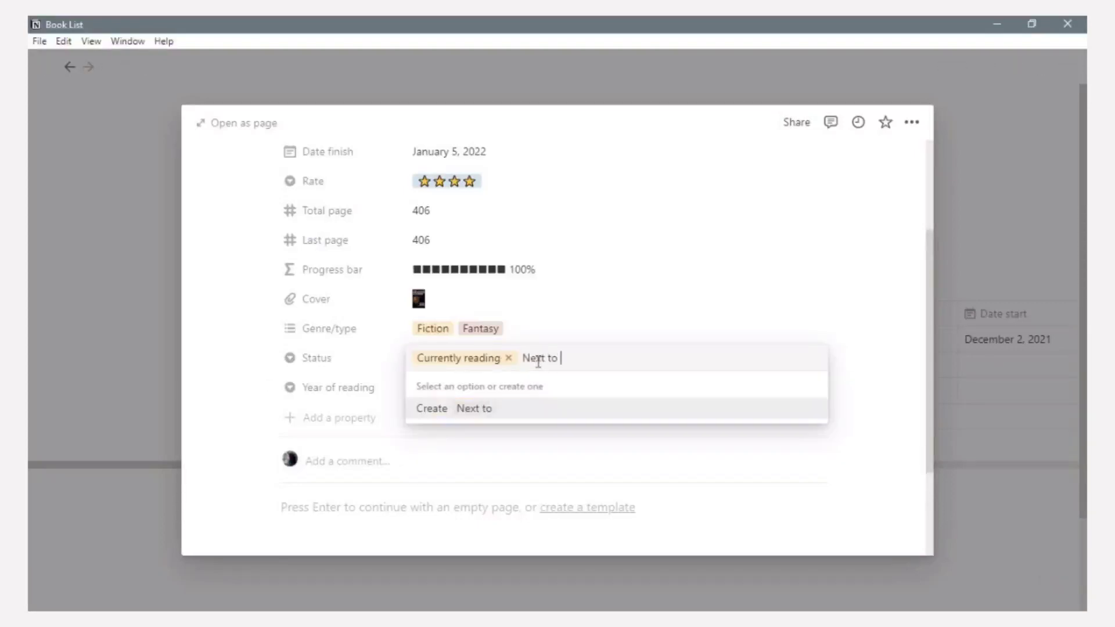
left_click(430, 410)
key("Escape")
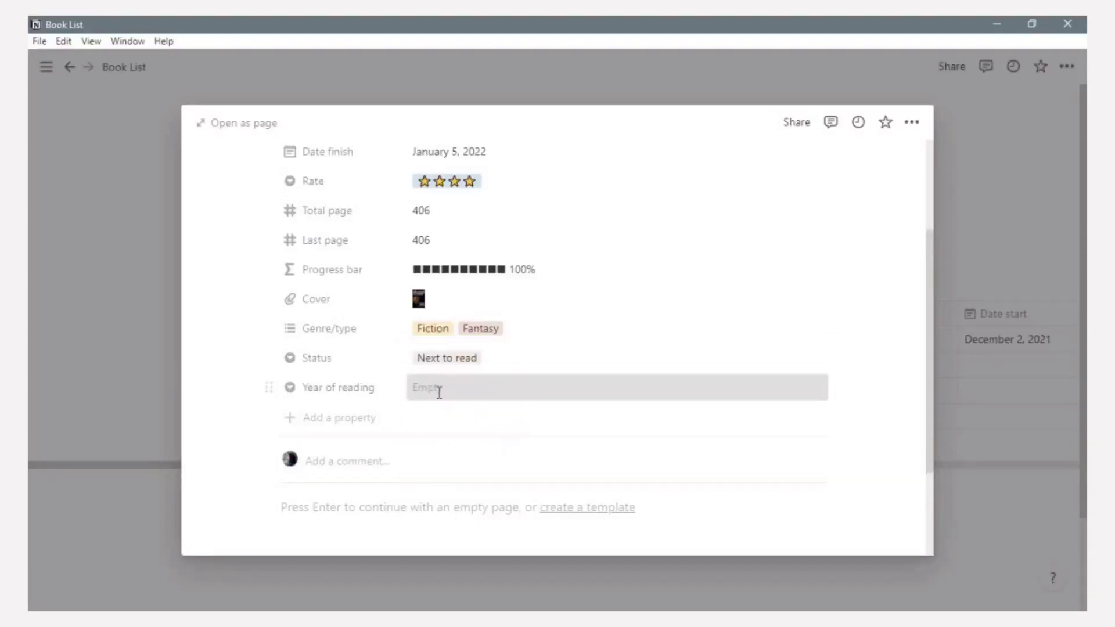
- Set Year of reading to a new 2021 option
left_click(439, 391)
type("2021")
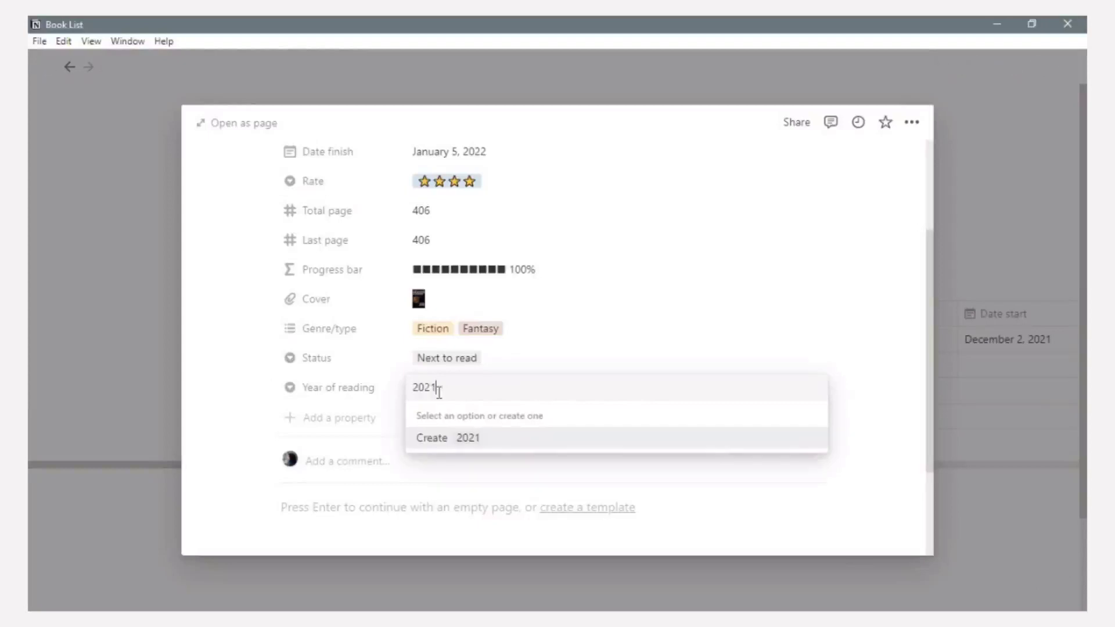
left_click(437, 440)
scroll(619, 391, "up", 3)
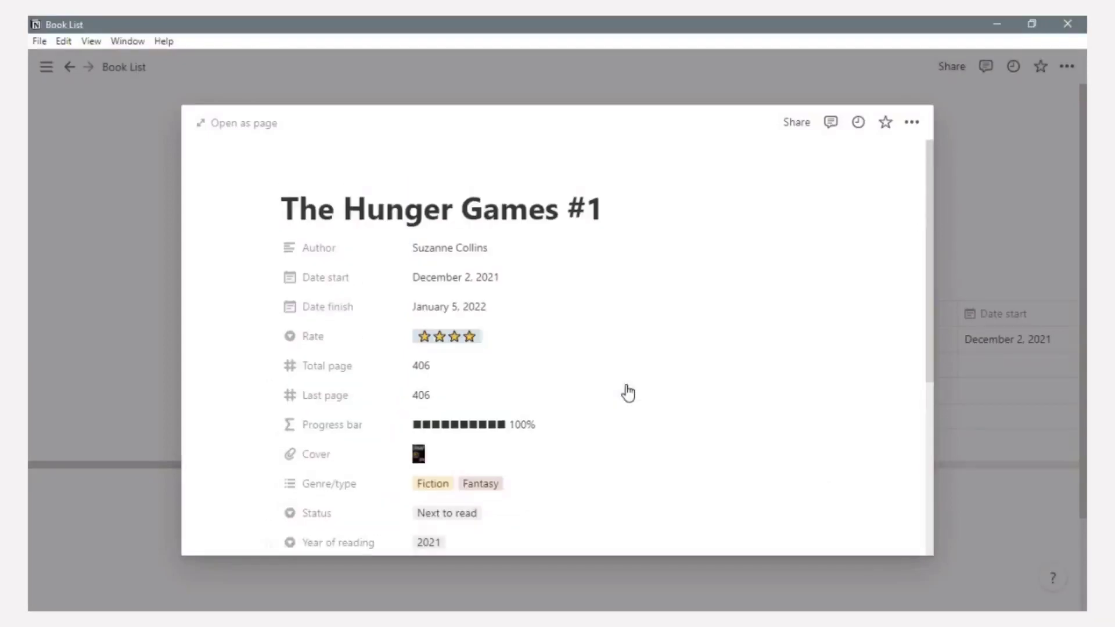
scroll(629, 381, "down", 3)
scroll(642, 383, "up", 3)
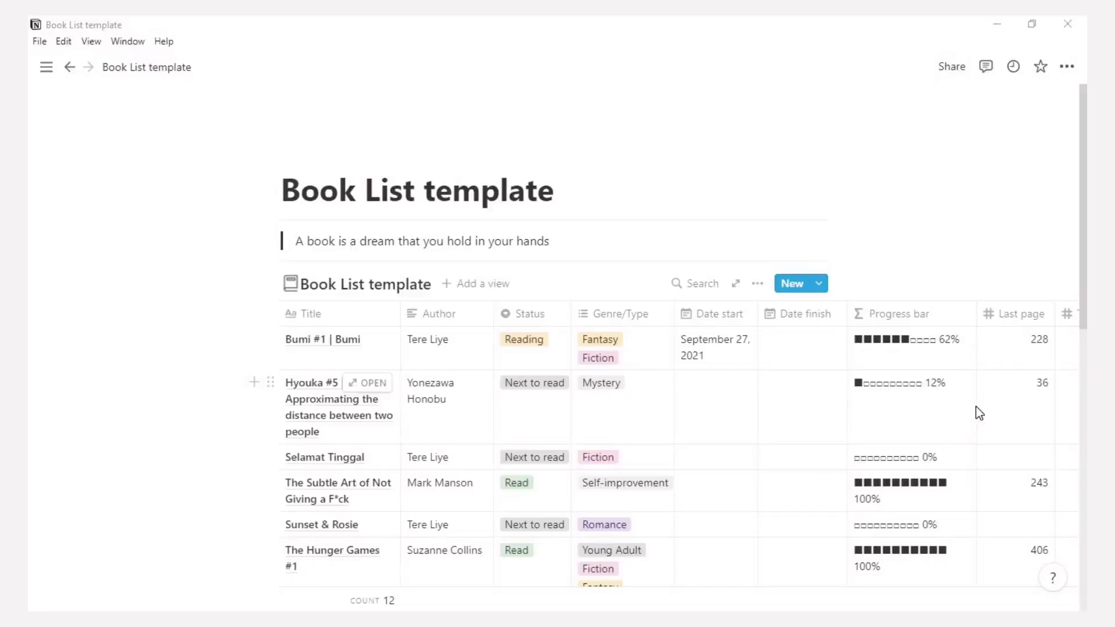
- Add a gallery-layout view named 'Gallery view' to the book database
left_click(496, 291)
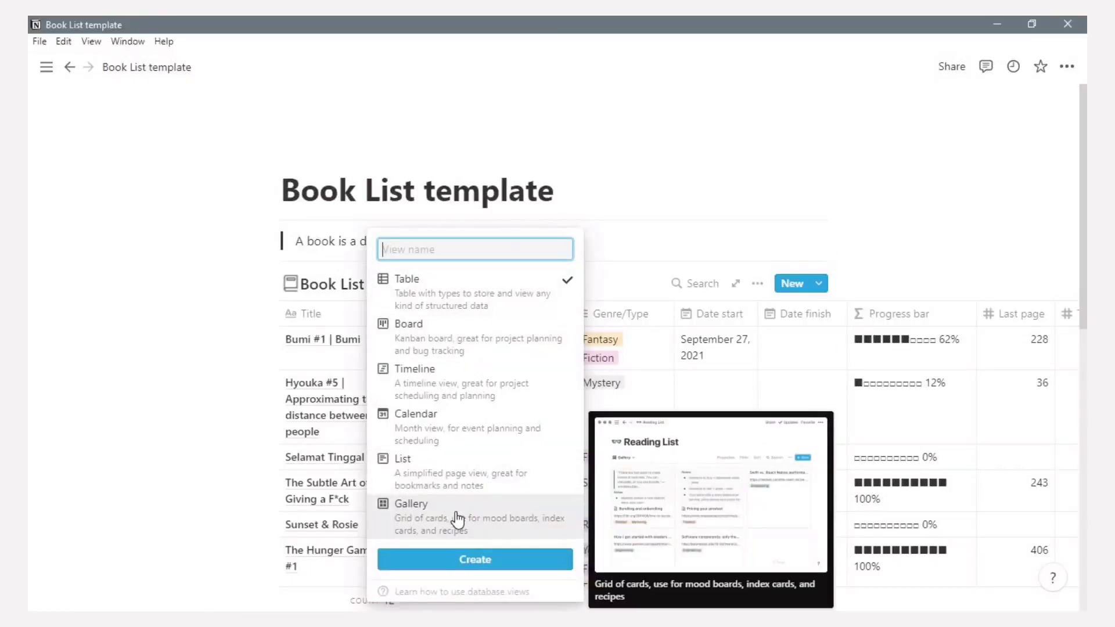
left_click(458, 520)
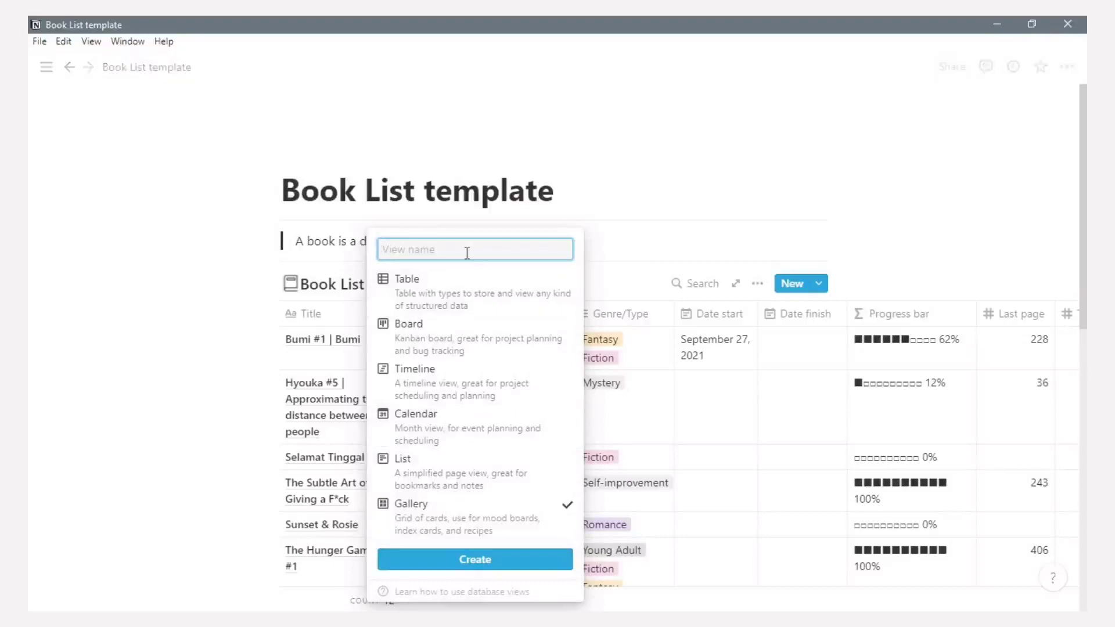
type("f")
key("BackSpace")
type("gAL")
key("BackSpace")
key("BackSpace")
key("BackSpace")
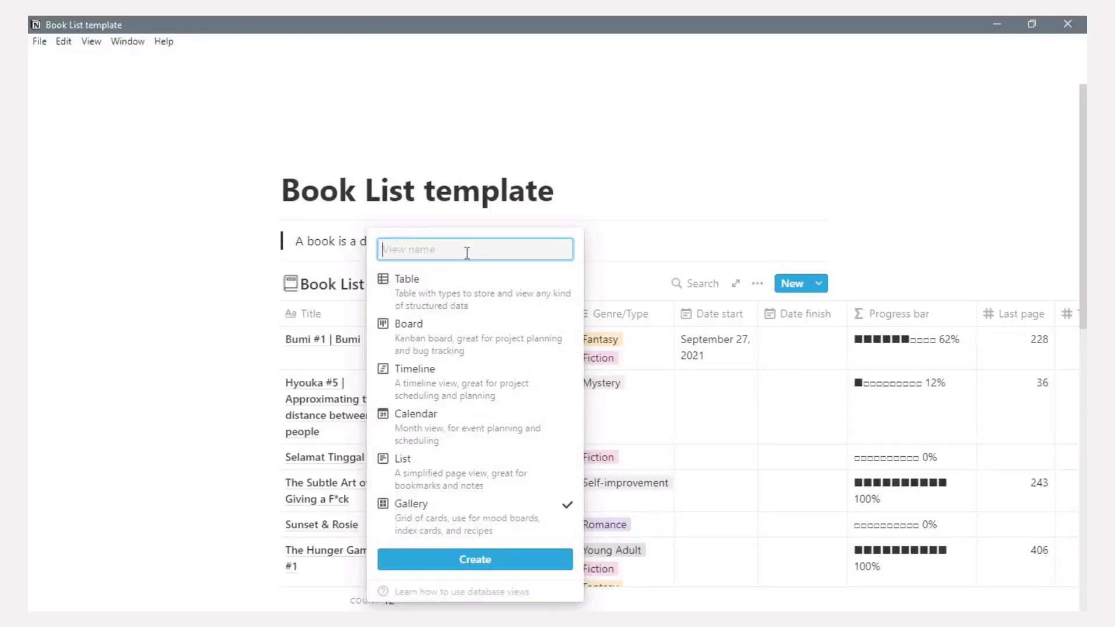
type("Gallery view")
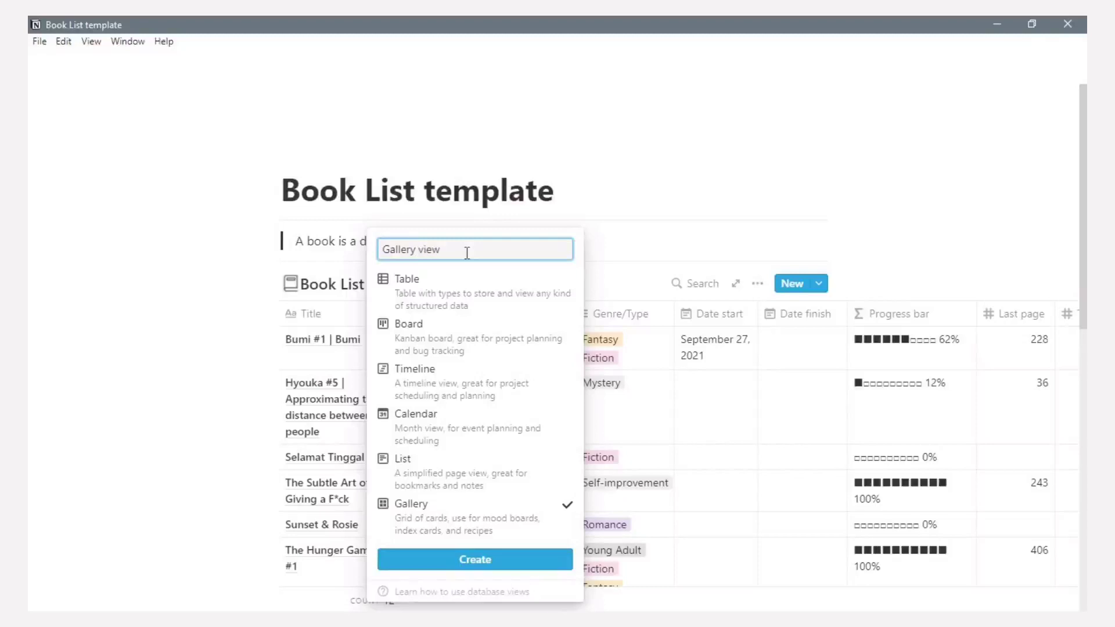
left_click(500, 560)
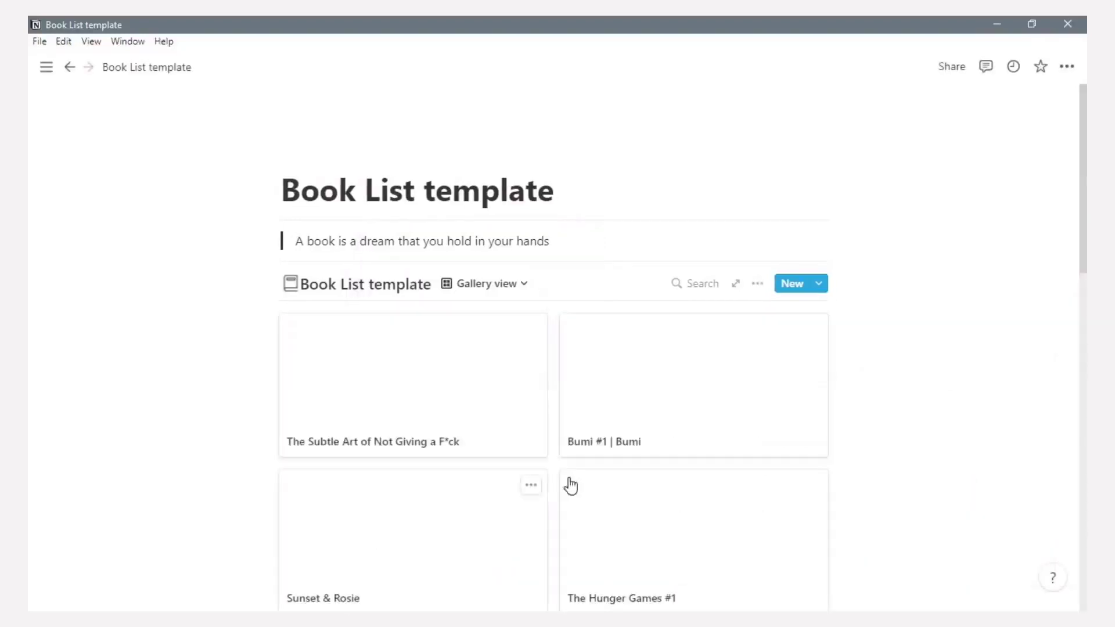
- Switch the page to full width
left_click(1067, 68)
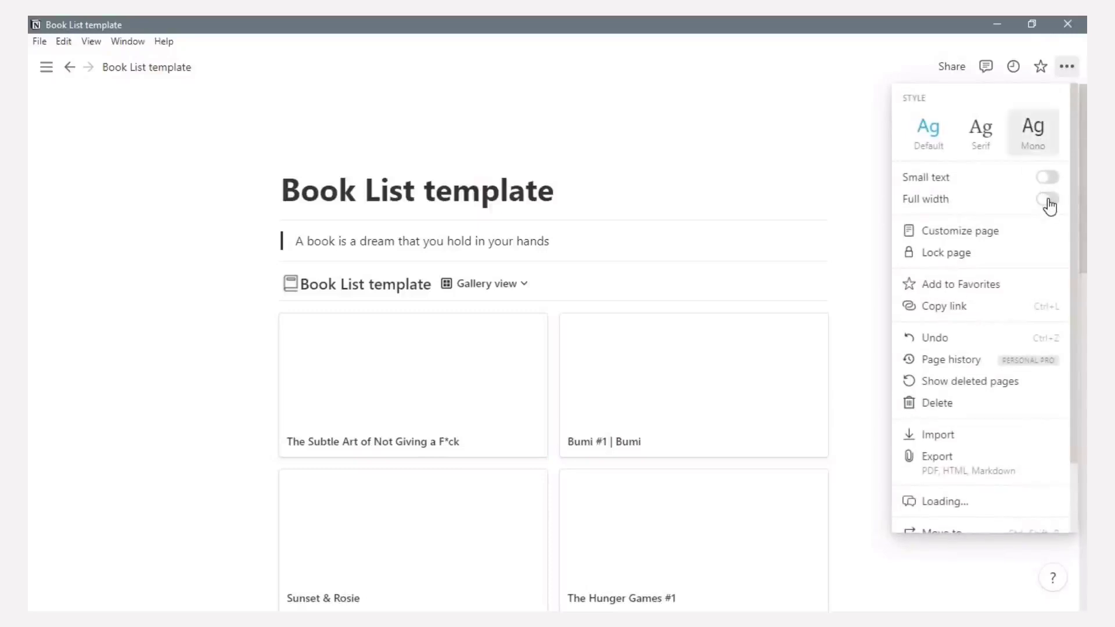
left_click(1047, 201)
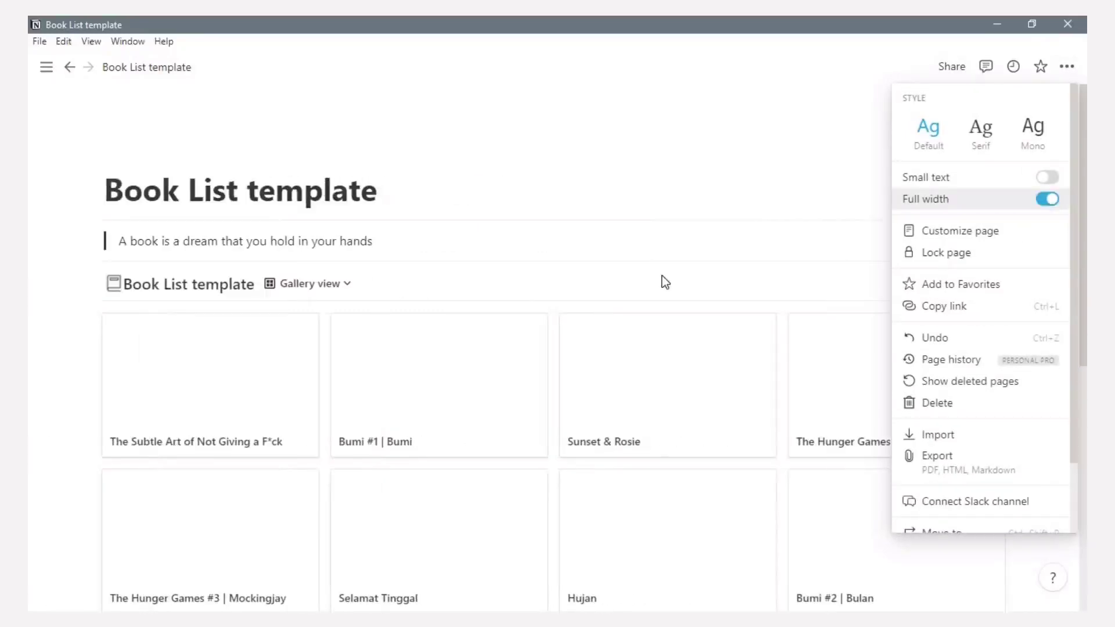
left_click(878, 202)
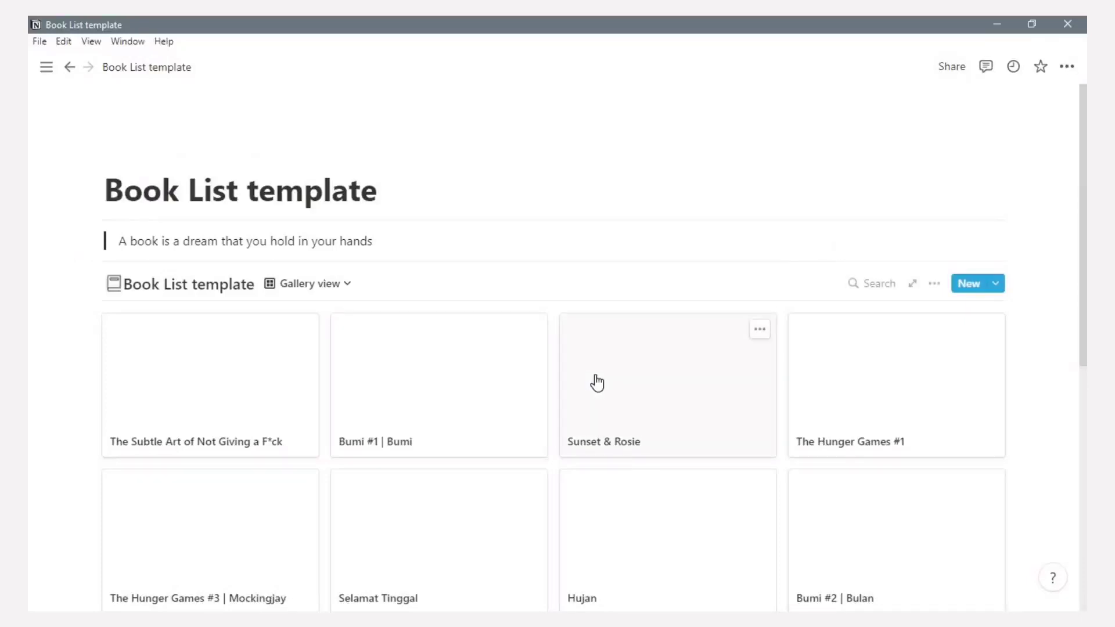
- Set the gallery card preview to Cover with Fit image turned on
left_click(935, 284)
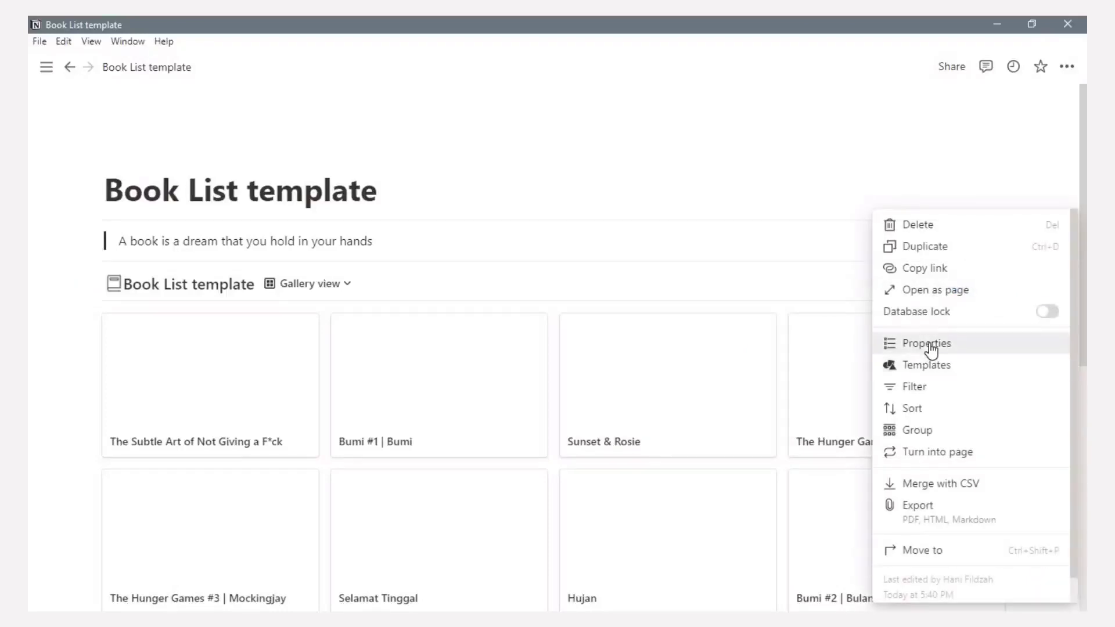
left_click(931, 348)
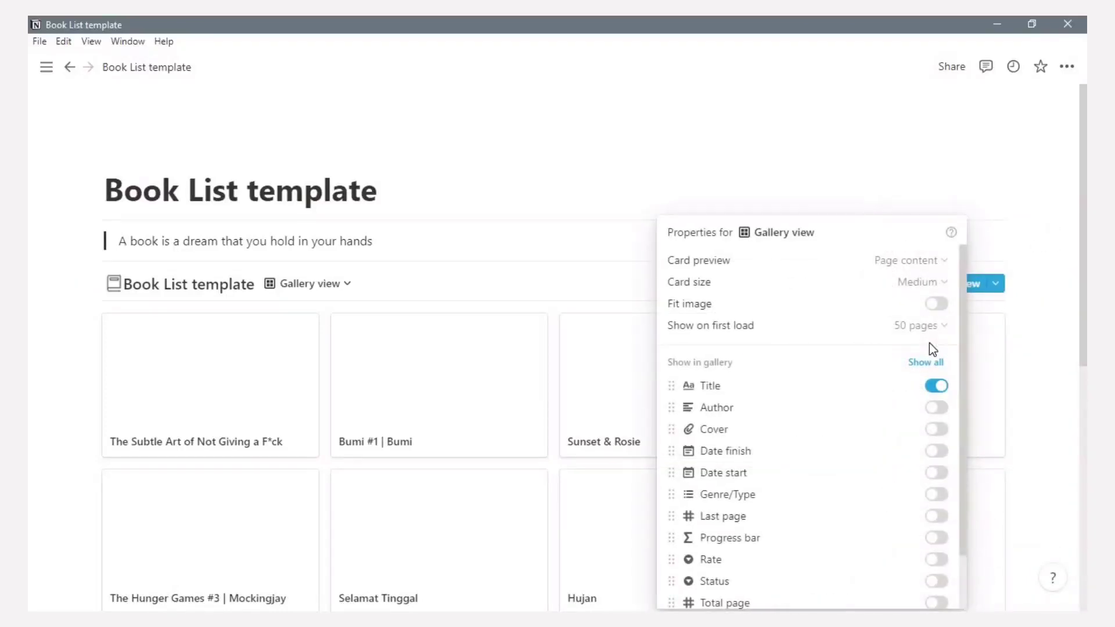
left_click(947, 260)
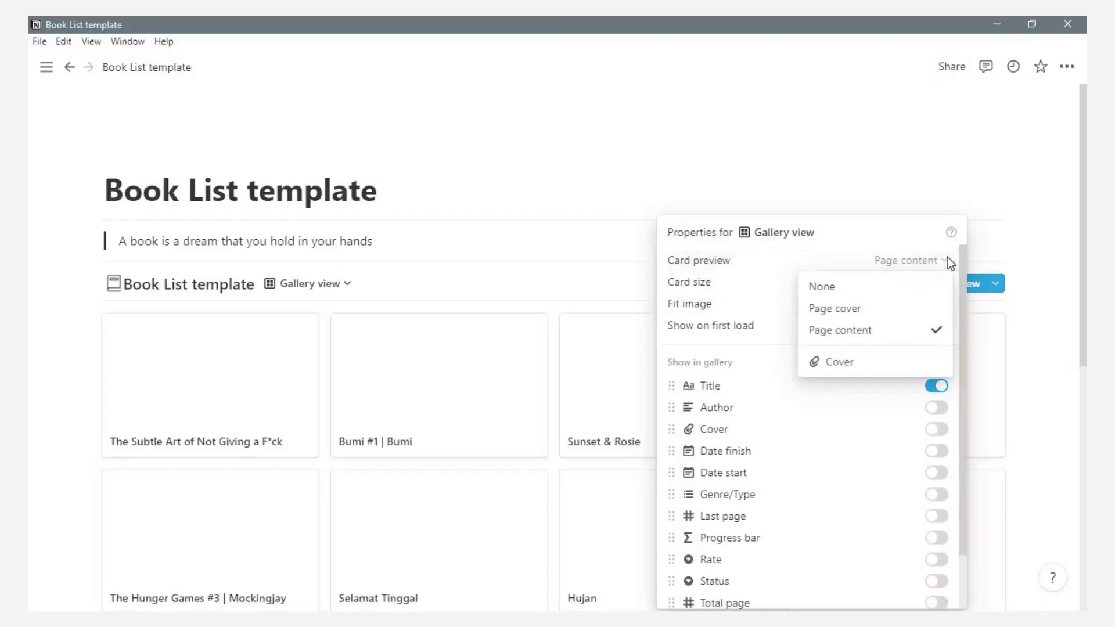
left_click(852, 359)
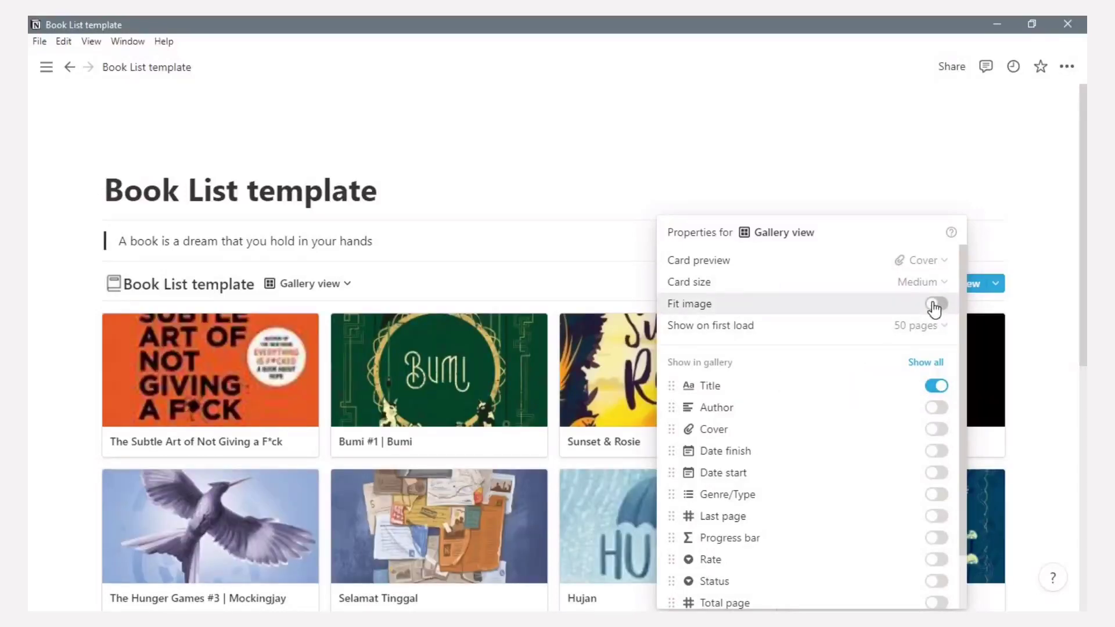
left_click(934, 305)
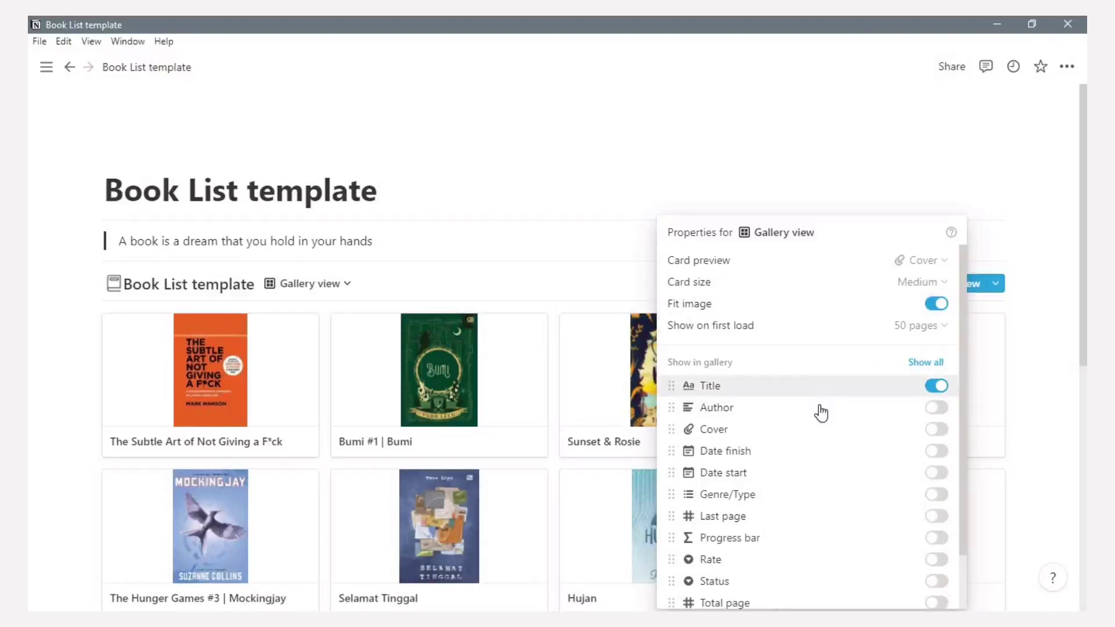
- Show Author, Genre/Type and Status on the gallery cards
left_click(936, 408)
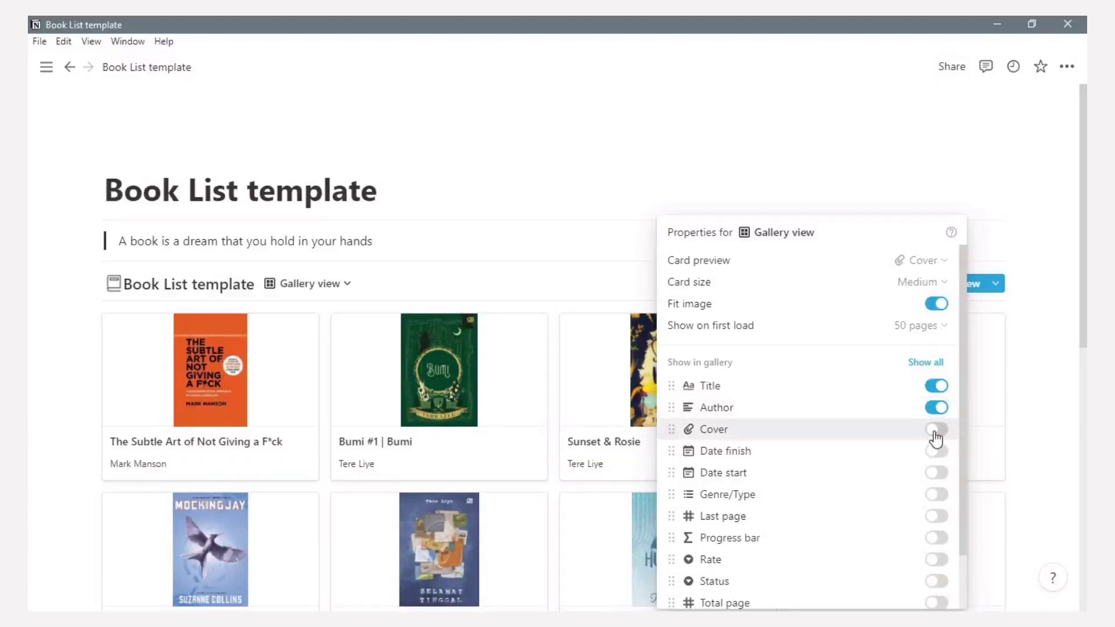
left_click(935, 496)
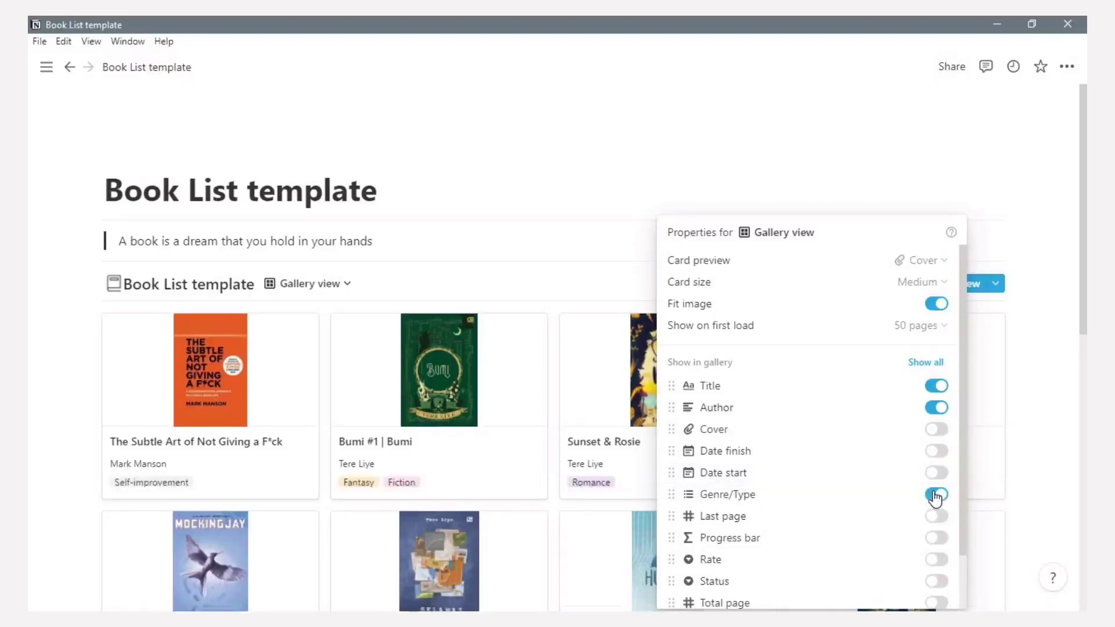
scroll(935, 497, "down", 2)
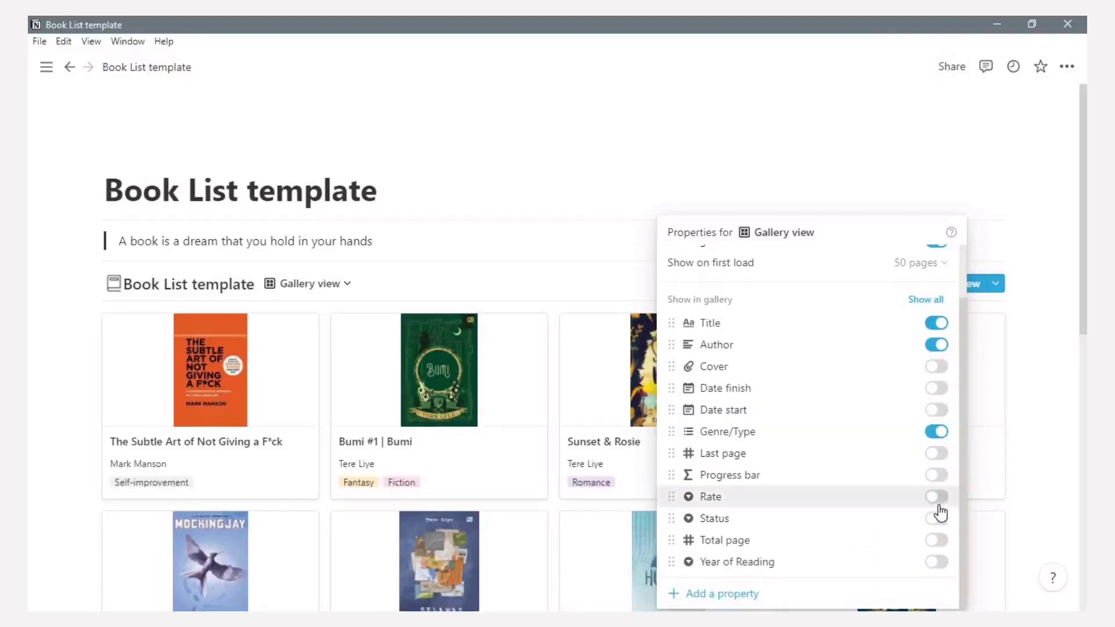
left_click(936, 518)
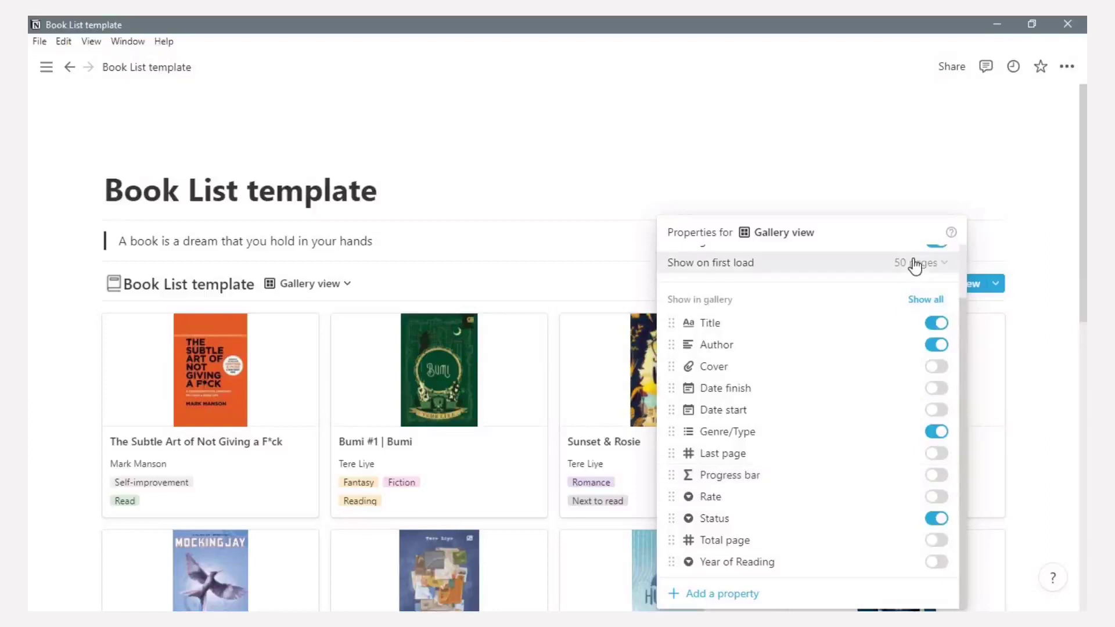
left_click(1056, 323)
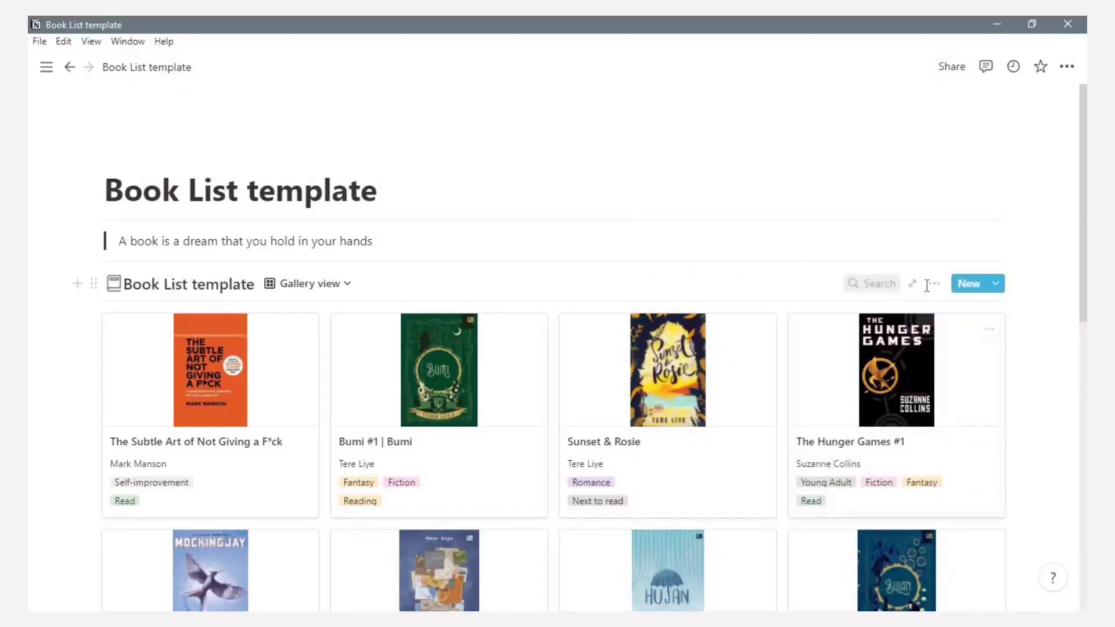
- Sort the gallery by Author in ascending order
scroll(941, 314, "down", 5)
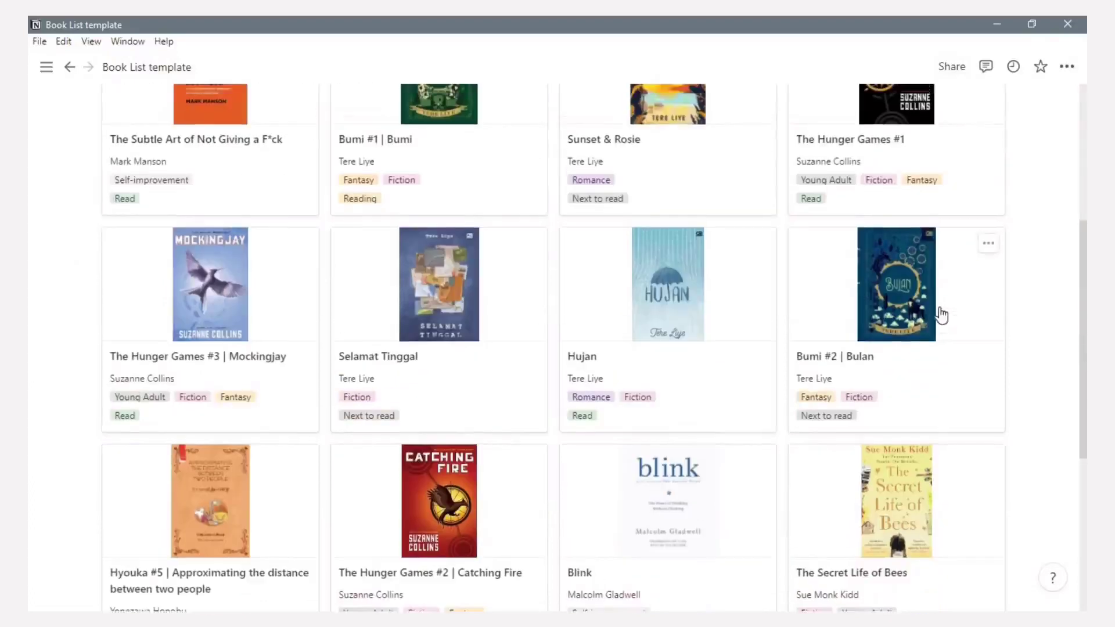
scroll(941, 316, "up", 5)
left_click(934, 284)
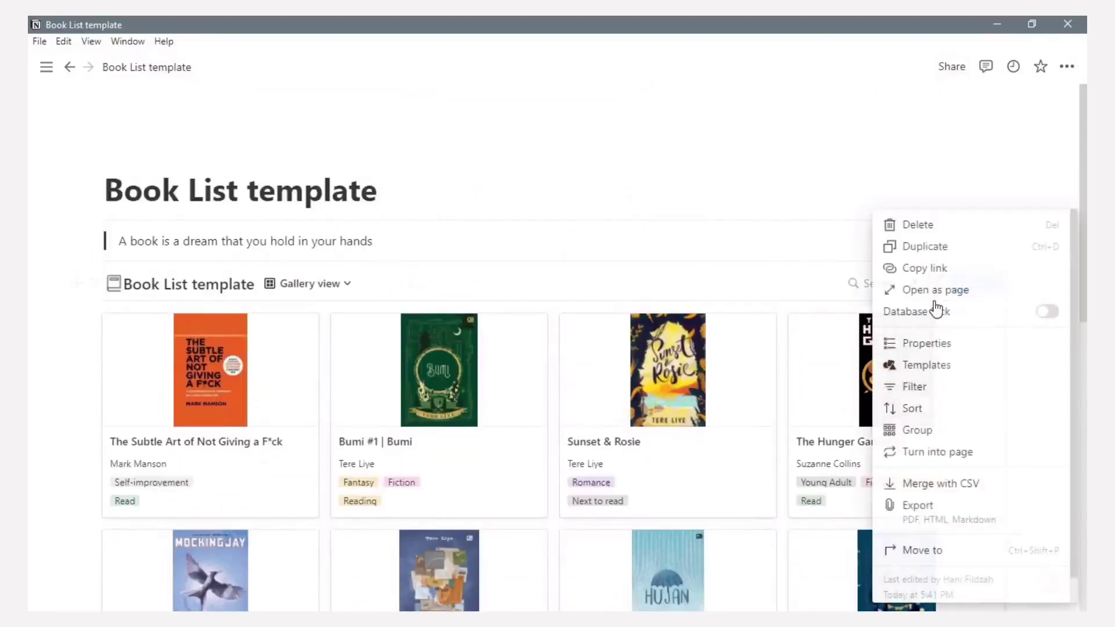
left_click(925, 409)
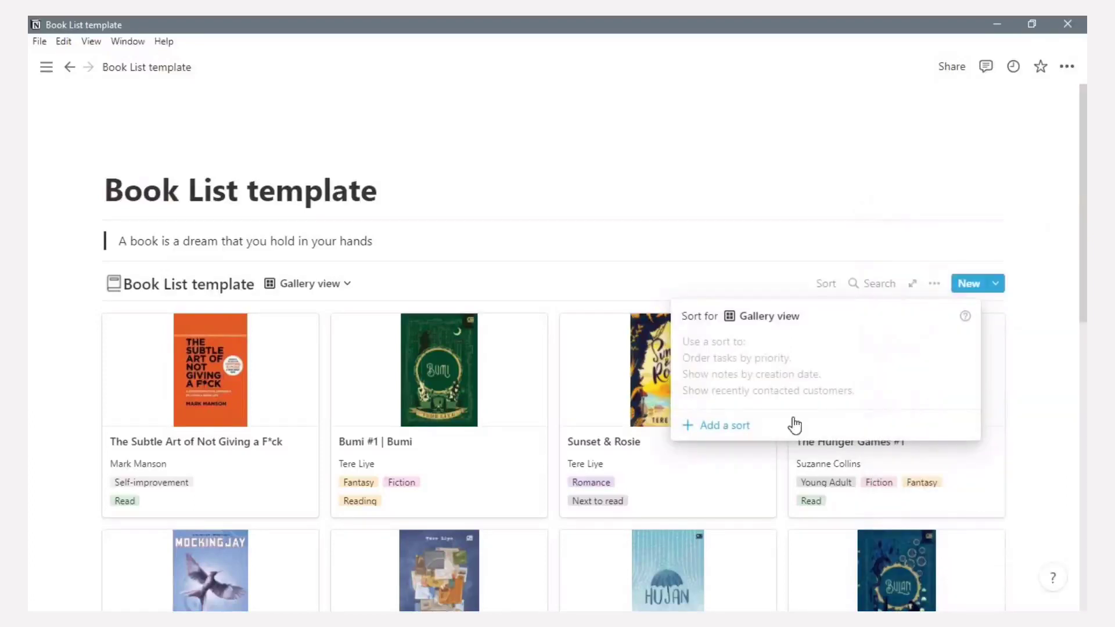
left_click(736, 427)
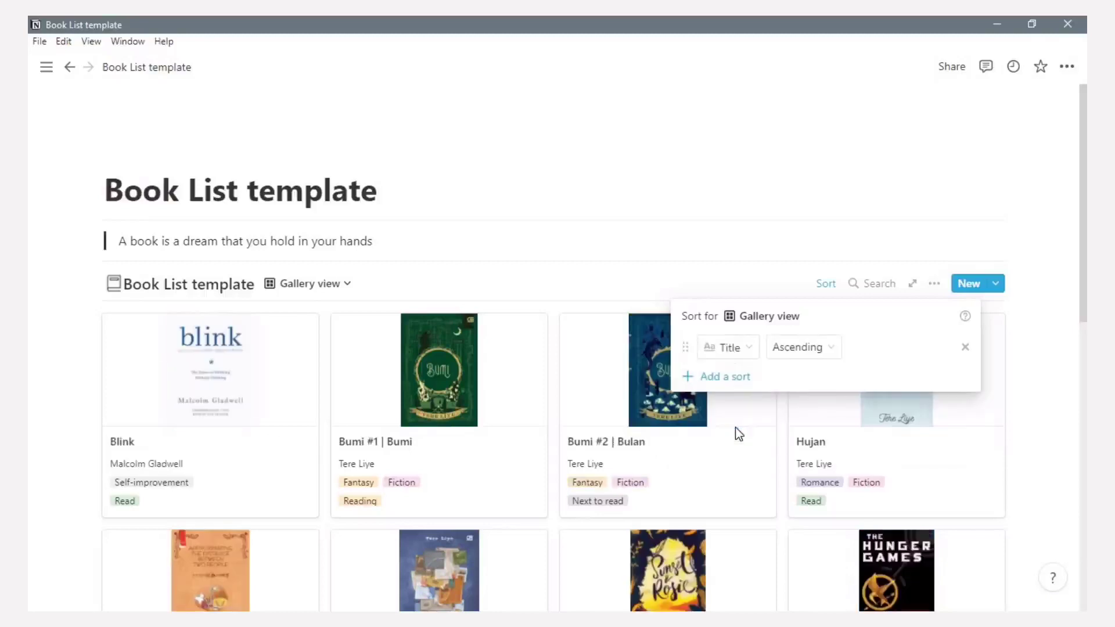
left_click(750, 351)
left_click(709, 374)
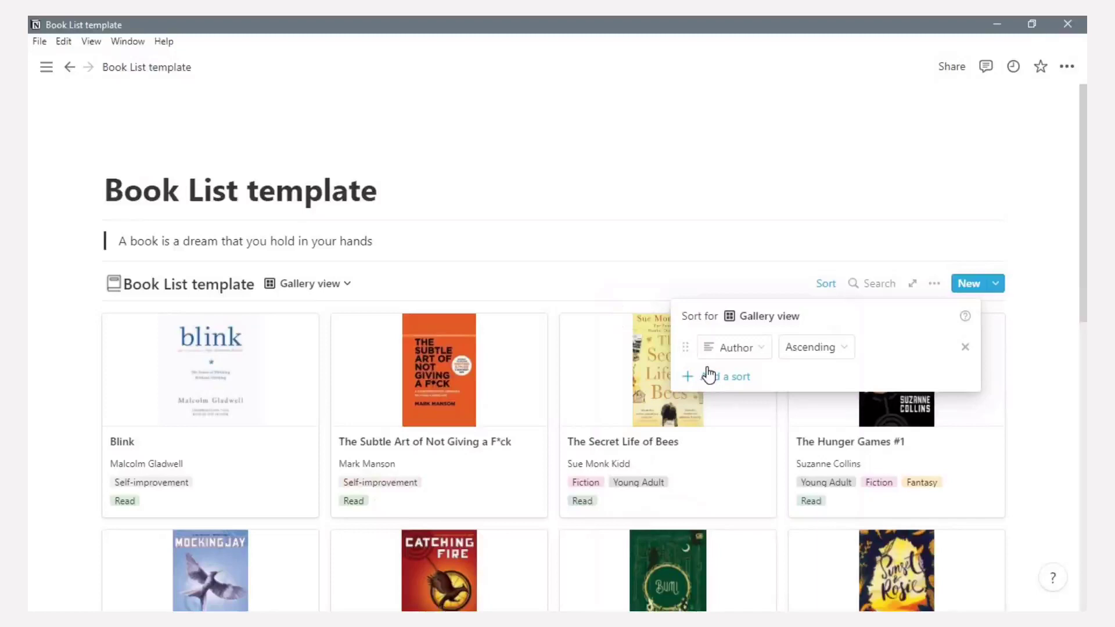
left_click(829, 351)
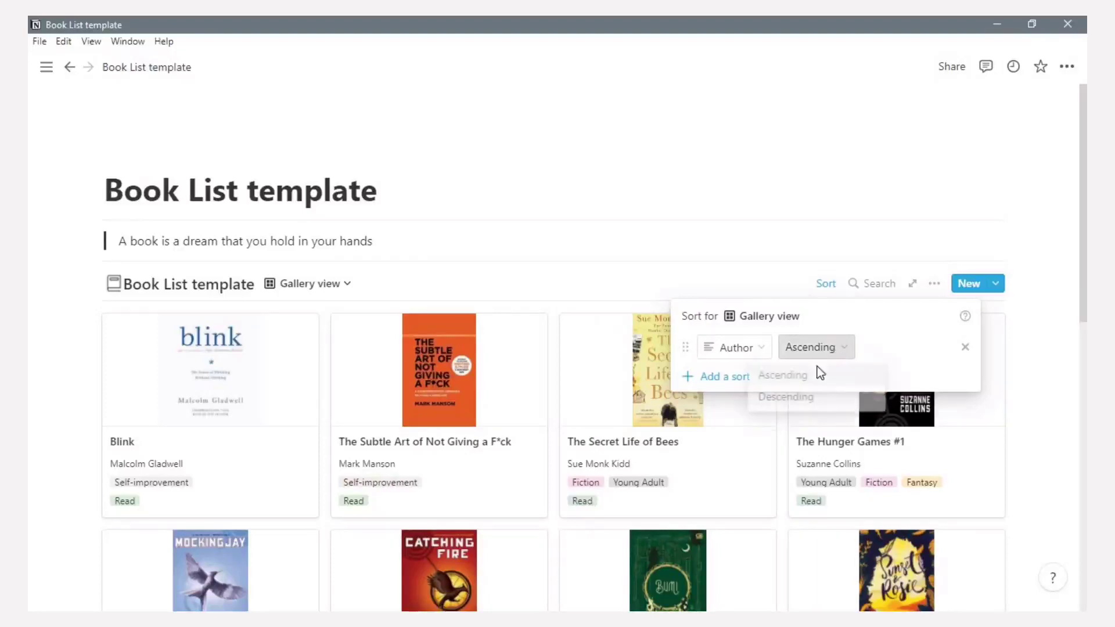
left_click(799, 398)
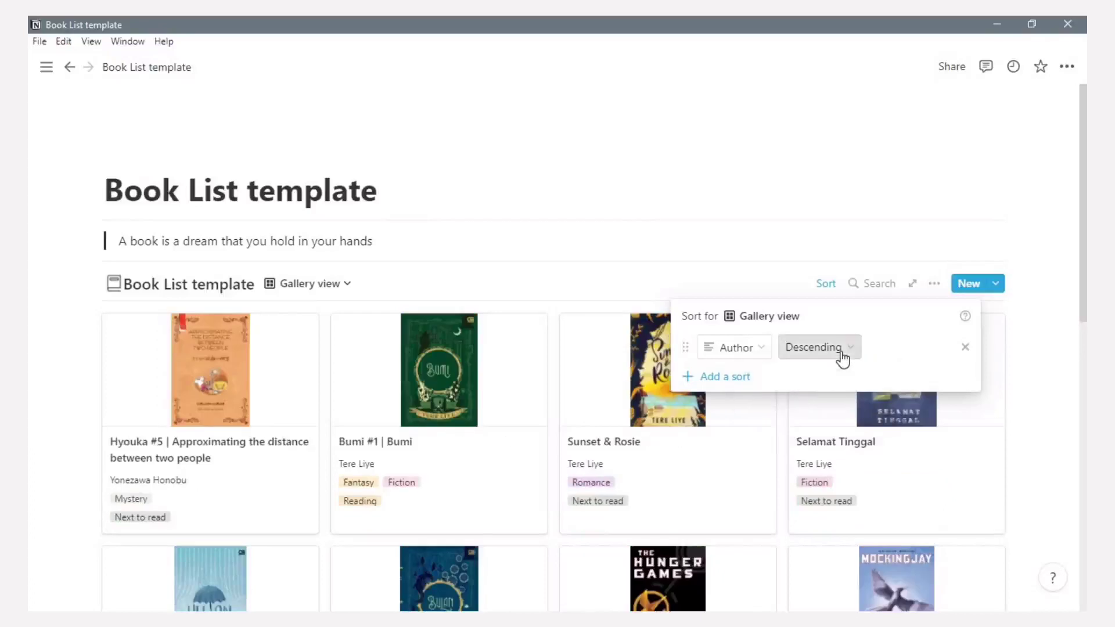
left_click(840, 351)
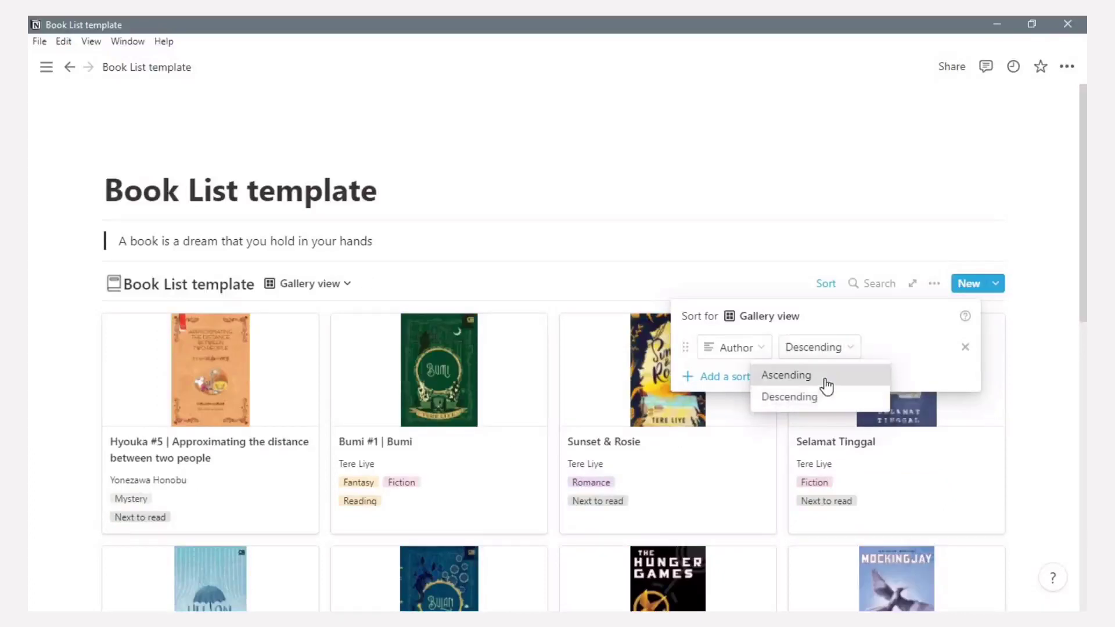
left_click(825, 383)
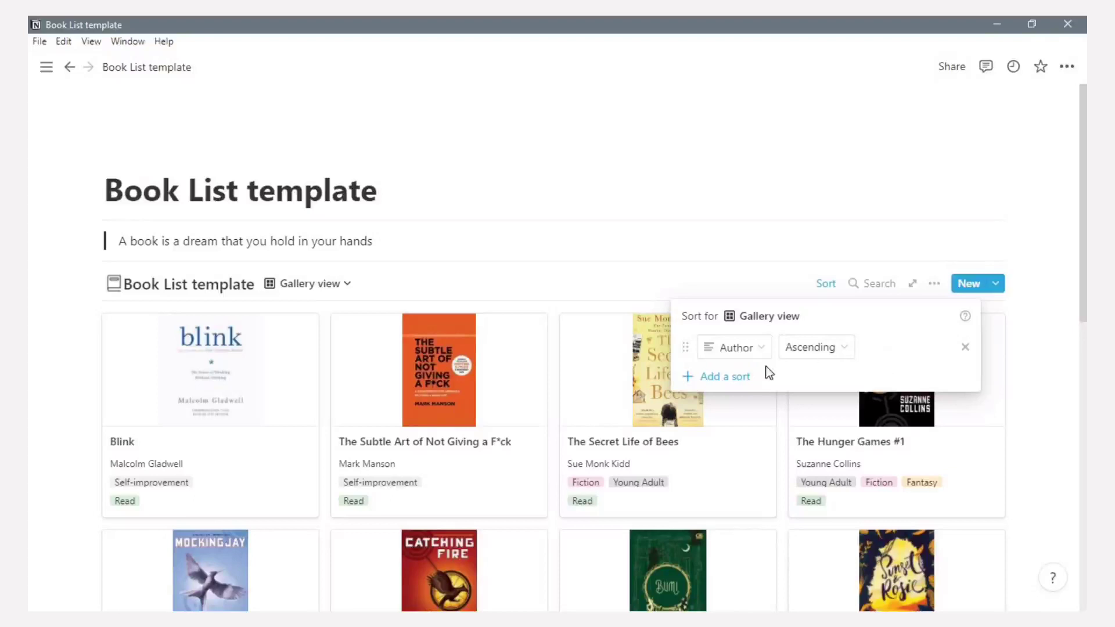
- Add a second ascending sort by Title and review the reordered cards
left_click(737, 379)
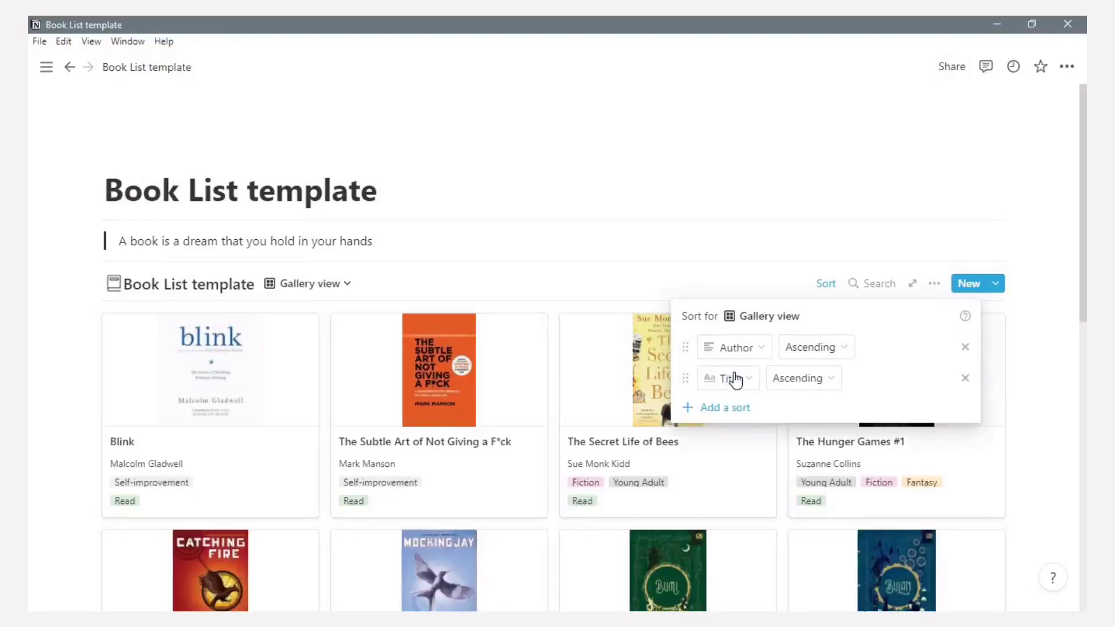
left_click(816, 382)
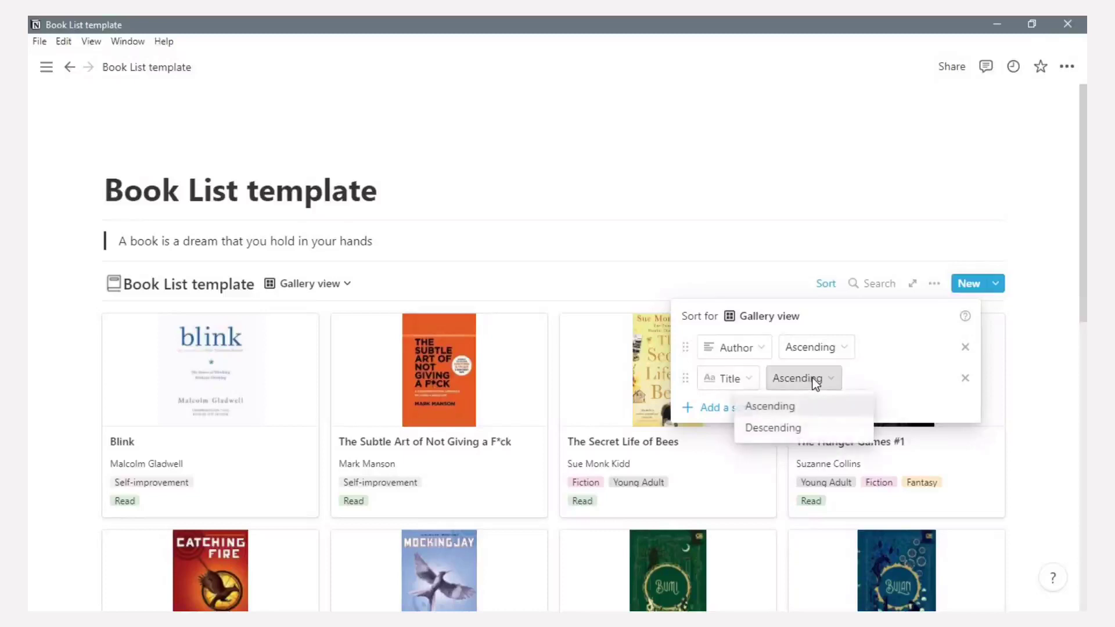
left_click(821, 409)
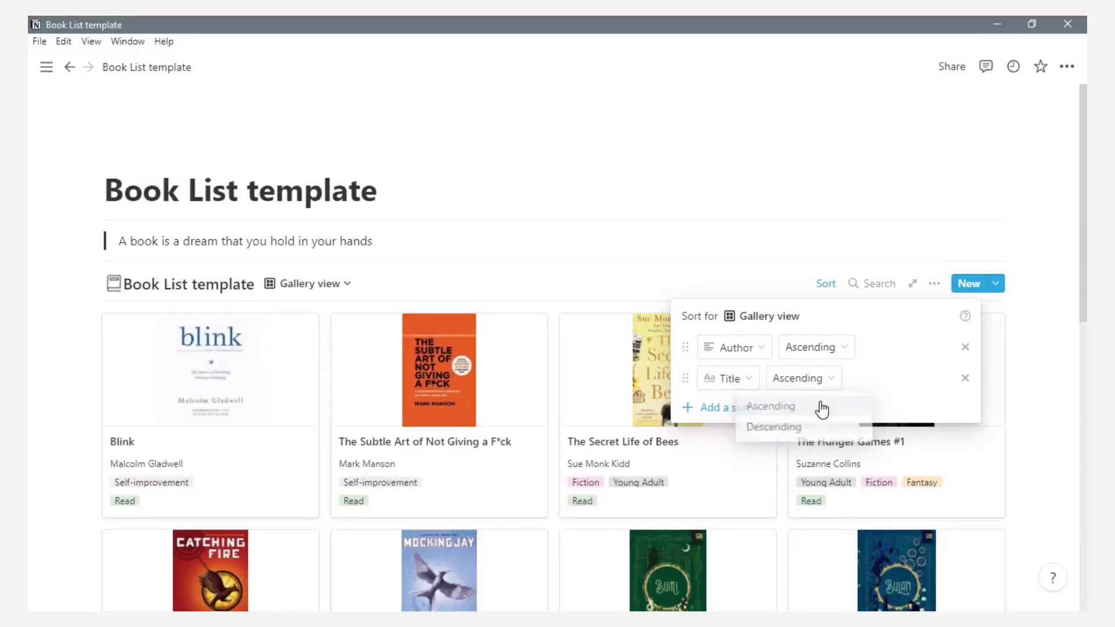
left_click(1040, 360)
scroll(1041, 360, "down", 3)
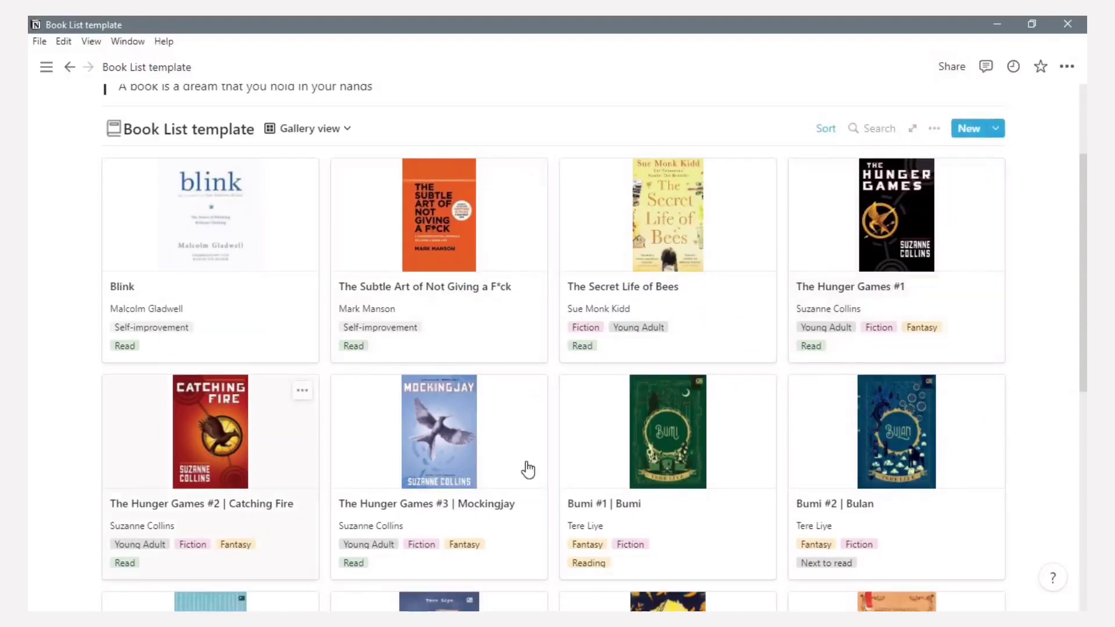
scroll(589, 413, "down", 3)
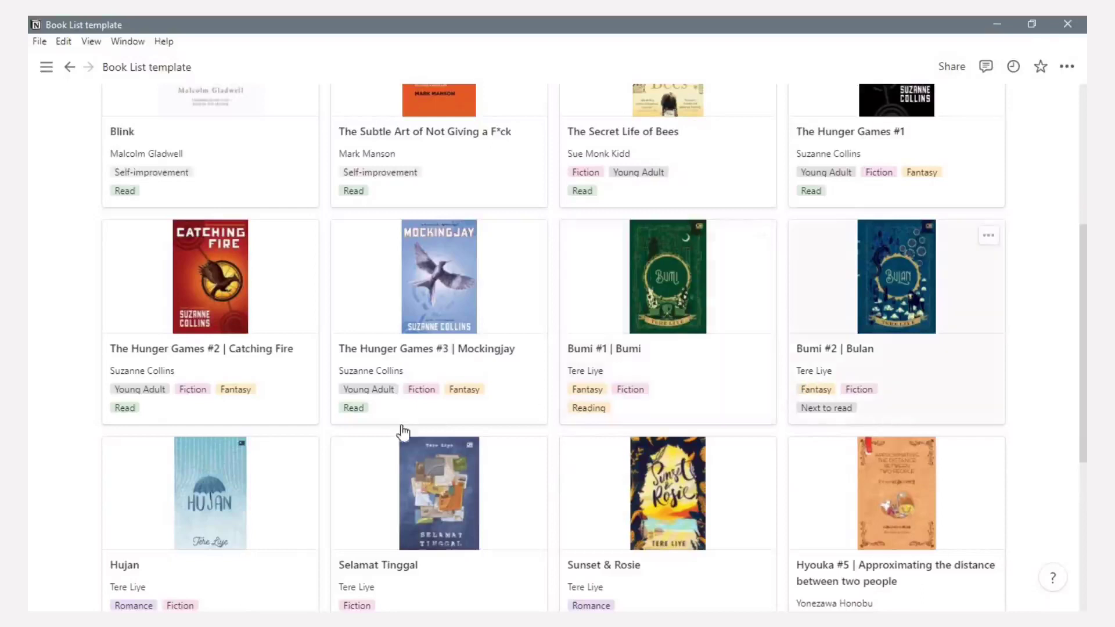
scroll(150, 467, "down", 3)
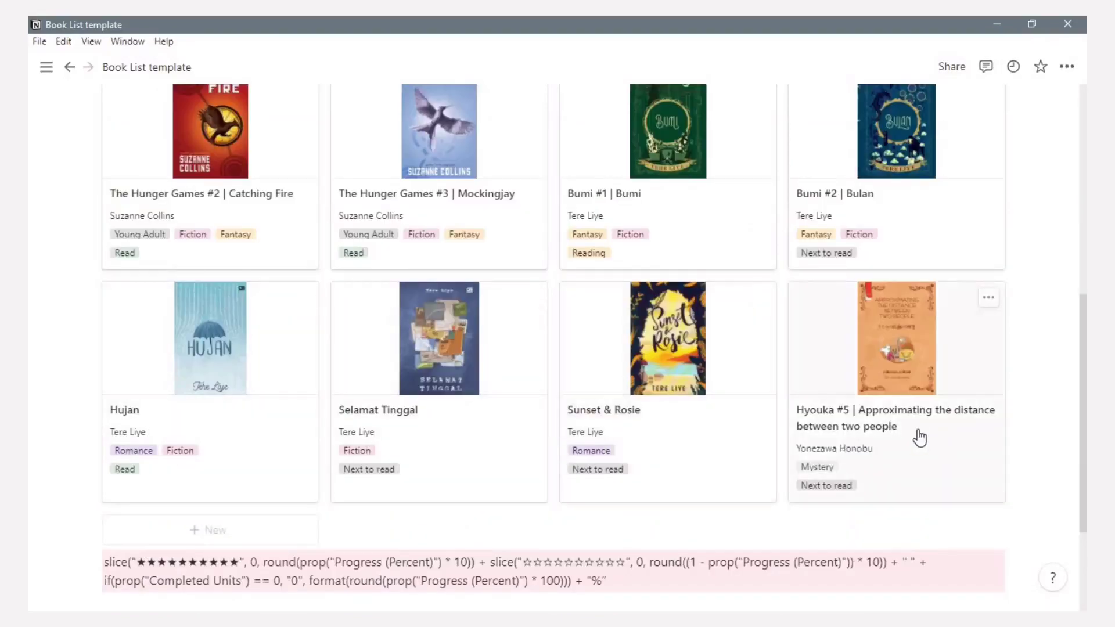
scroll(912, 438, "up", 9)
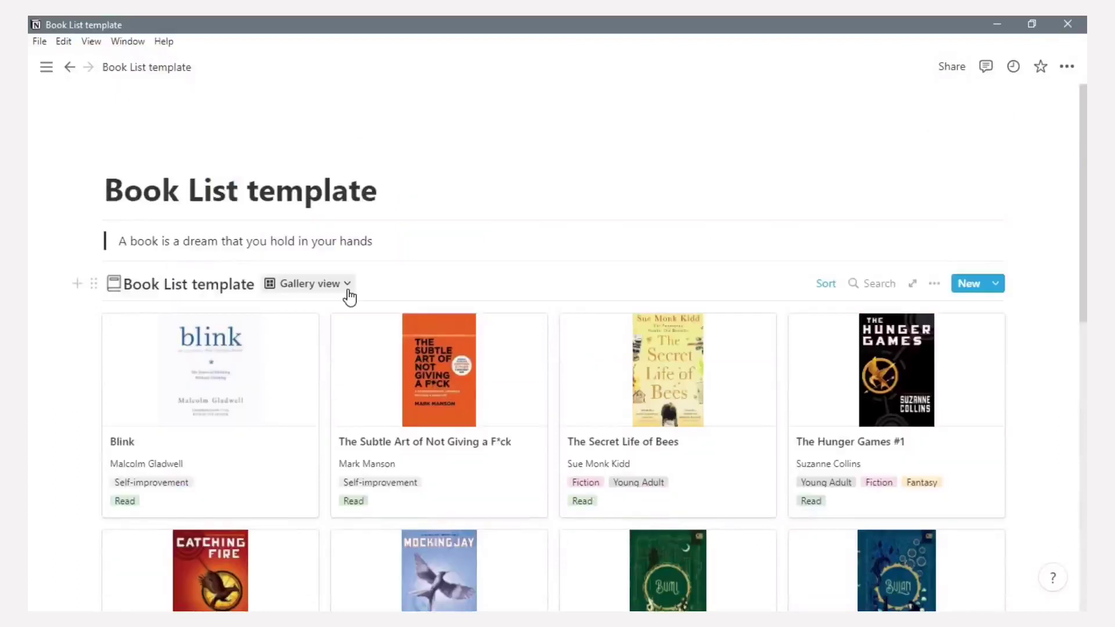
- Create a new database view named Read
left_click(348, 285)
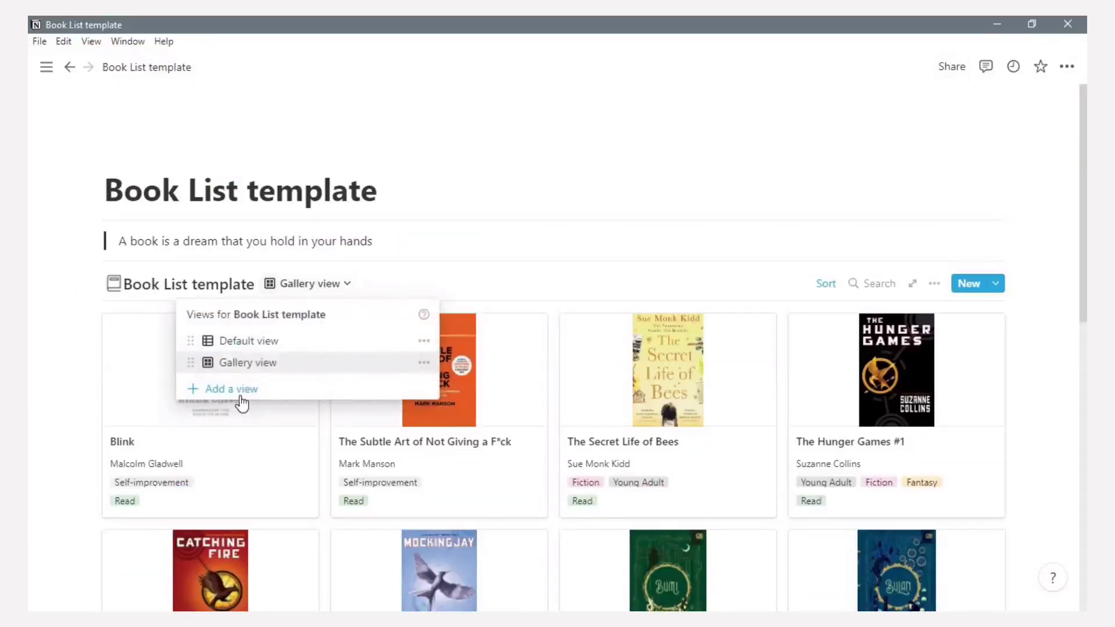
left_click(243, 392)
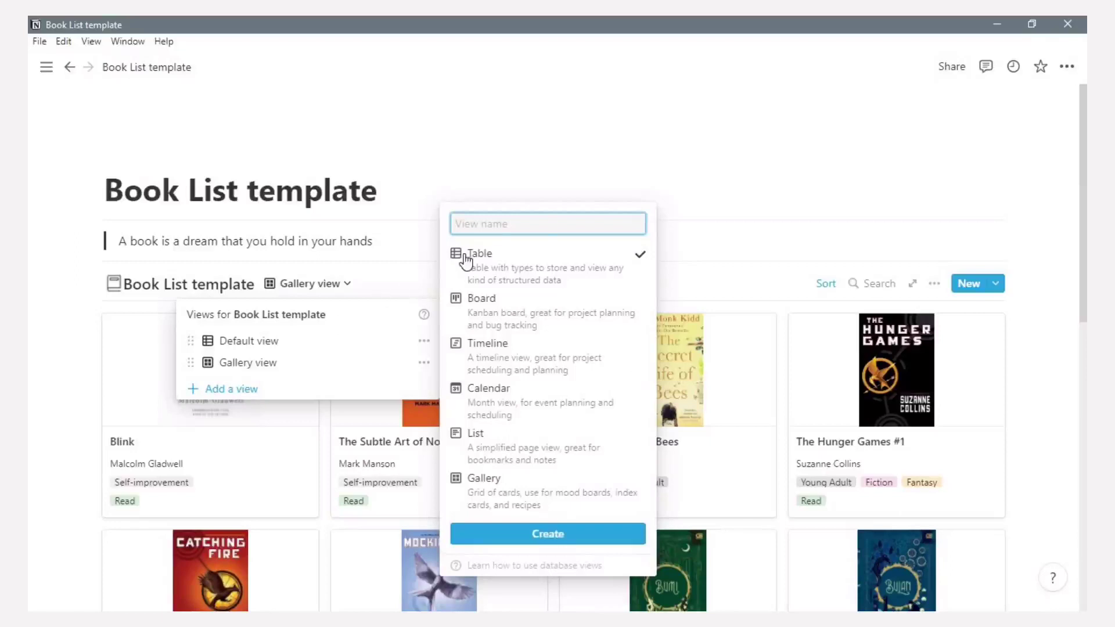
type("Read")
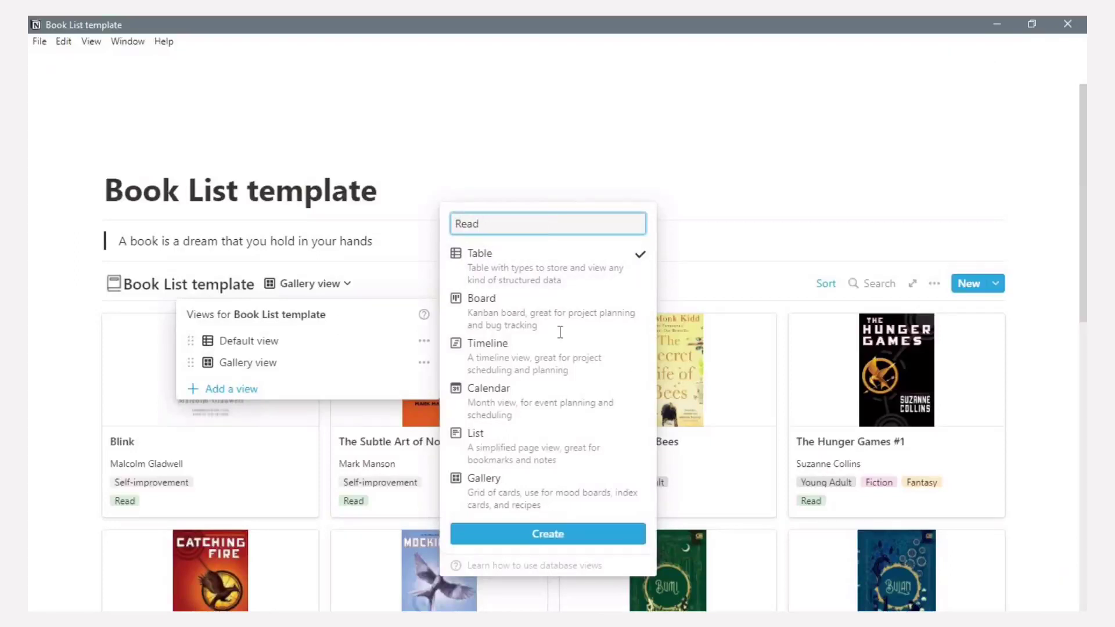
left_click(604, 538)
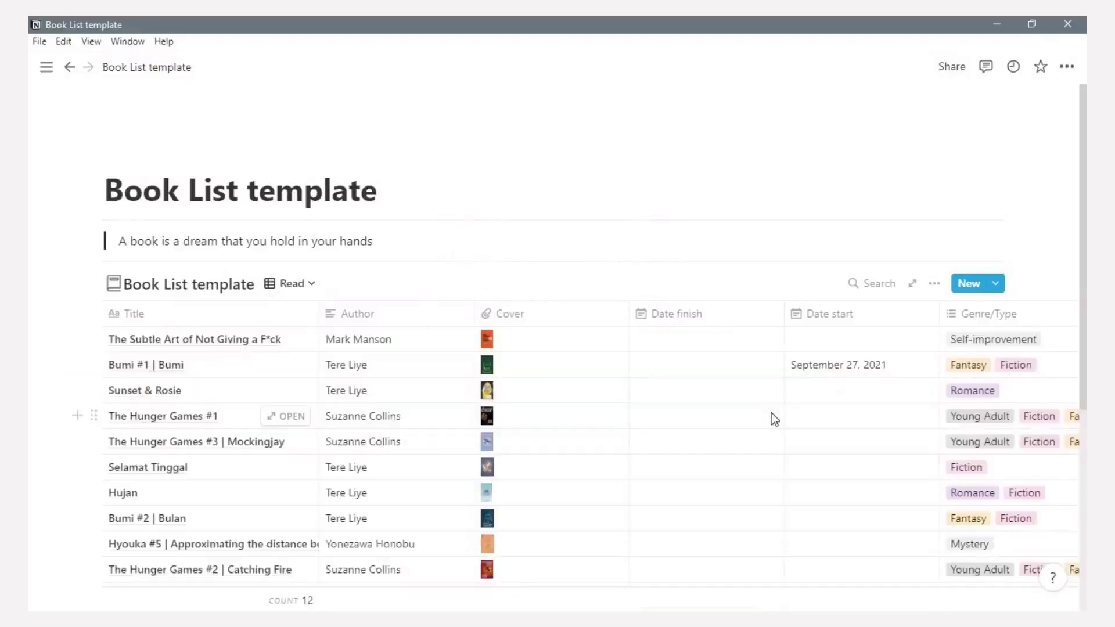
- Switch the Read view's layout to Gallery
left_click(295, 284)
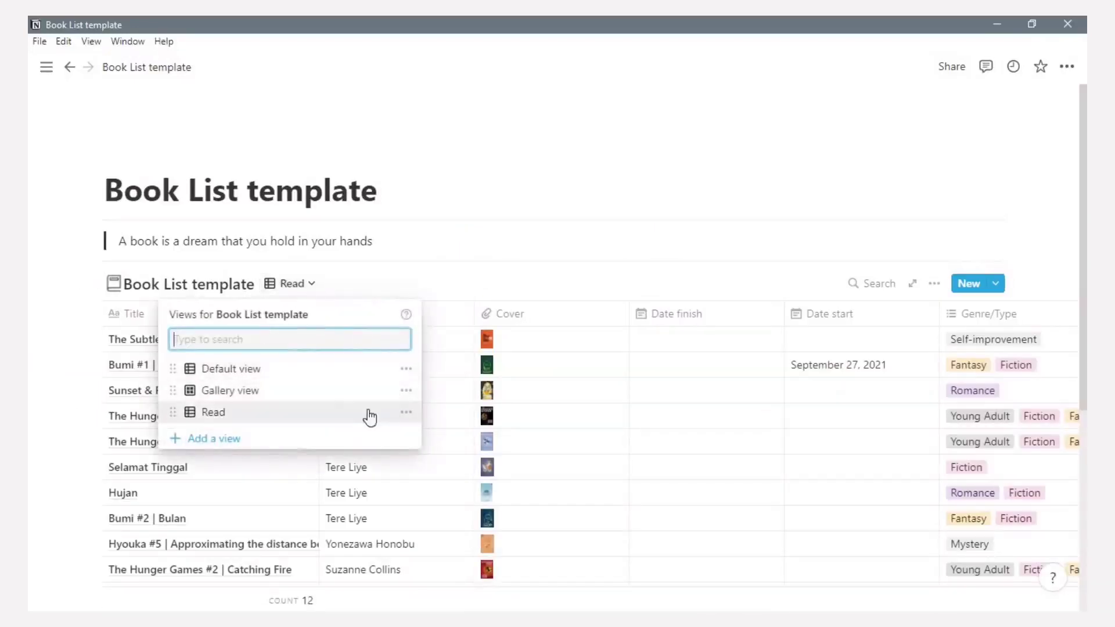
left_click(407, 413)
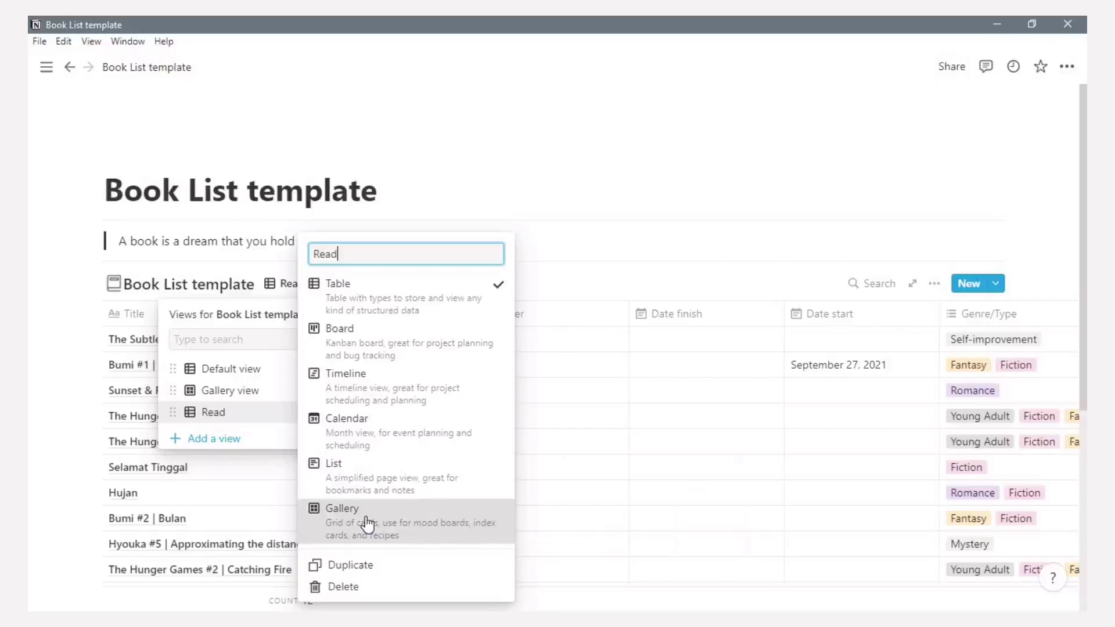
left_click(365, 520)
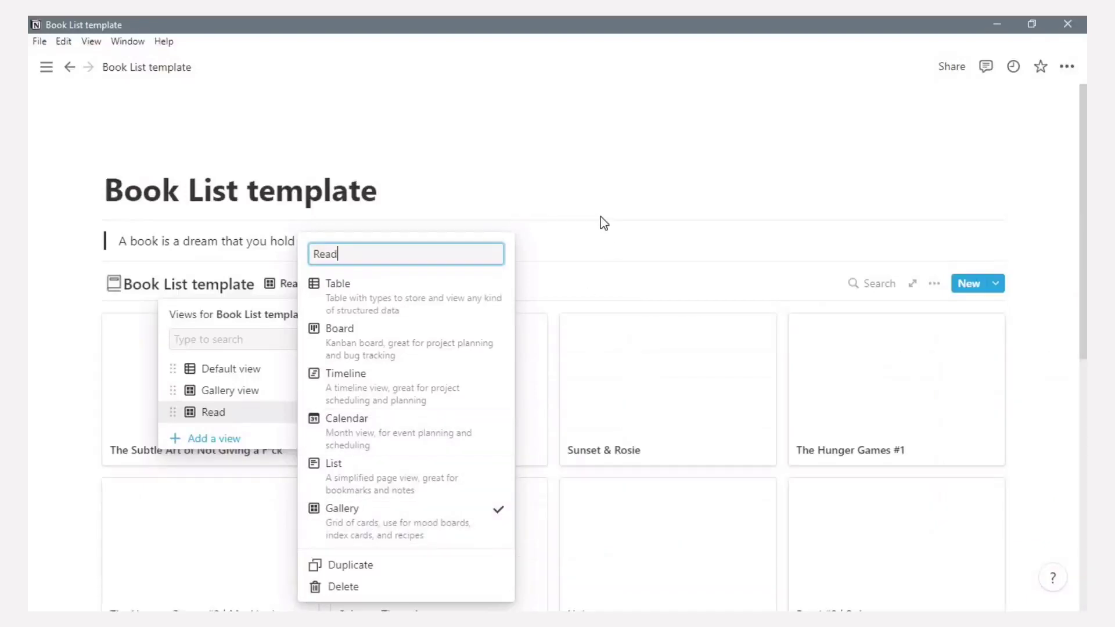
key("Escape")
- Set the Read cards' preview to Cover with Fit image on
left_click(935, 288)
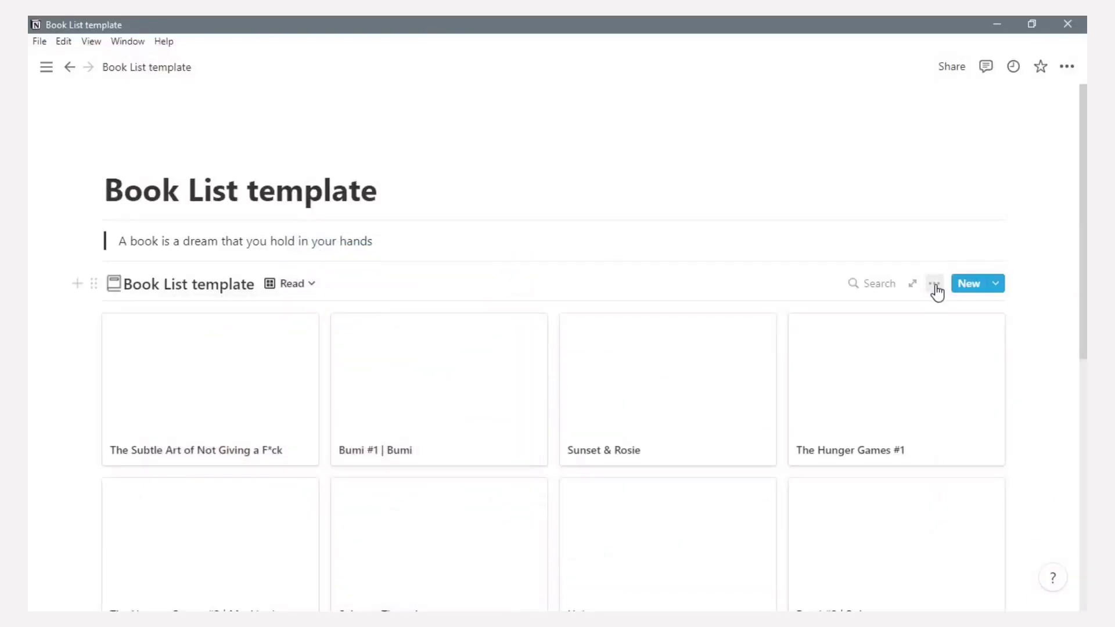
left_click(934, 286)
left_click(945, 348)
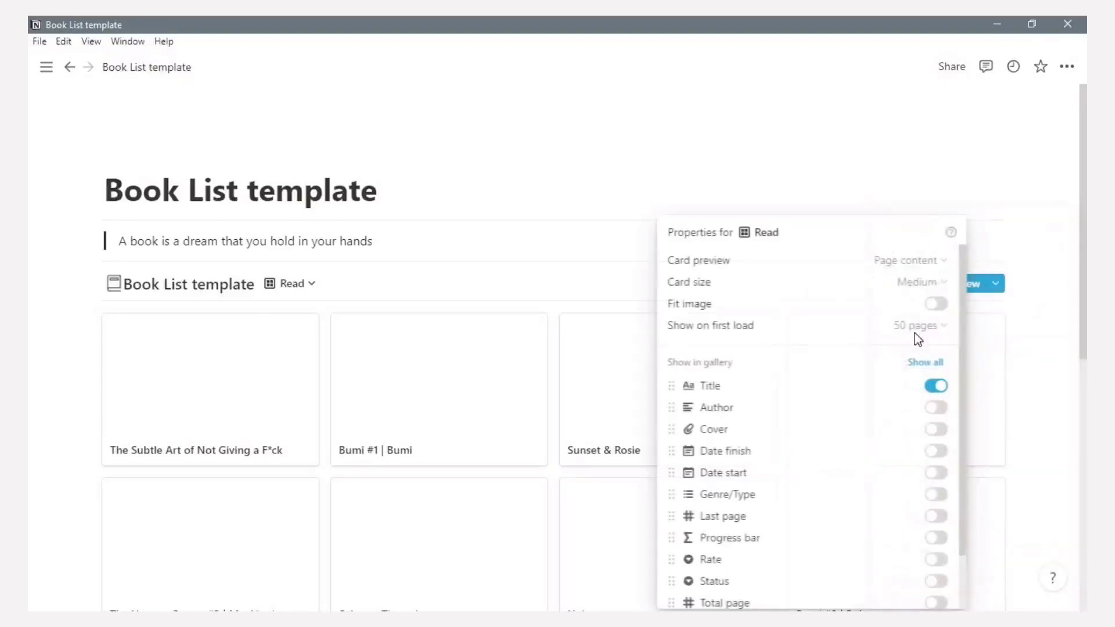
left_click(908, 263)
left_click(887, 370)
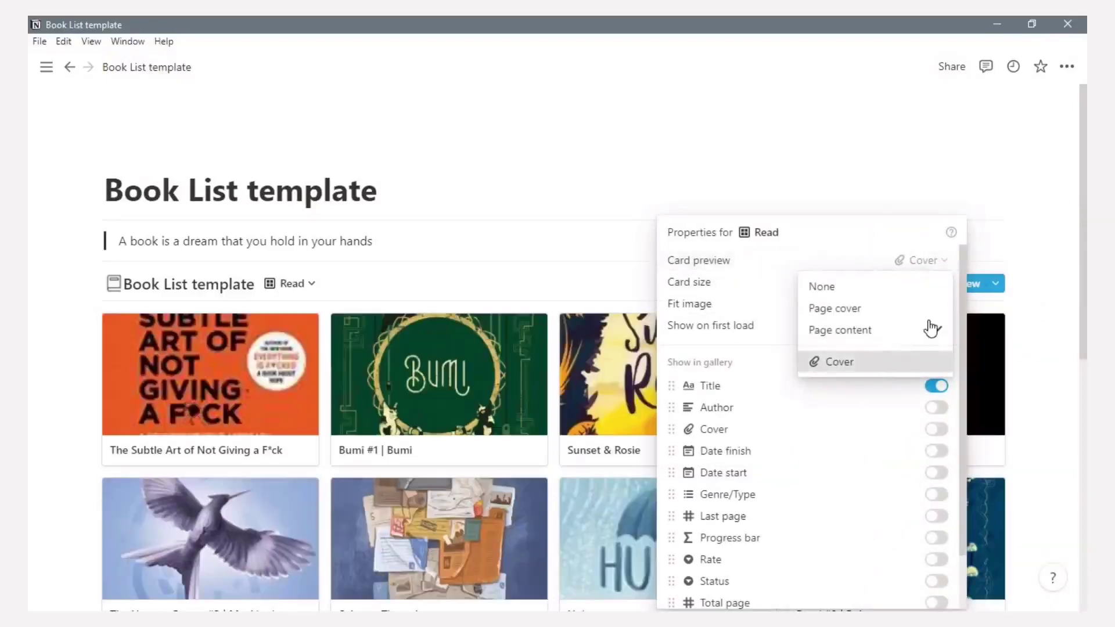
left_click(932, 303)
- Show Author and Rate properties on the Read gallery cards
scroll(929, 315, "down", 1)
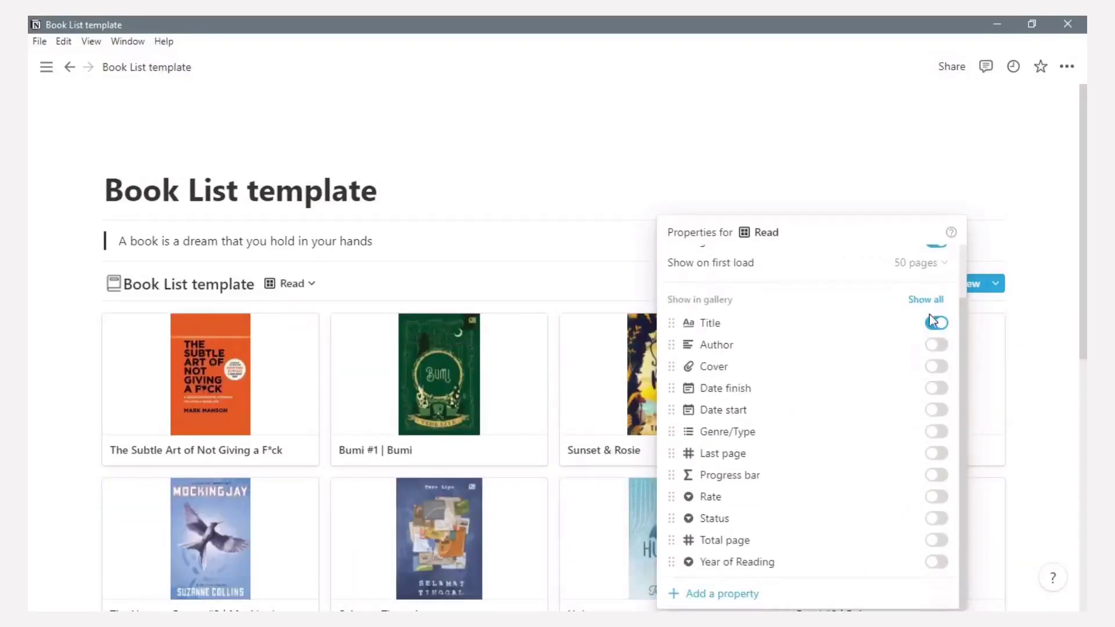
left_click(936, 345)
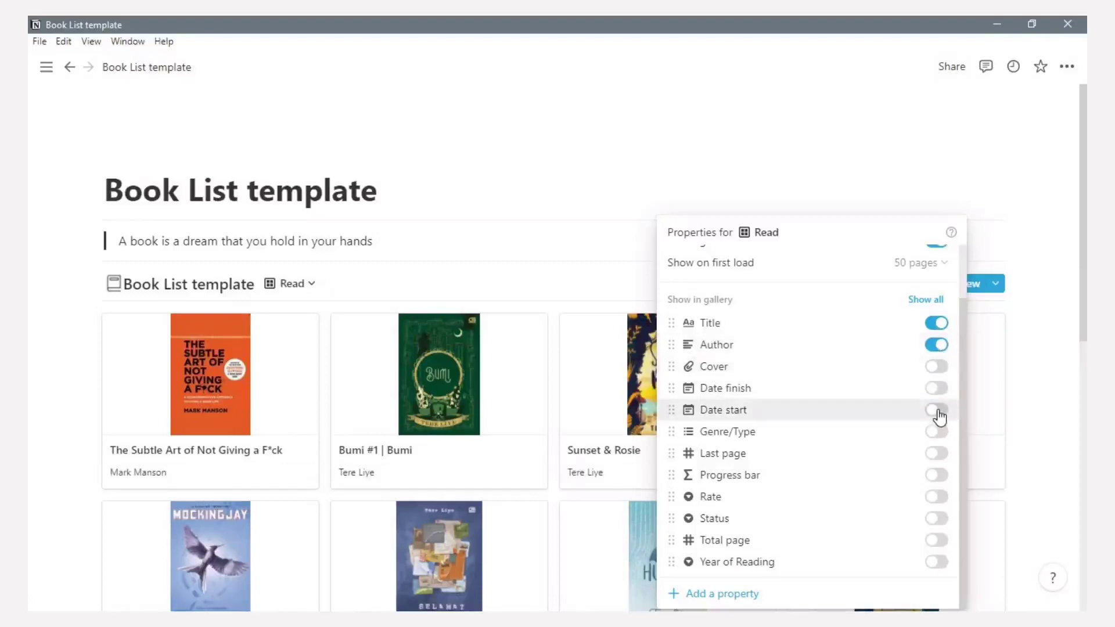
left_click(935, 499)
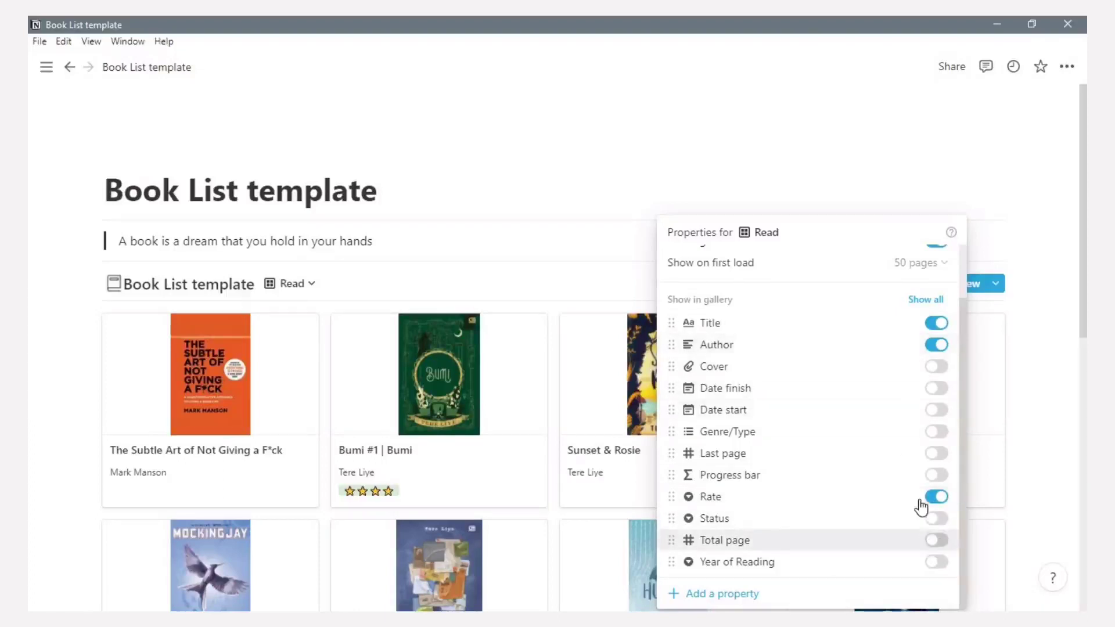
scroll(917, 499, "up", 1)
- Add ascending sorts on Author first and Title second to the Read view
left_click(1058, 289)
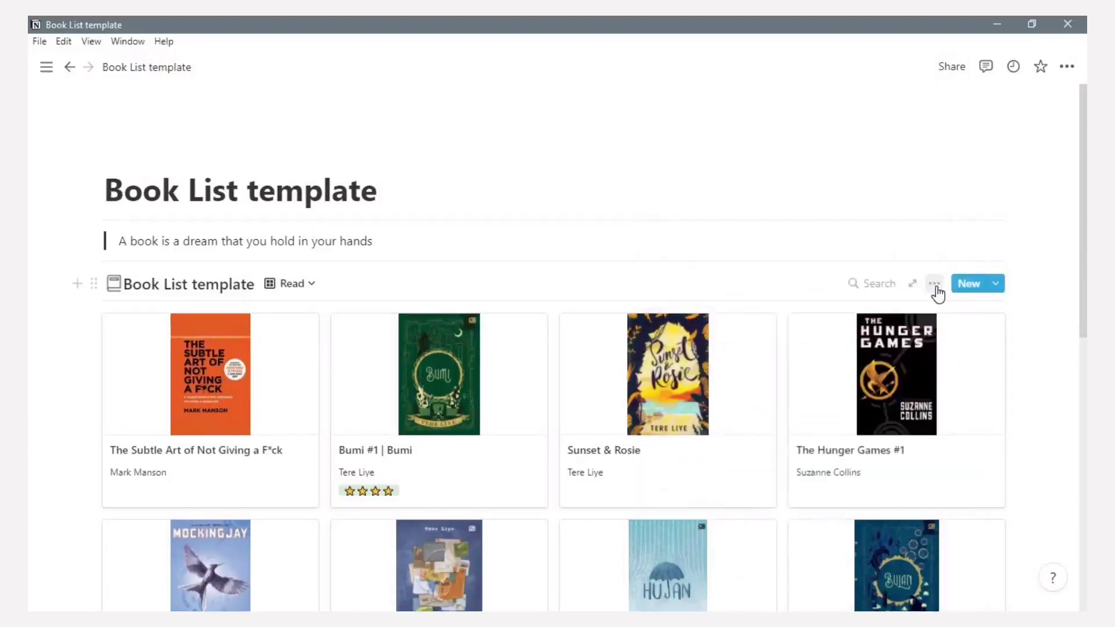
left_click(933, 284)
left_click(914, 410)
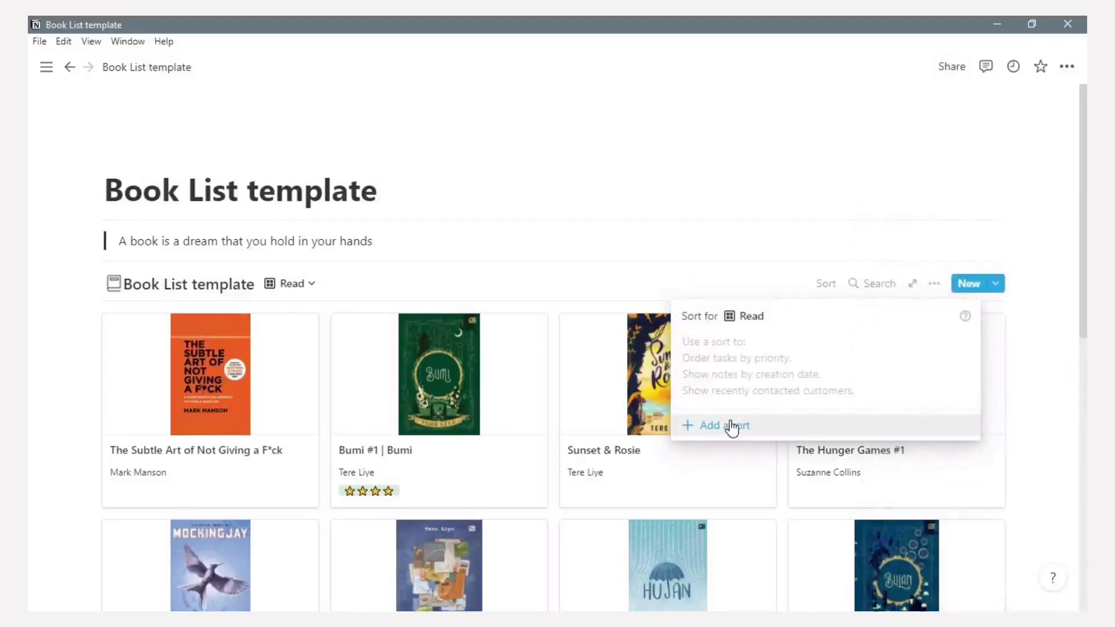
left_click(719, 427)
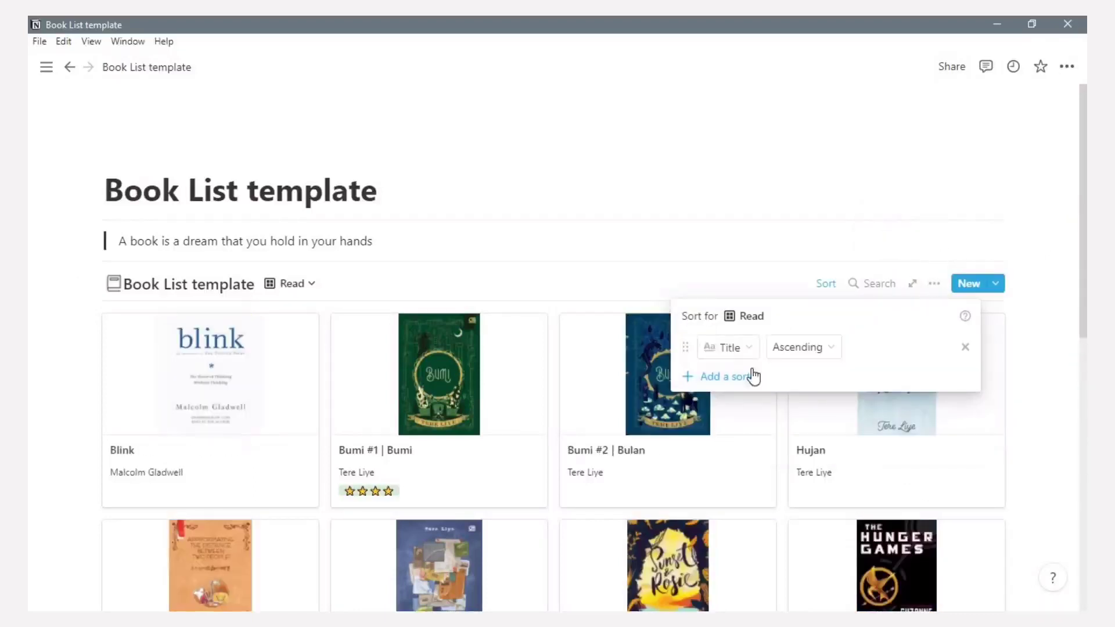
left_click(751, 348)
left_click(833, 364)
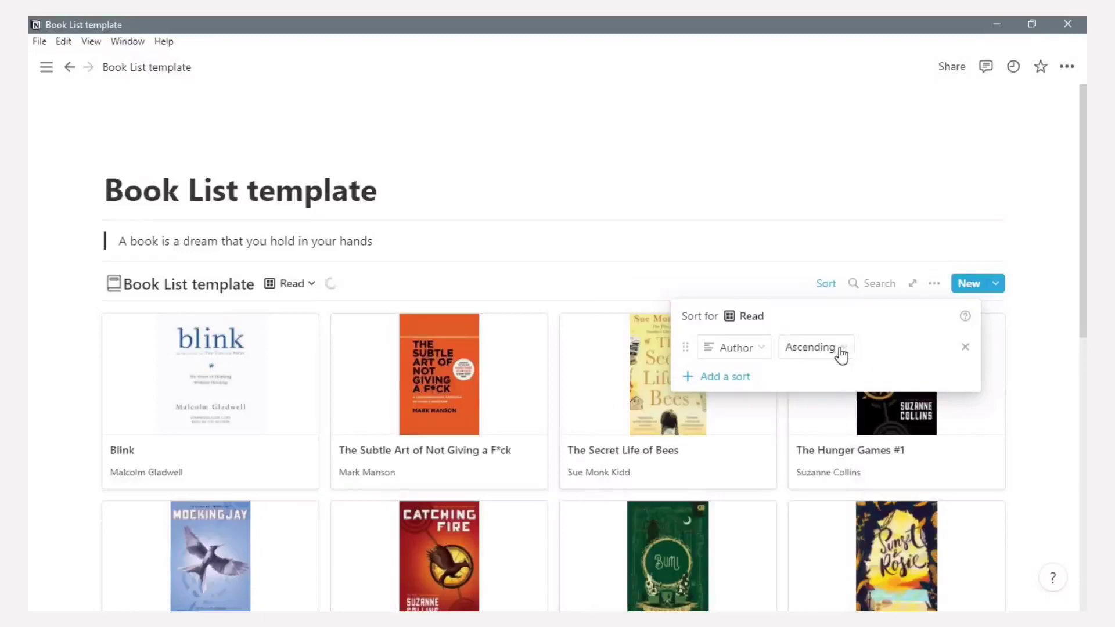
left_click(839, 347)
left_click(889, 347)
left_click(726, 377)
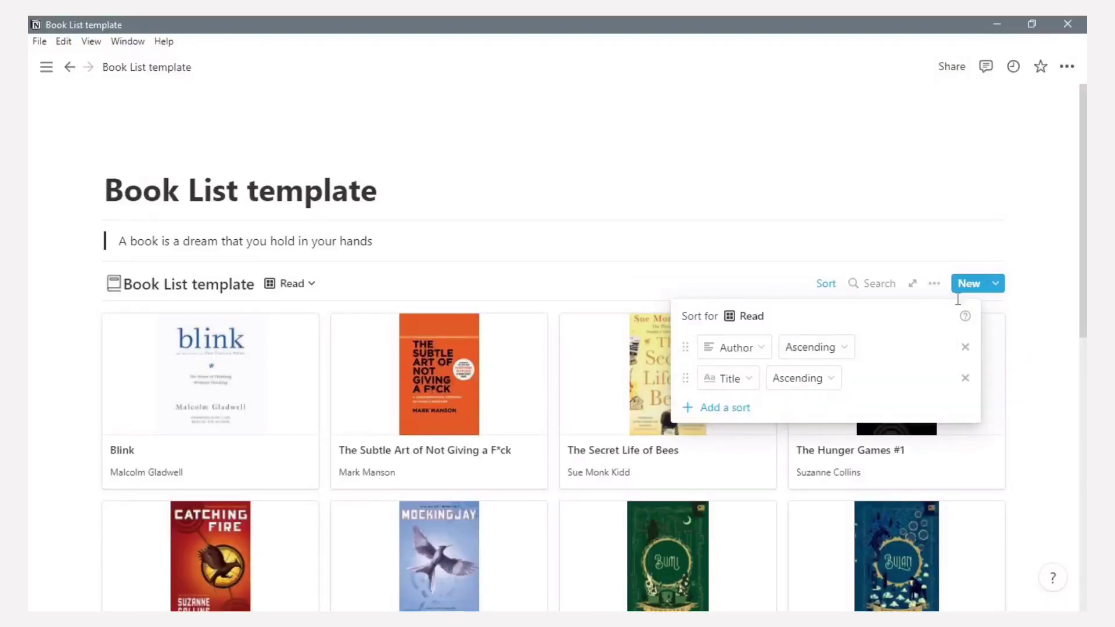
left_click(944, 294)
left_click(934, 285)
- Add a filter to the Read view keeping only books with Status Read
left_click(918, 384)
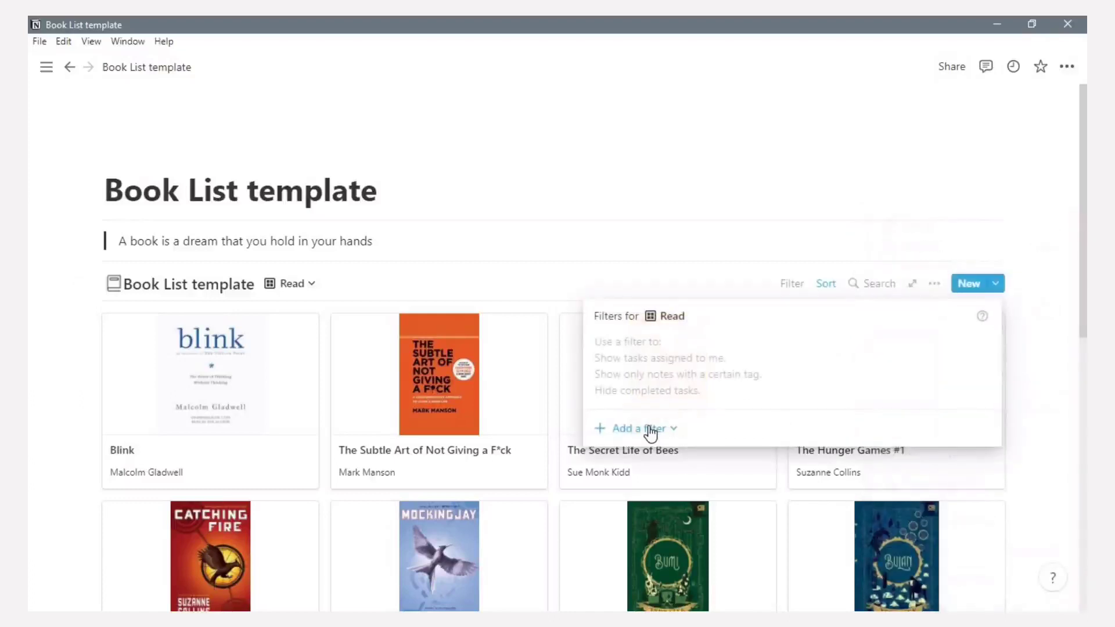
left_click(651, 430)
left_click(650, 456)
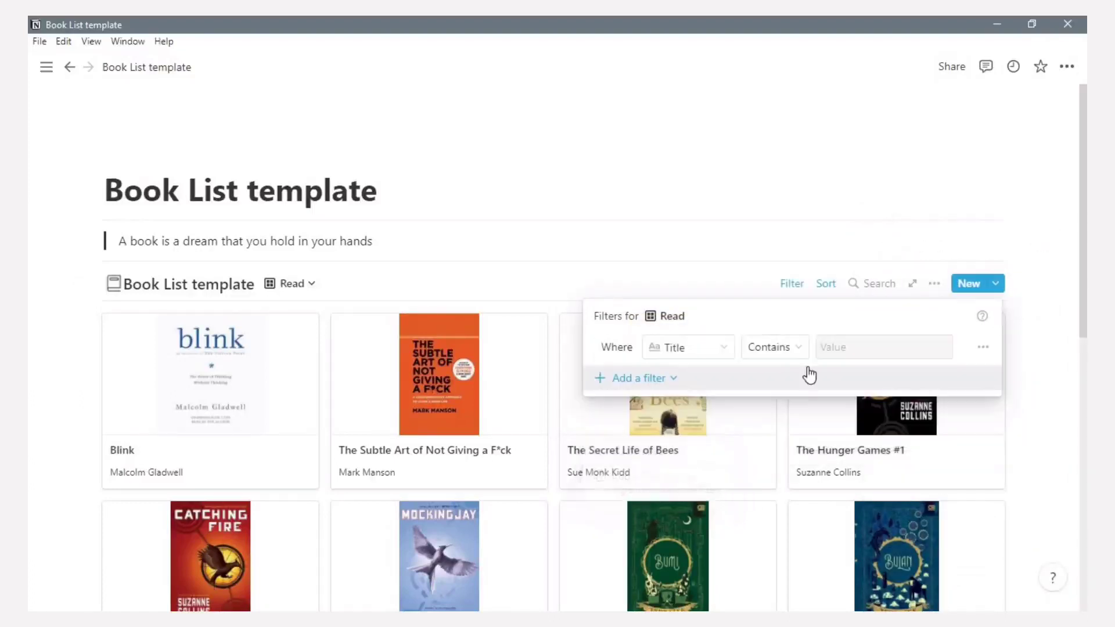
left_click(727, 351)
left_click(622, 541)
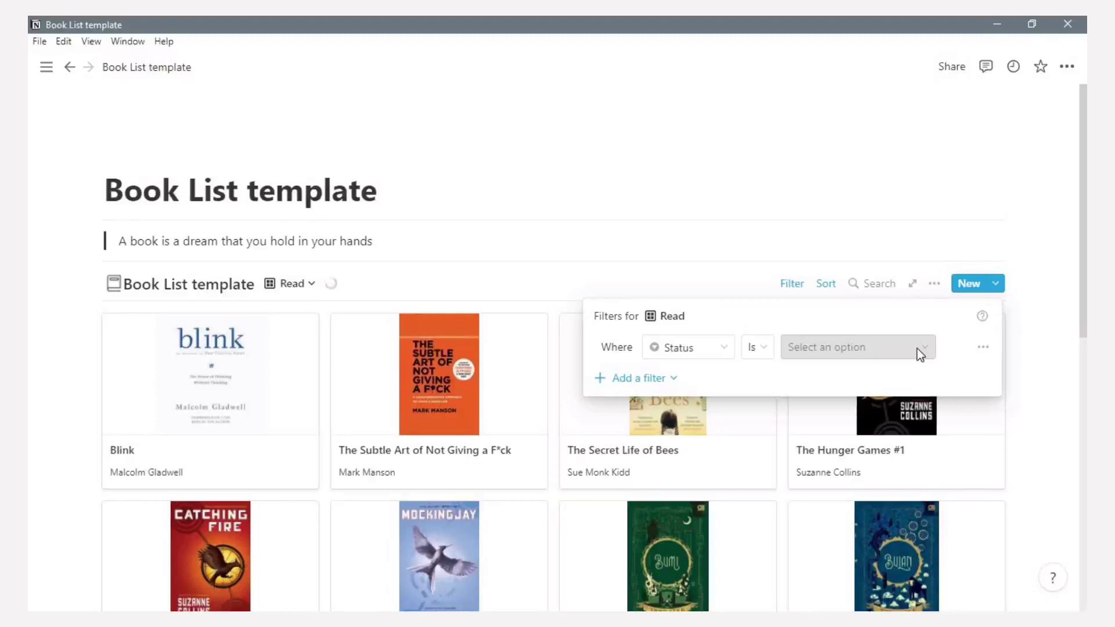
left_click(917, 349)
left_click(801, 455)
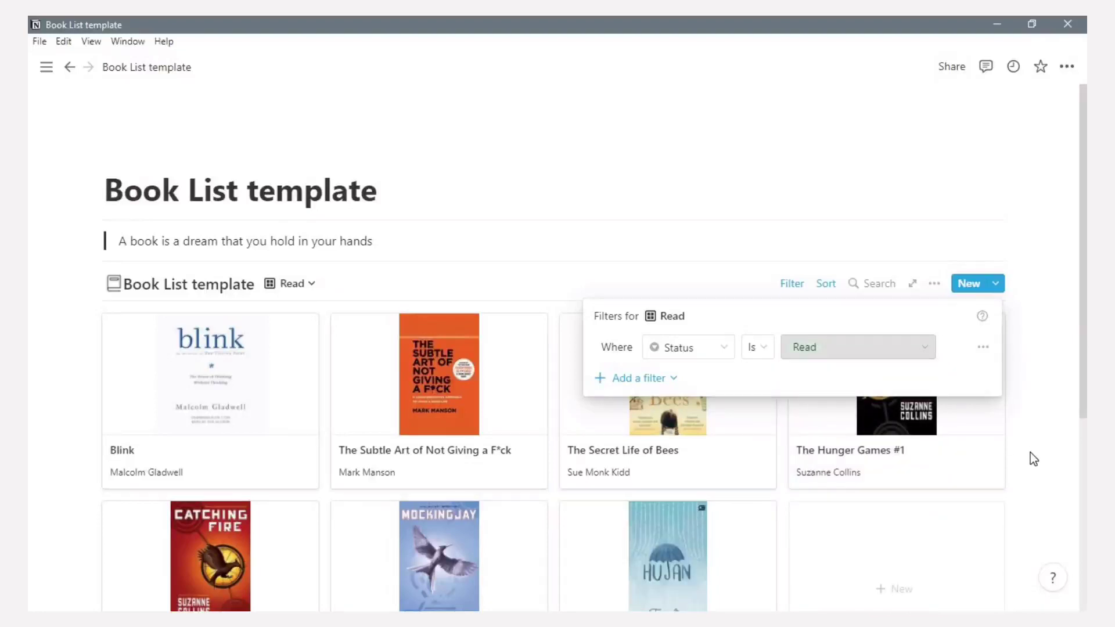
left_click(1031, 453)
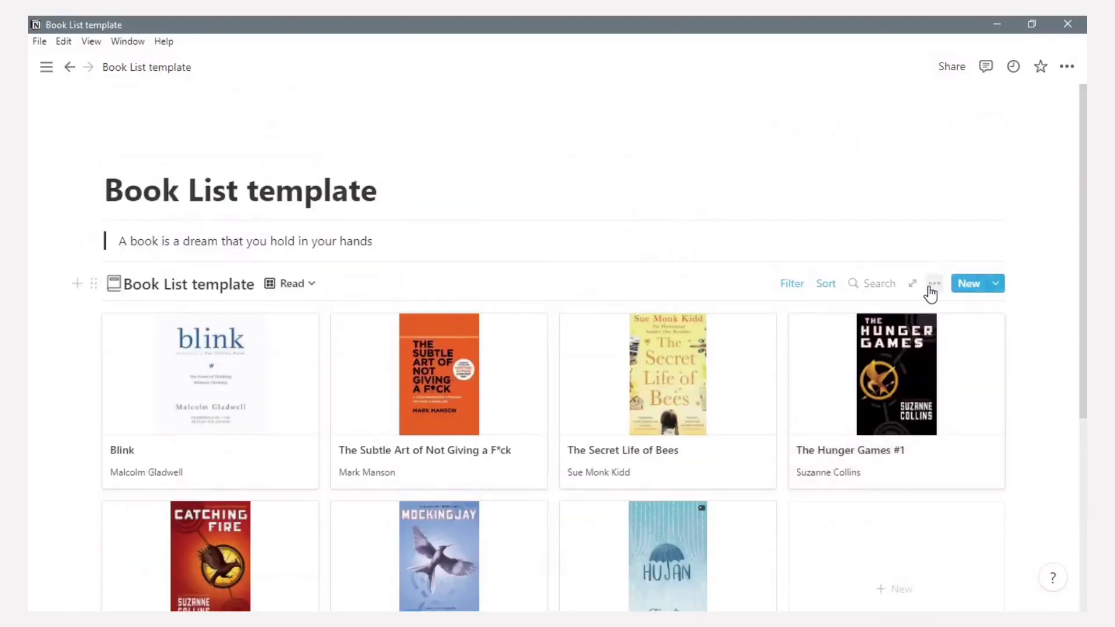
- Give Blink a four-star rating
scroll(931, 295, "down", 3)
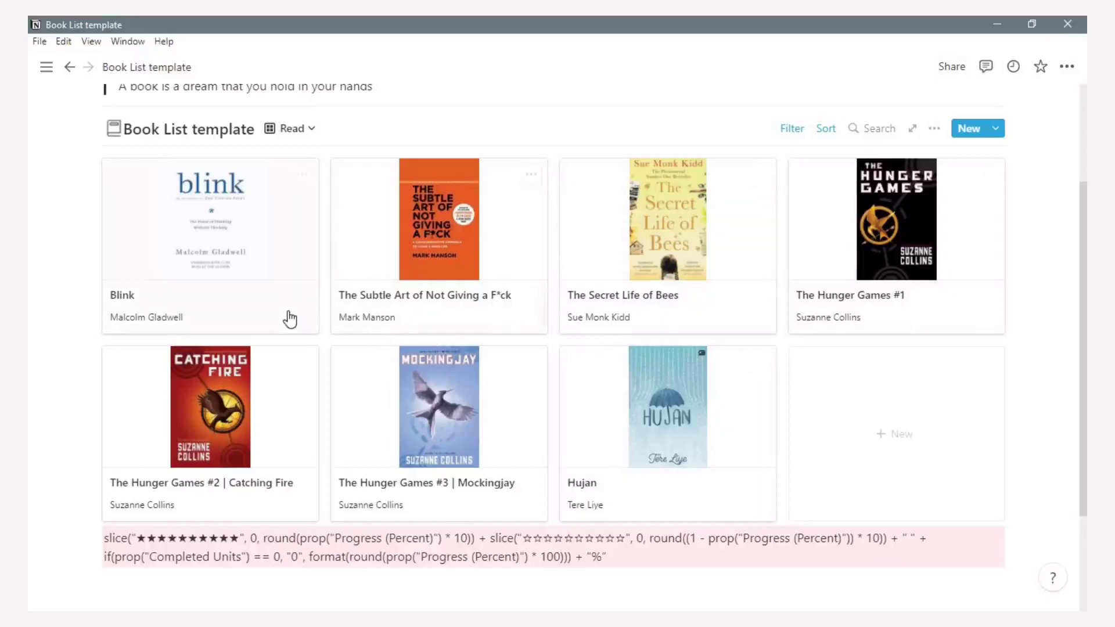
left_click(289, 312)
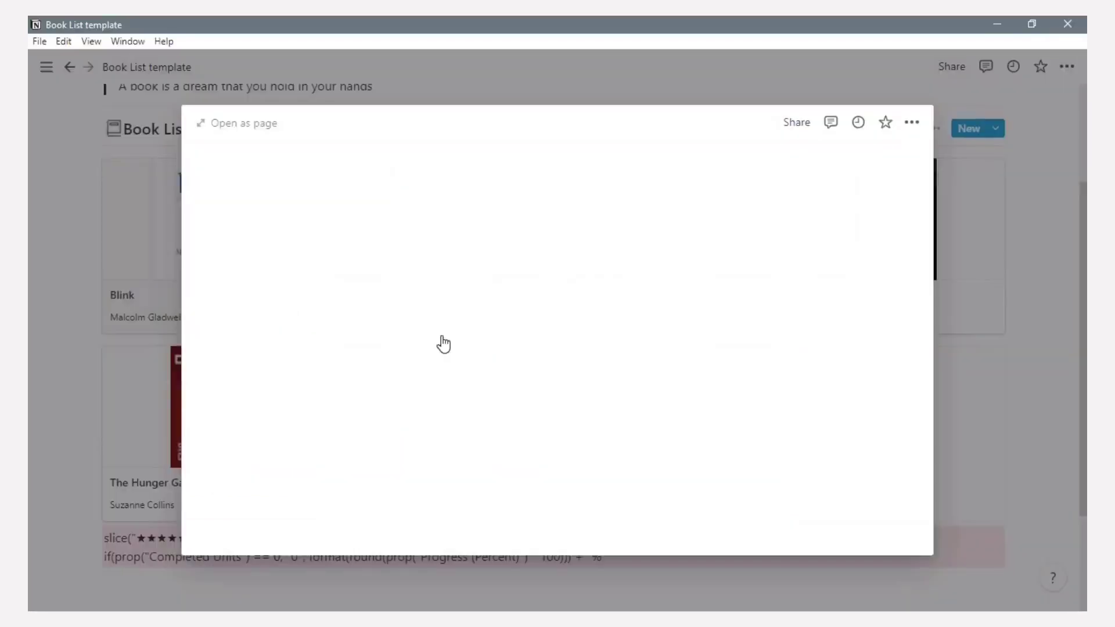
left_click(438, 342)
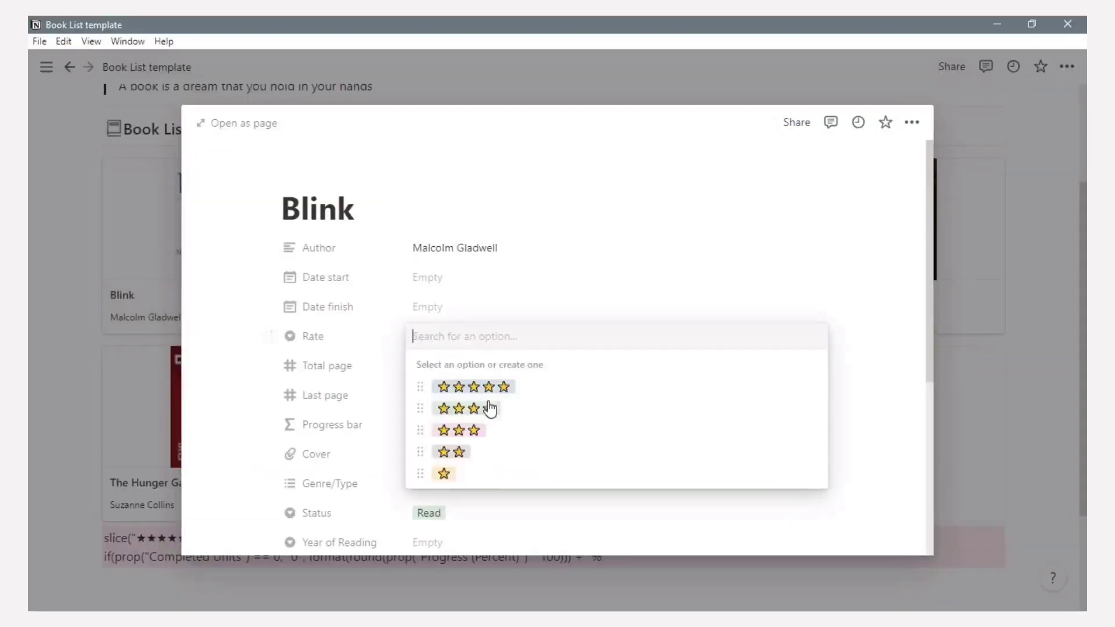
left_click(490, 406)
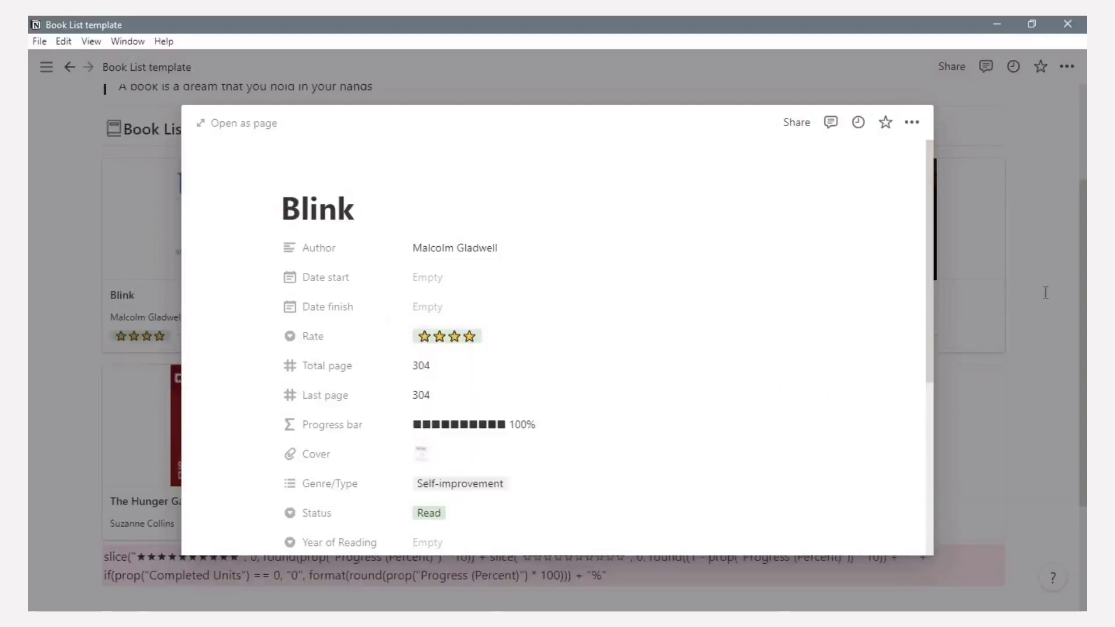
left_click(909, 319)
- Give The Hunger Games #1 a five-star rating
left_click(908, 318)
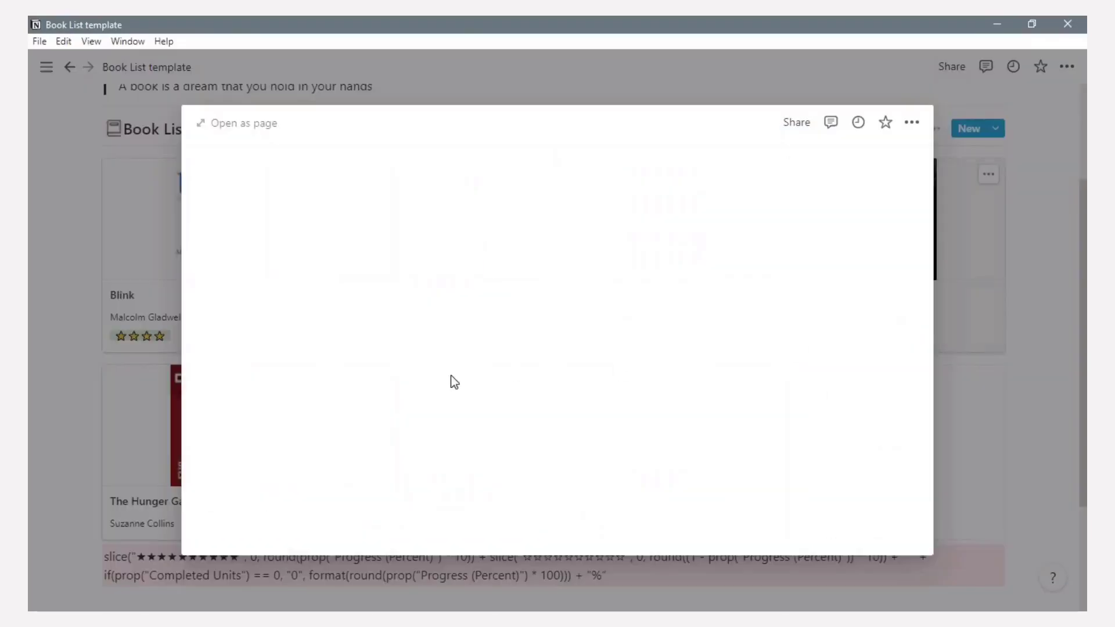
left_click(447, 340)
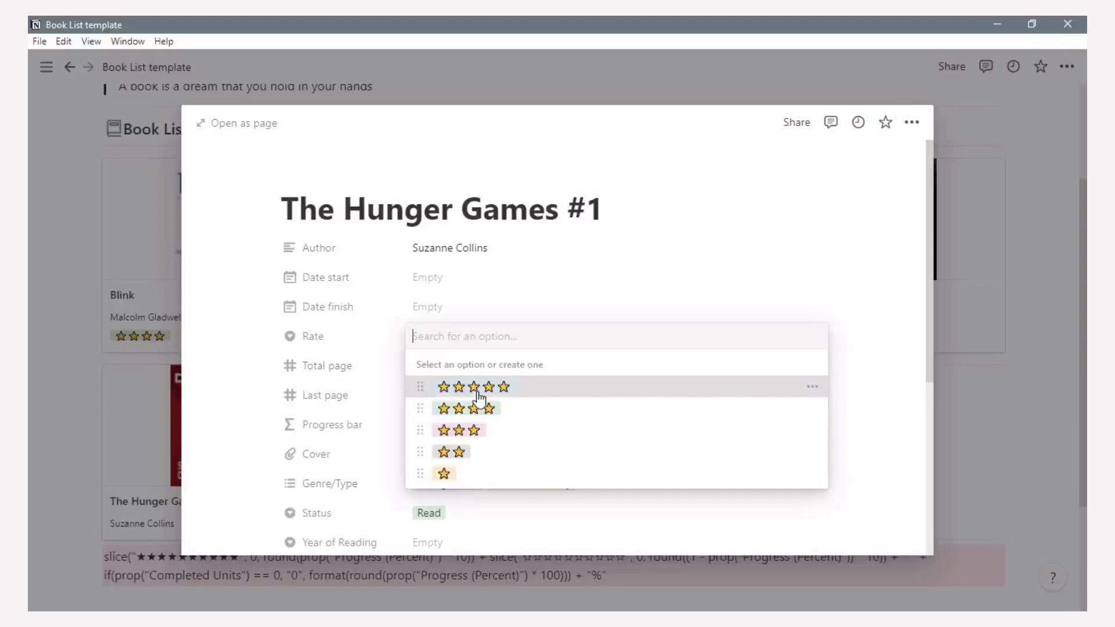
left_click(477, 397)
left_click(1052, 280)
left_click(1052, 280)
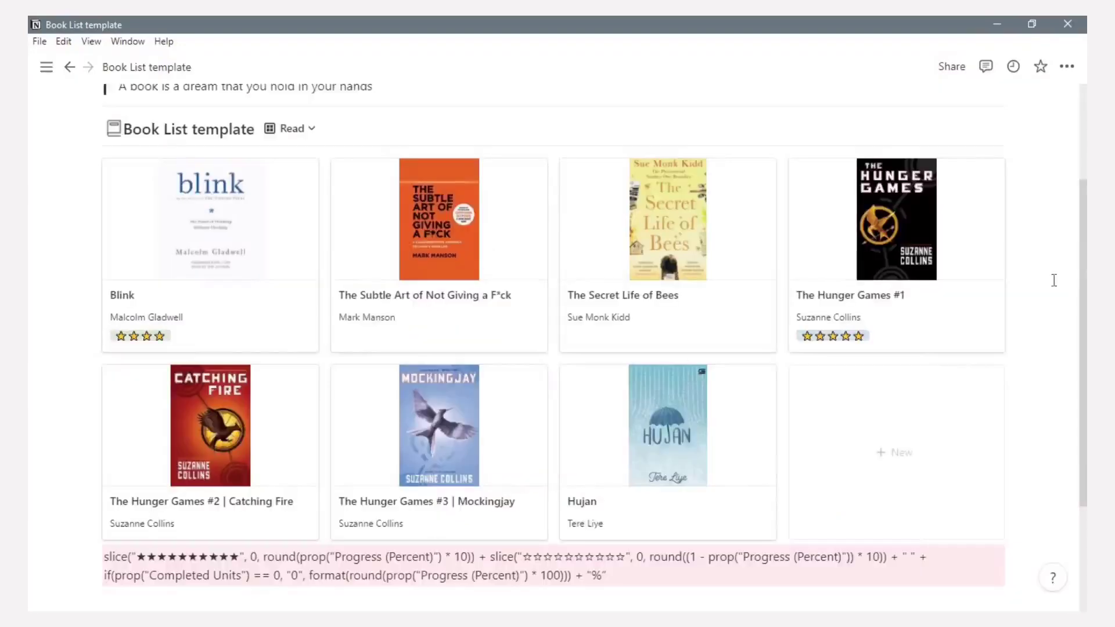
- Add a Heading 3 block reading 'Currently Reading' above the gallery
scroll(1054, 280, "up", 3)
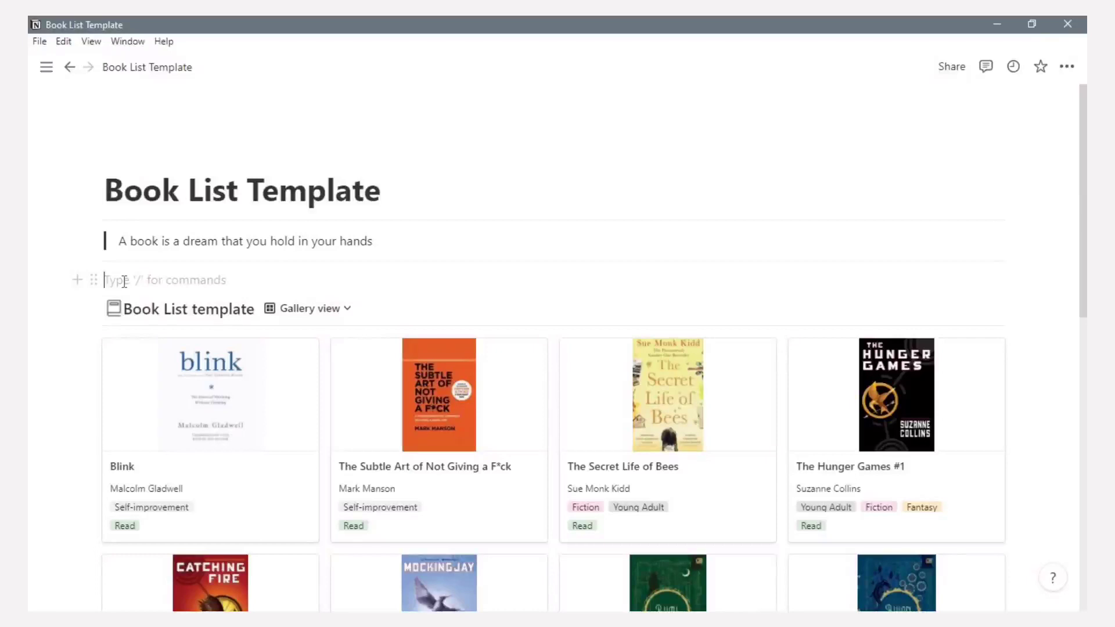
type("/h3")
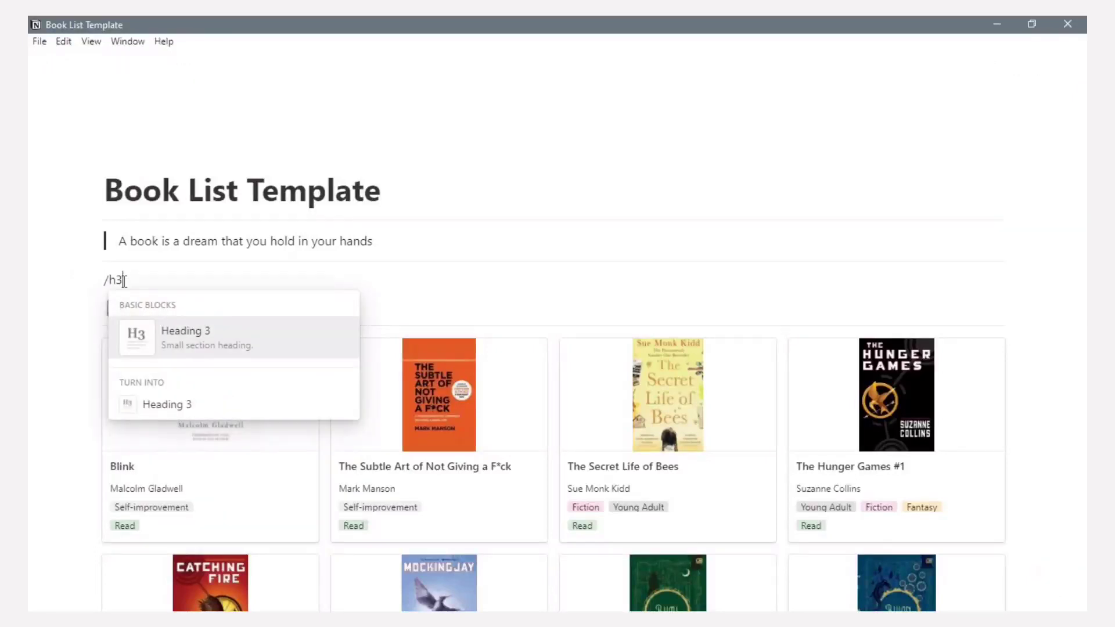
key("Return")
type("Current")
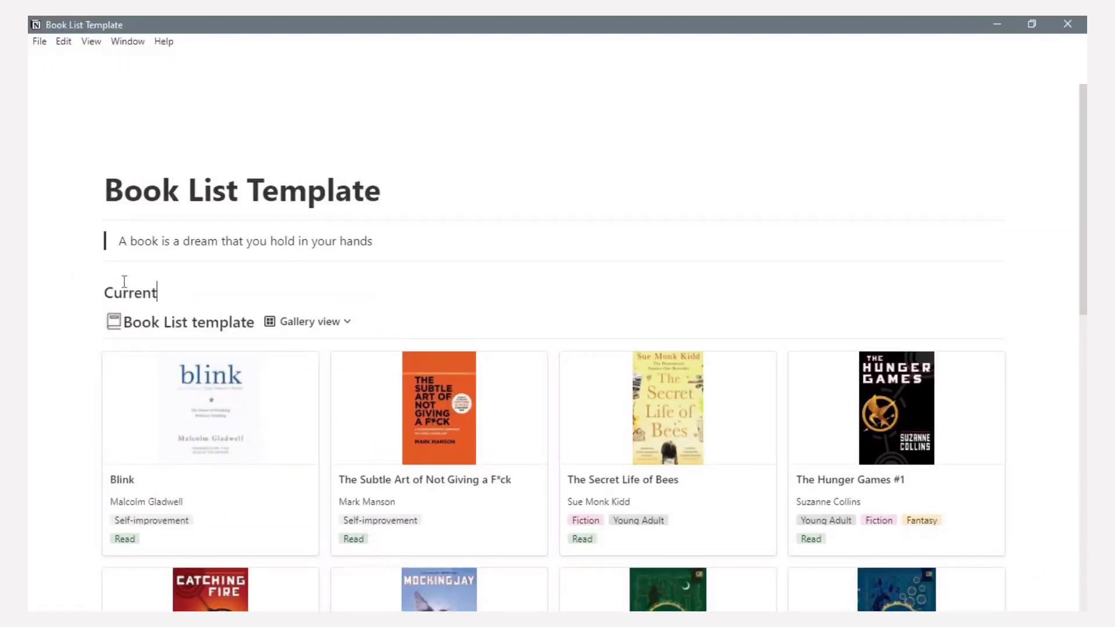
type("ly readi")
key("BackSpace")
key("BackSpace")
key("BackSpace")
type("Readi")
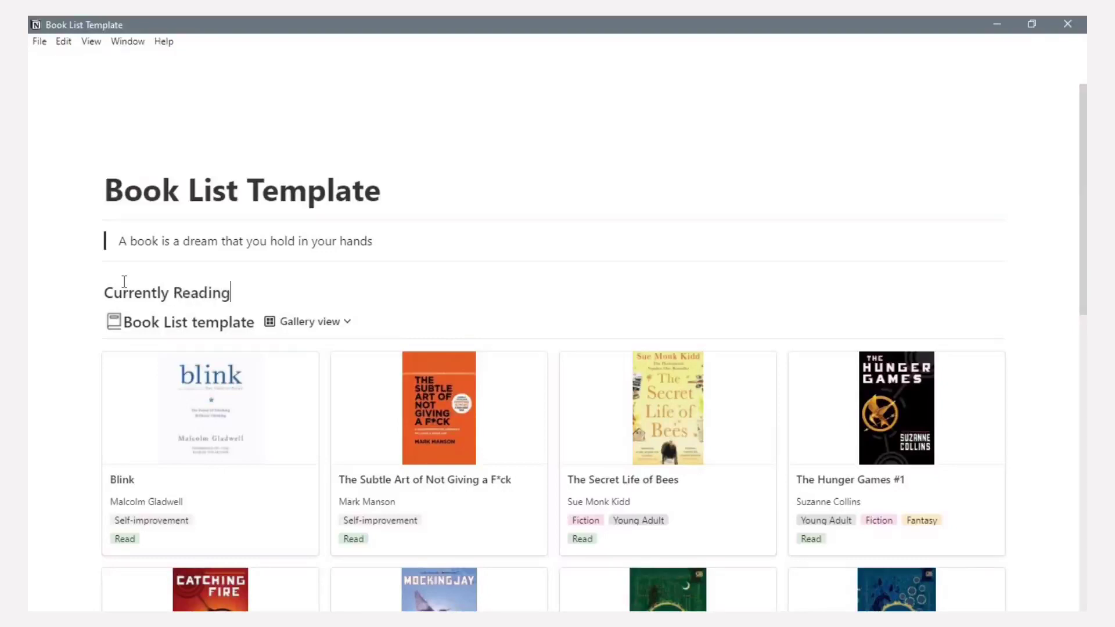
key("Return")
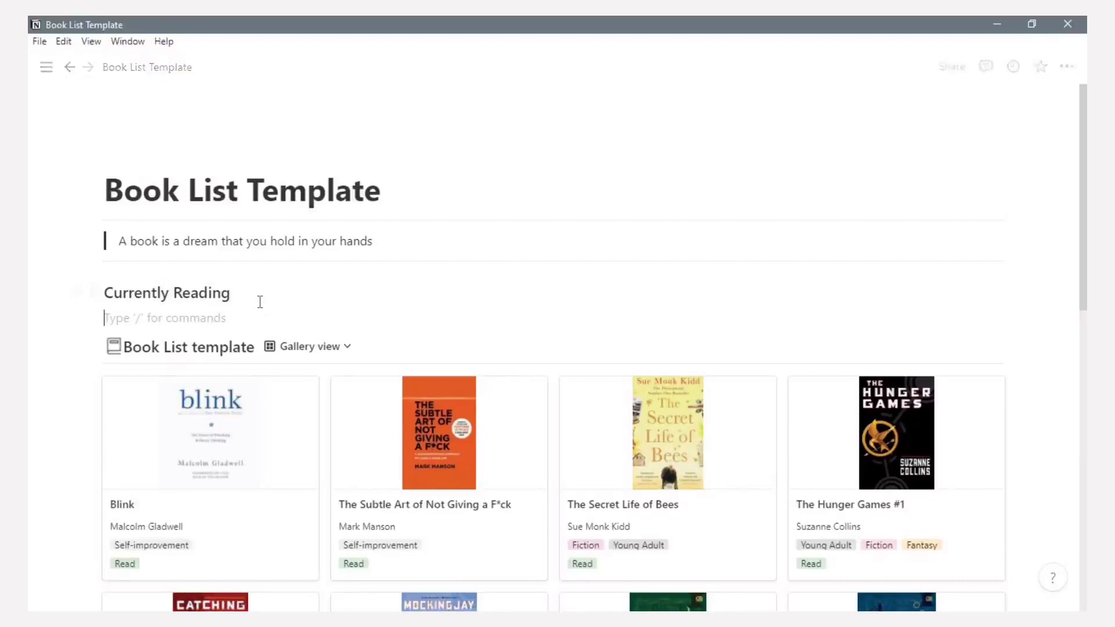
- Add 'Next to Read' and 'Read' Heading 3 blocks below it
type("/h3")
key("Return")
type("N")
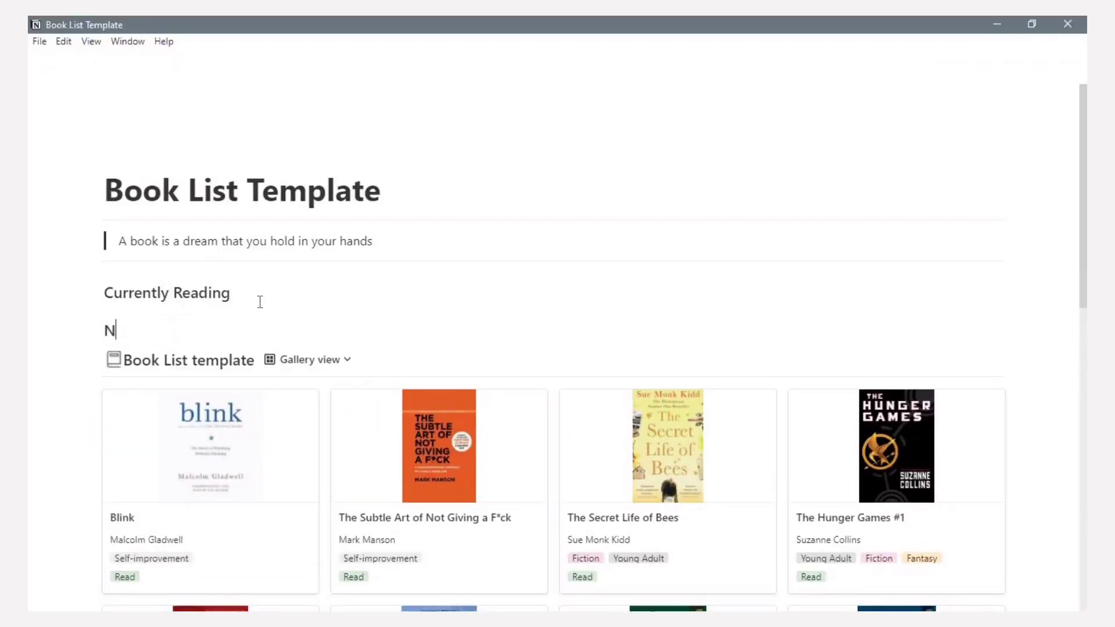
type("ext to Read")
key("Return")
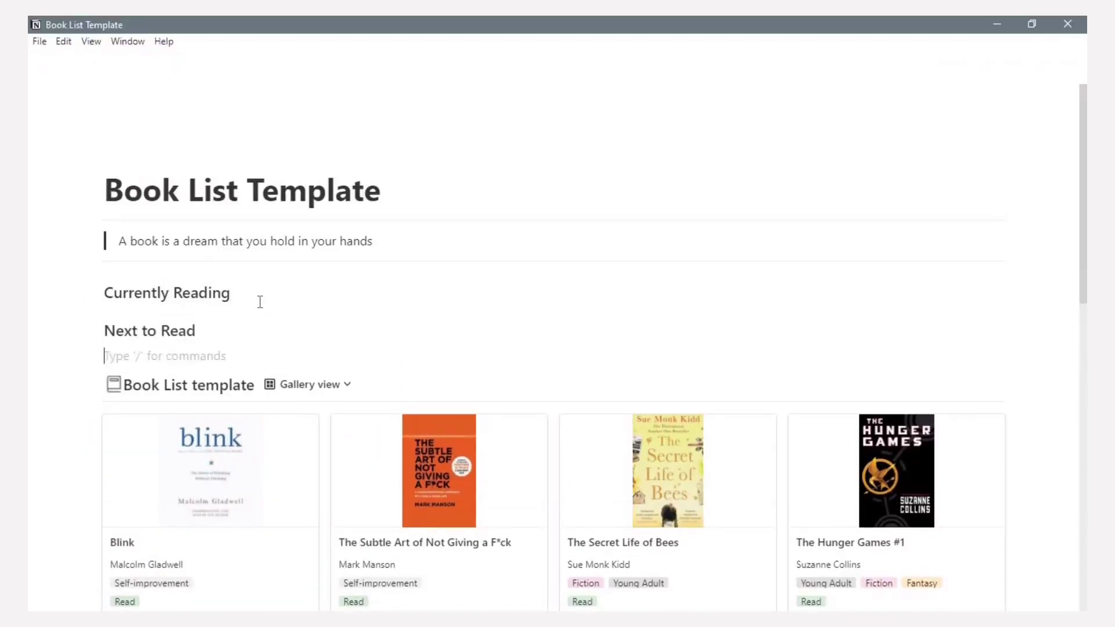
type("/h3")
key("Return")
type("Rea")
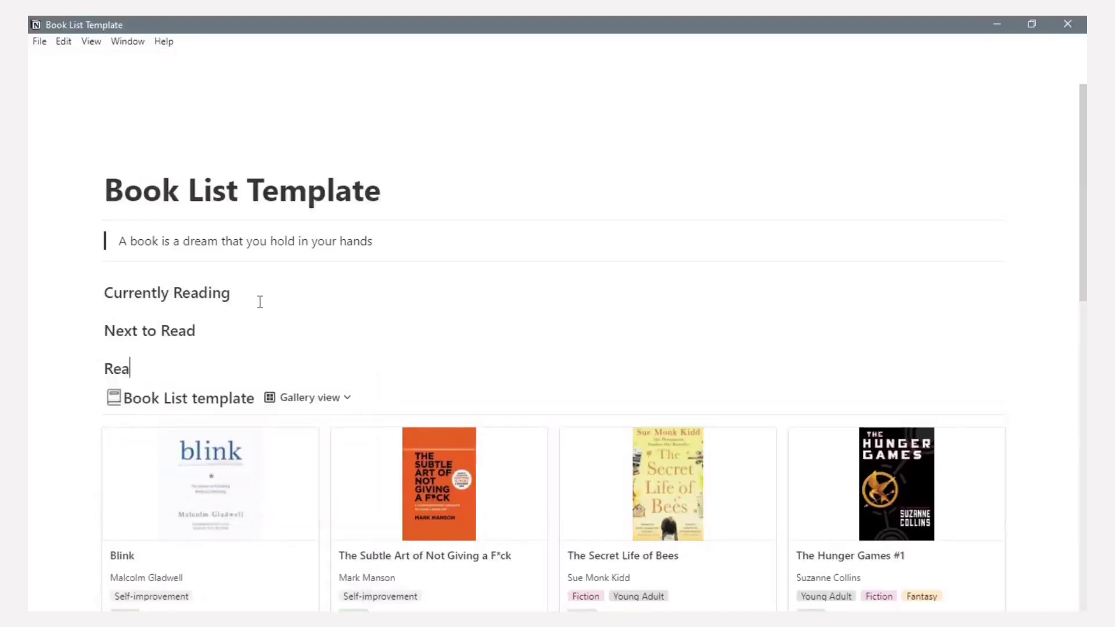
- Start a colour command on the Currently Reading heading to give it a background
left_click(134, 304)
type("/gray")
key("BackSpace")
key("BackSpace")
key("BackSpace")
key("BackSpace")
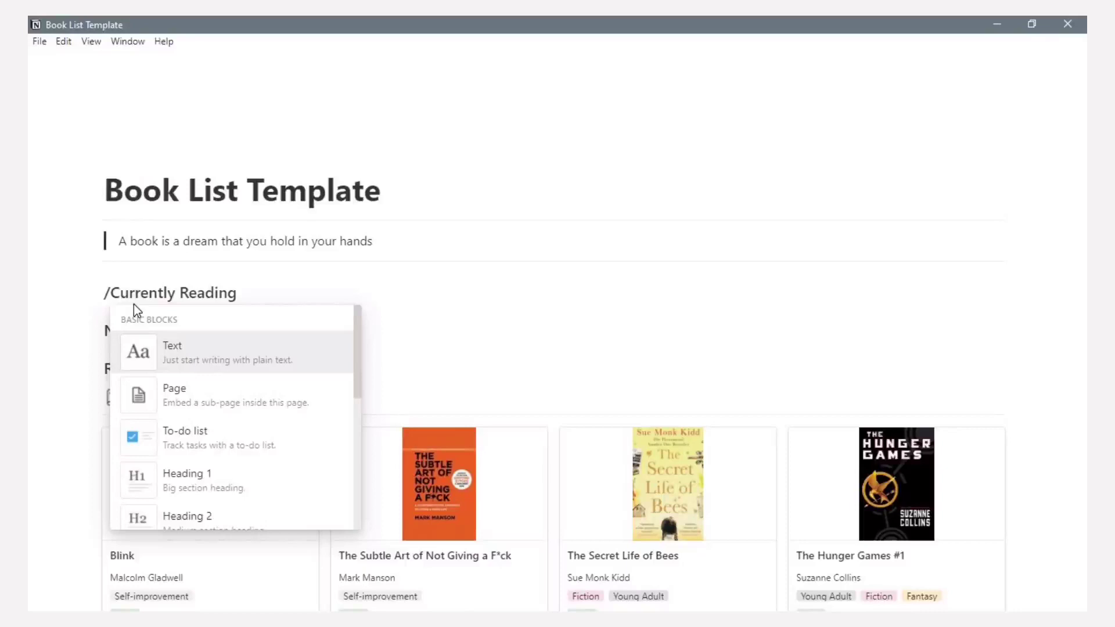
- Apply a purple background to the Currently Reading, Next to Read and Read headings
type("pur")
left_click(167, 396)
left_click(105, 331)
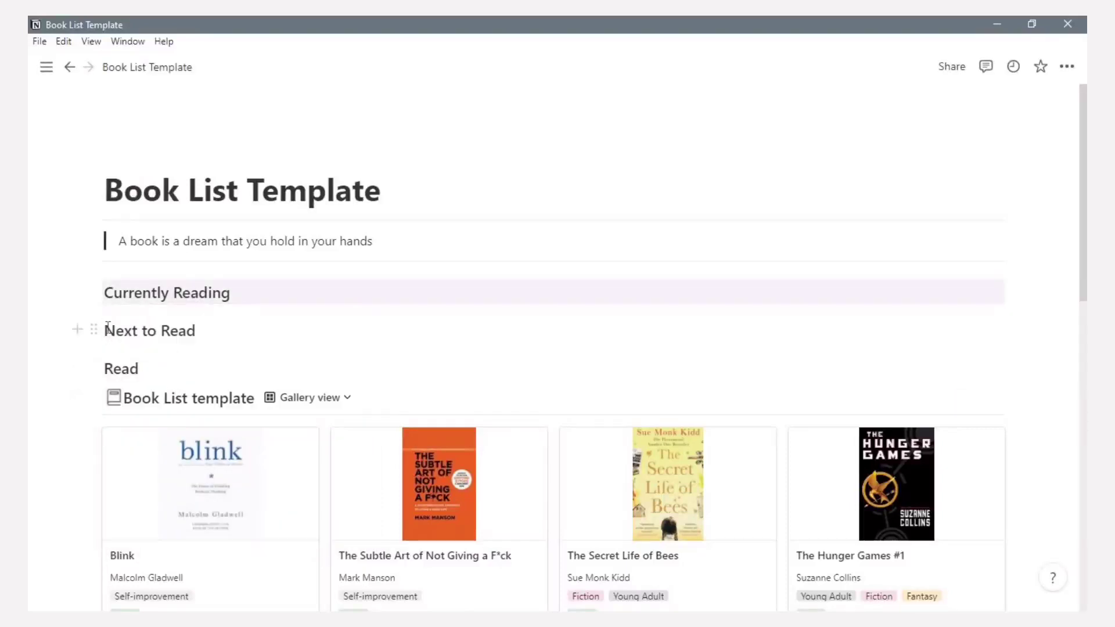
type("/pur")
left_click(171, 436)
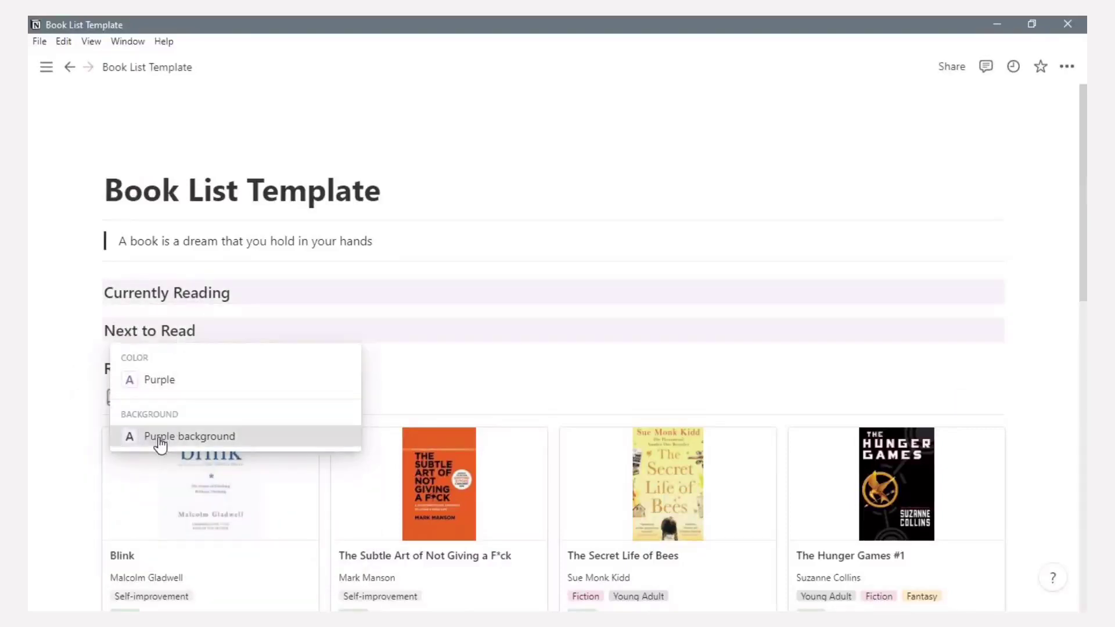
left_click(105, 368)
type("/pur")
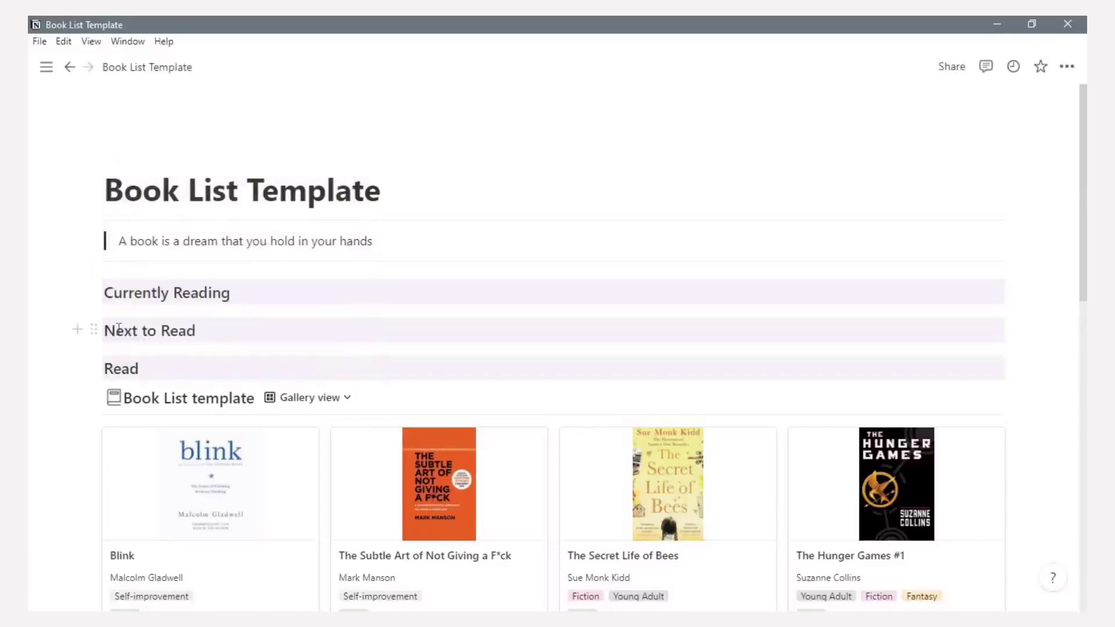
- Arrange Next to Read and Read beside Currently Reading as three columns and widen them
left_click_drag(92, 329, 1015, 295)
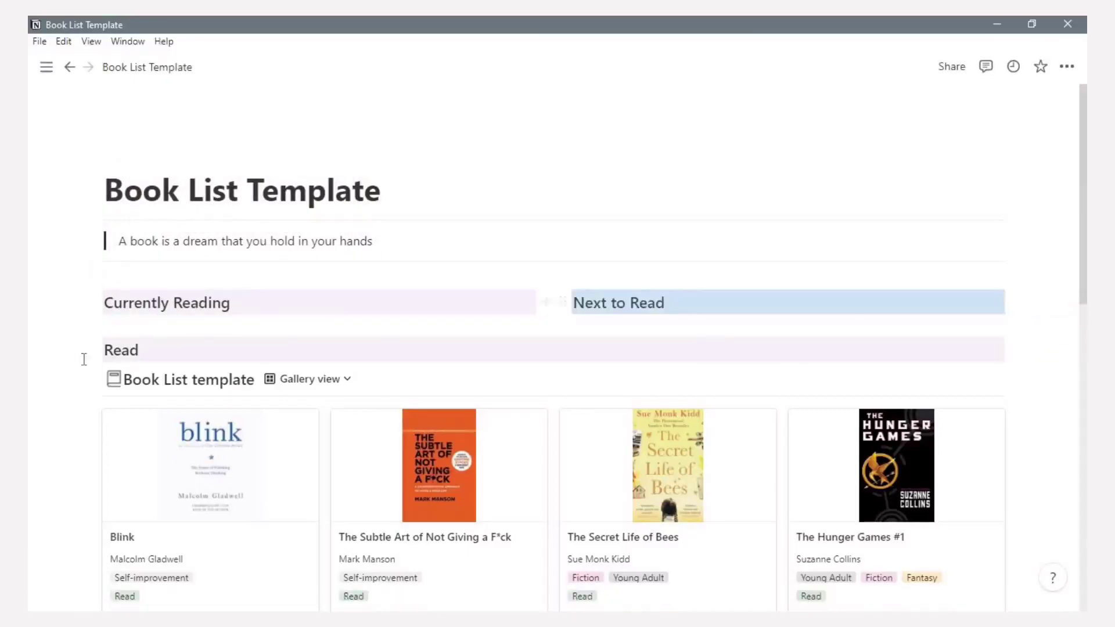
left_click_drag(92, 349, 943, 304)
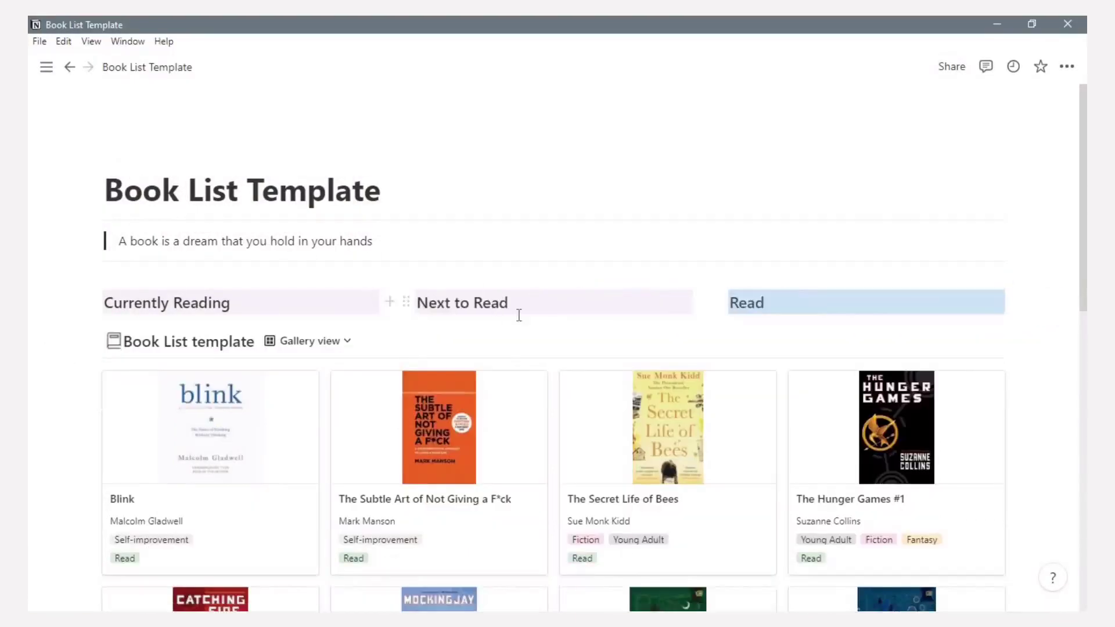
left_click_drag(712, 323, 744, 323)
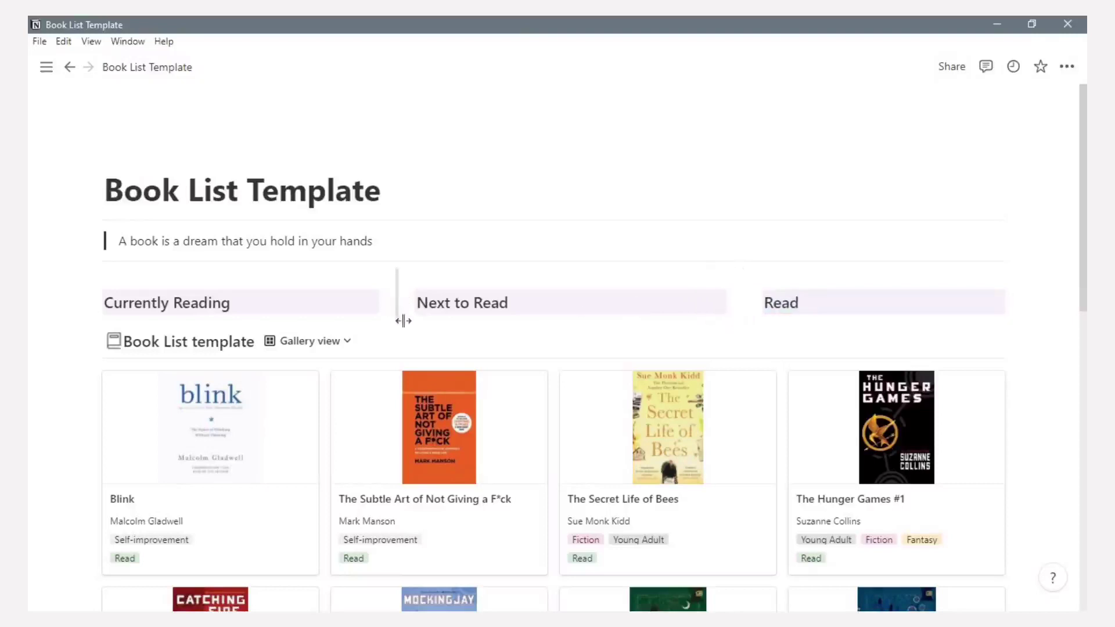
left_click_drag(399, 323, 418, 323)
- Insert a divider line and place it full width below the three columns
left_click(236, 304)
key("Return")
type("/div")
key("Return")
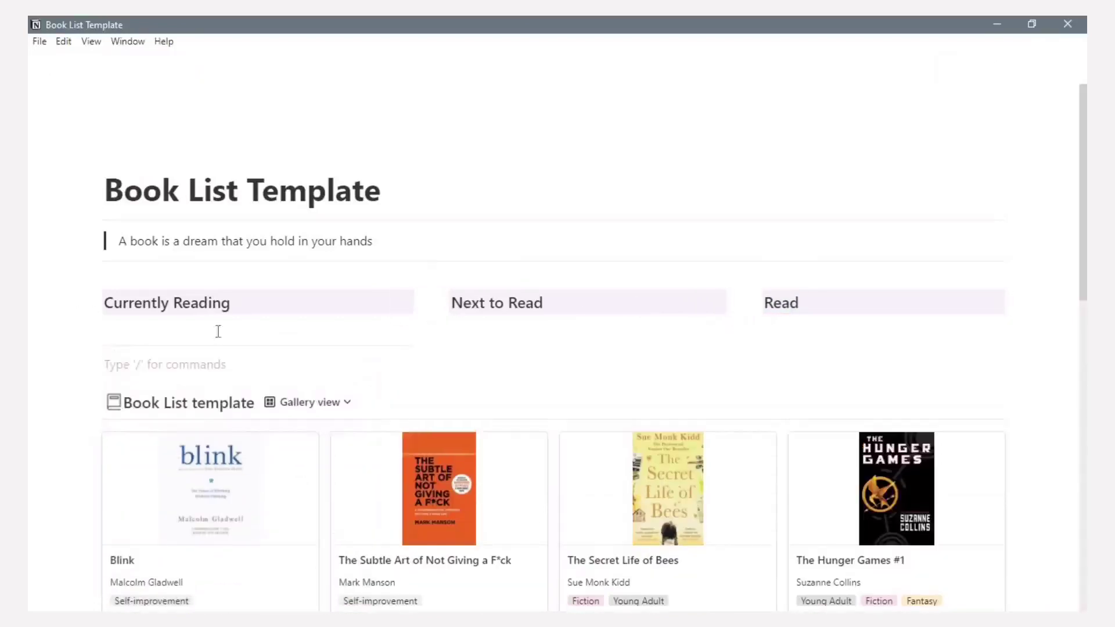
left_click_drag(96, 345, 137, 384)
- Under Currently Reading, add a linked database view of 'Book List template' via /link
left_click(121, 335)
type("/link")
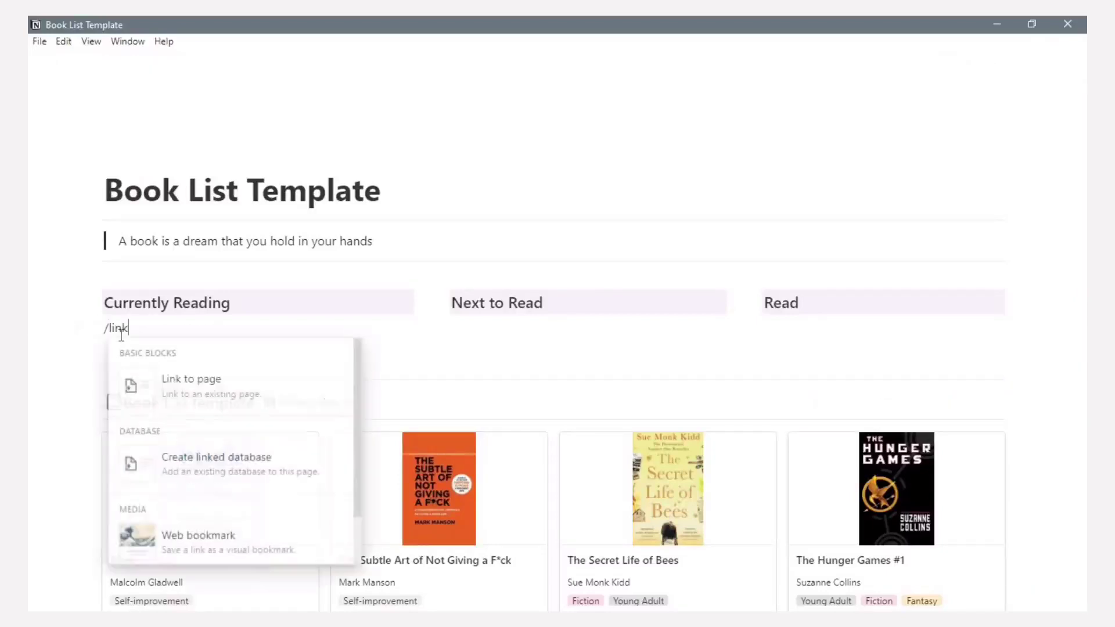
left_click(285, 465)
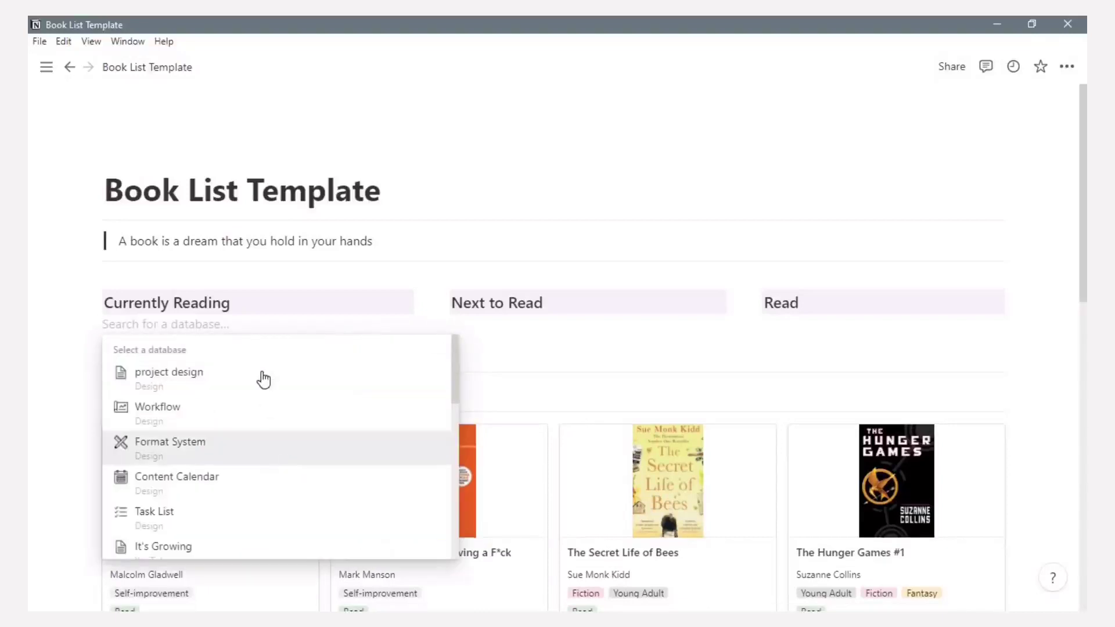
type("book list")
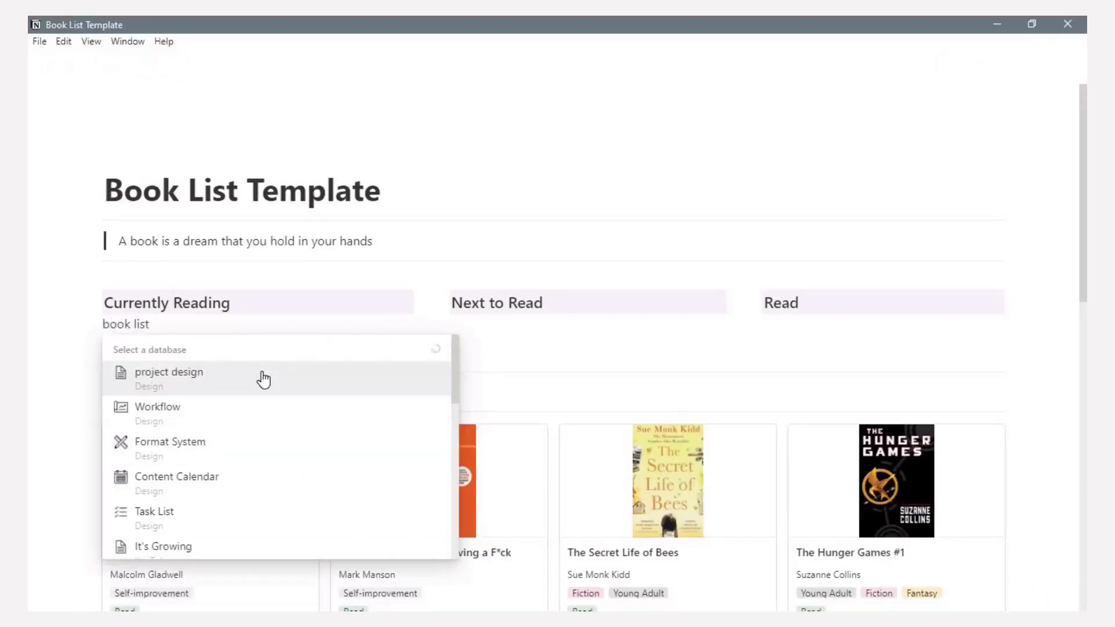
left_click(226, 447)
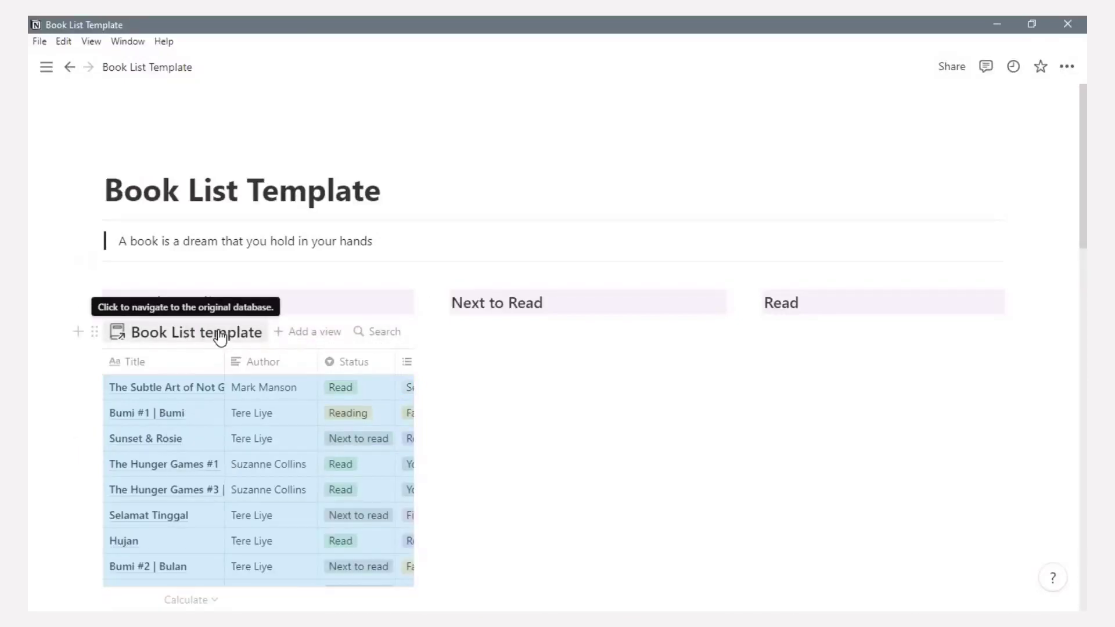
- Add a new List view to the linked Book List database
left_click(287, 335)
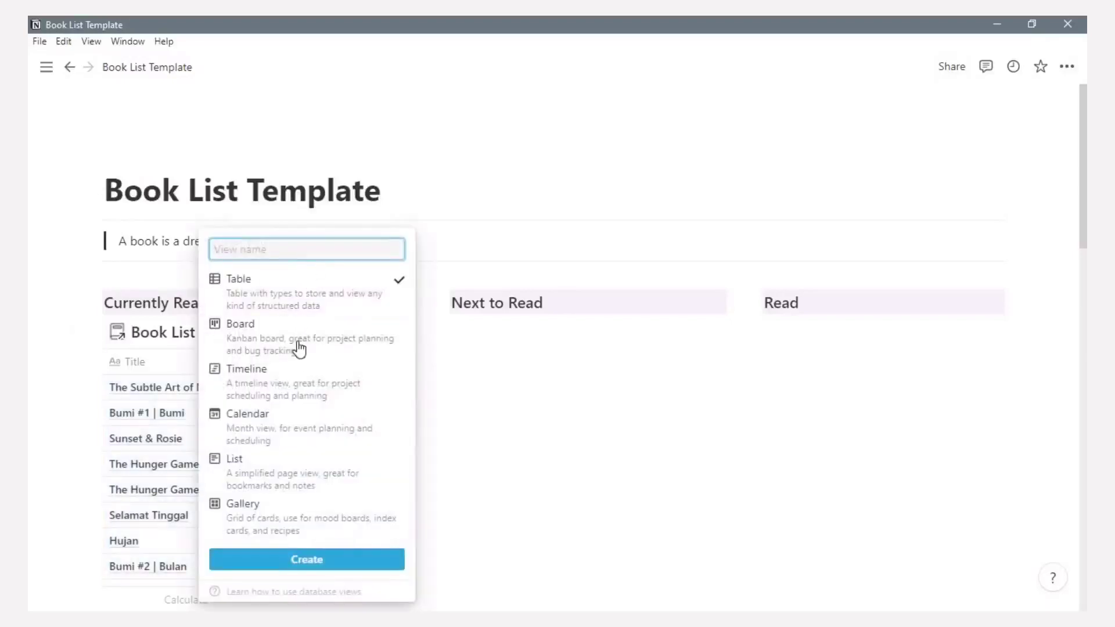
left_click(287, 464)
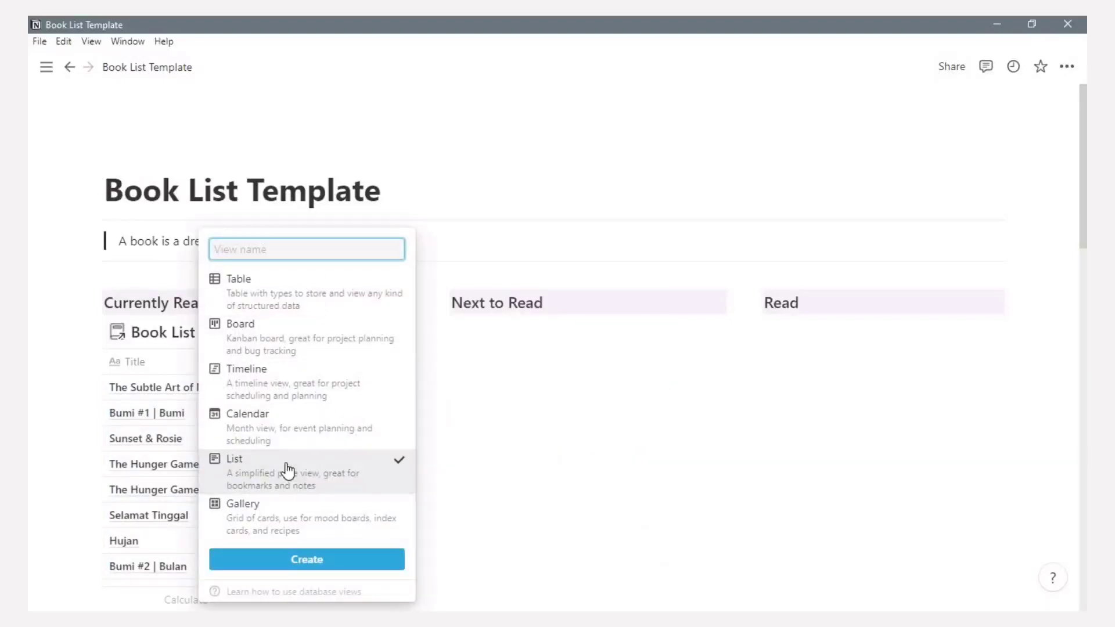
type("List")
left_click(338, 560)
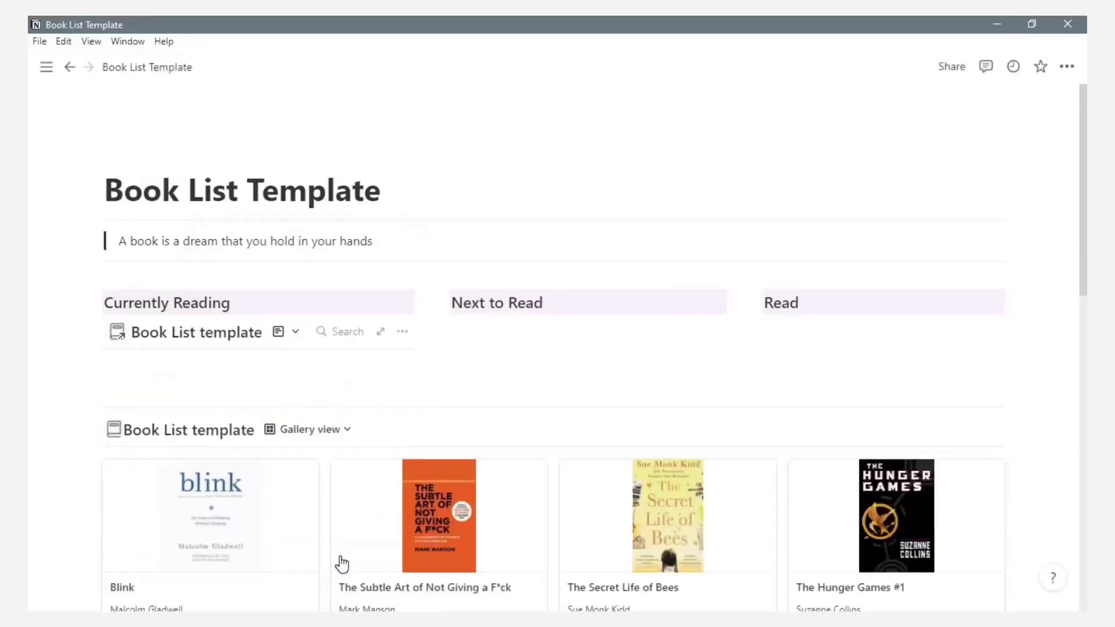
- Show Author and hide Status on the list entries
left_click(402, 333)
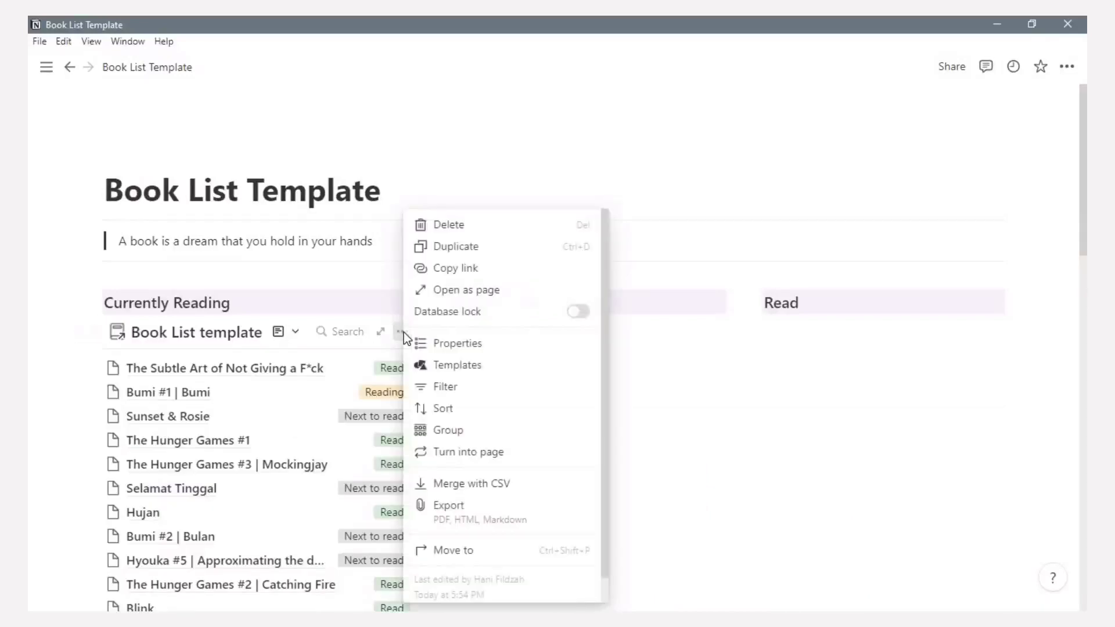
left_click(449, 346)
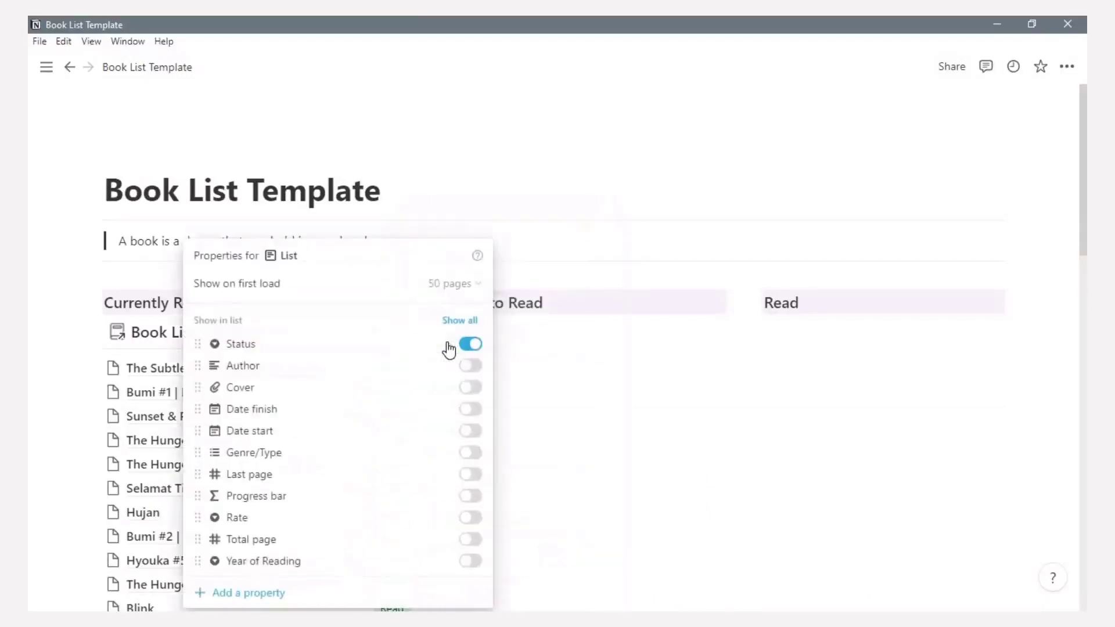
left_click(471, 367)
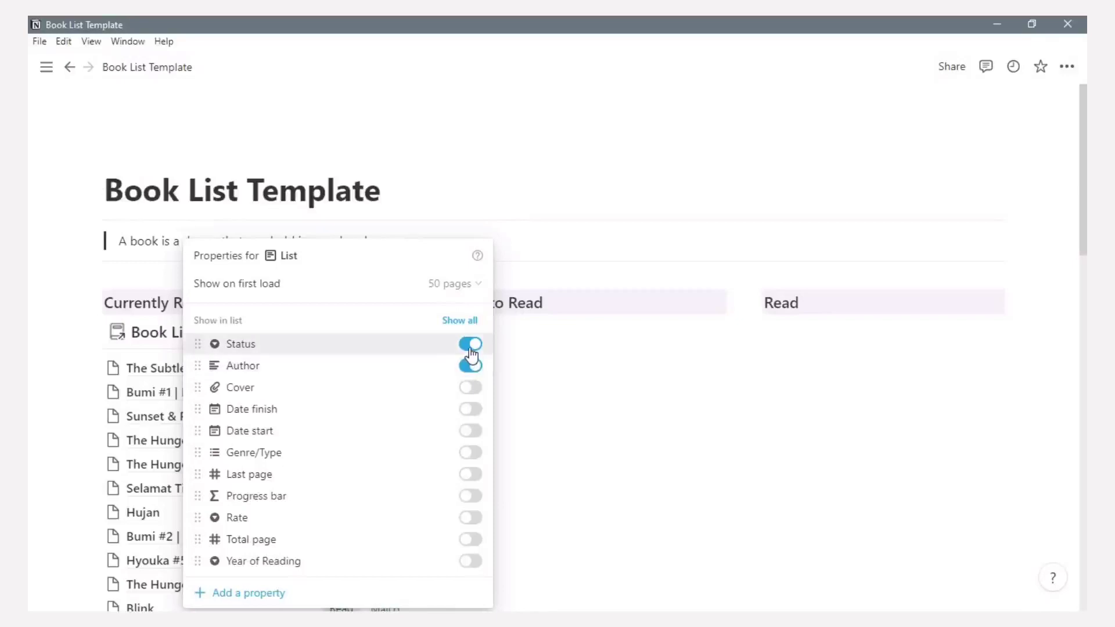
left_click(471, 344)
left_click(564, 357)
- Add a filter so the list shows only books with Status Reading
left_click(403, 333)
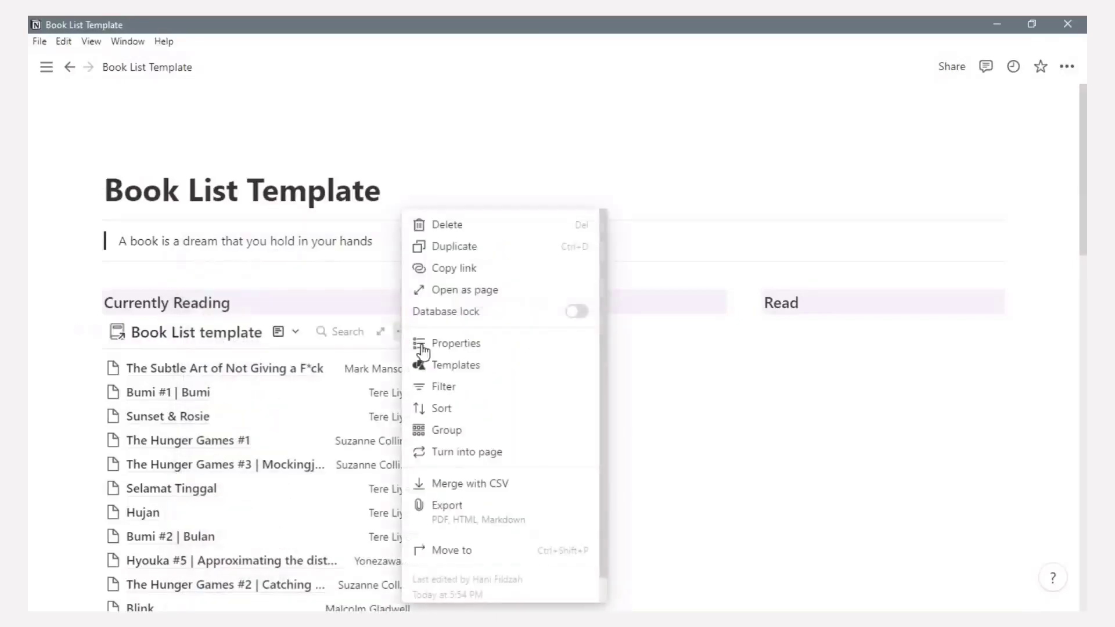
left_click(446, 388)
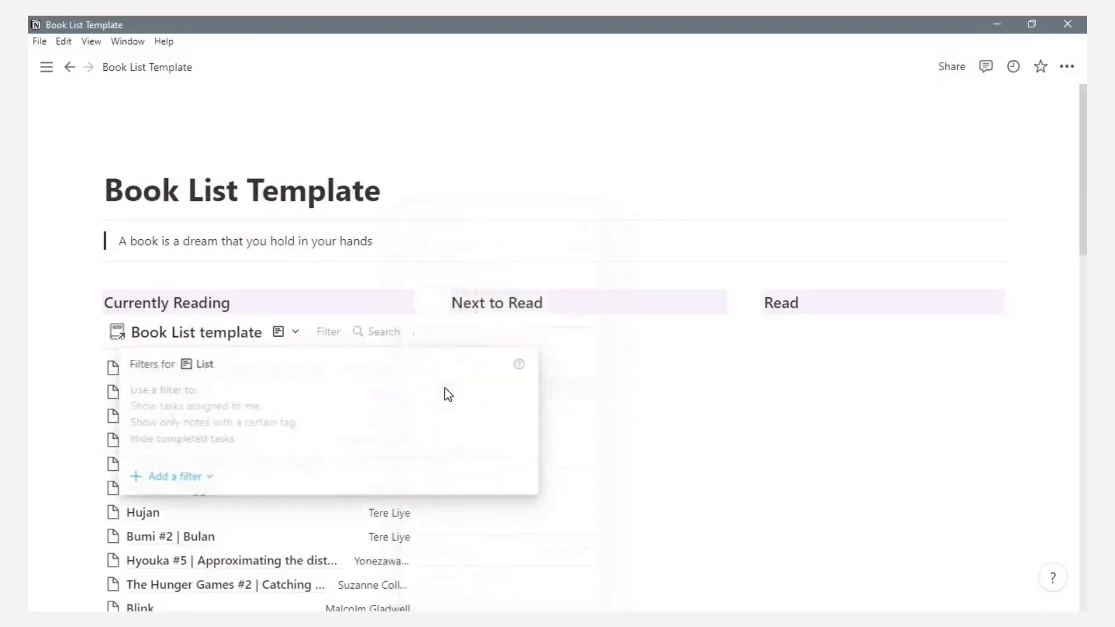
left_click(187, 474)
left_click(185, 511)
left_click(222, 398)
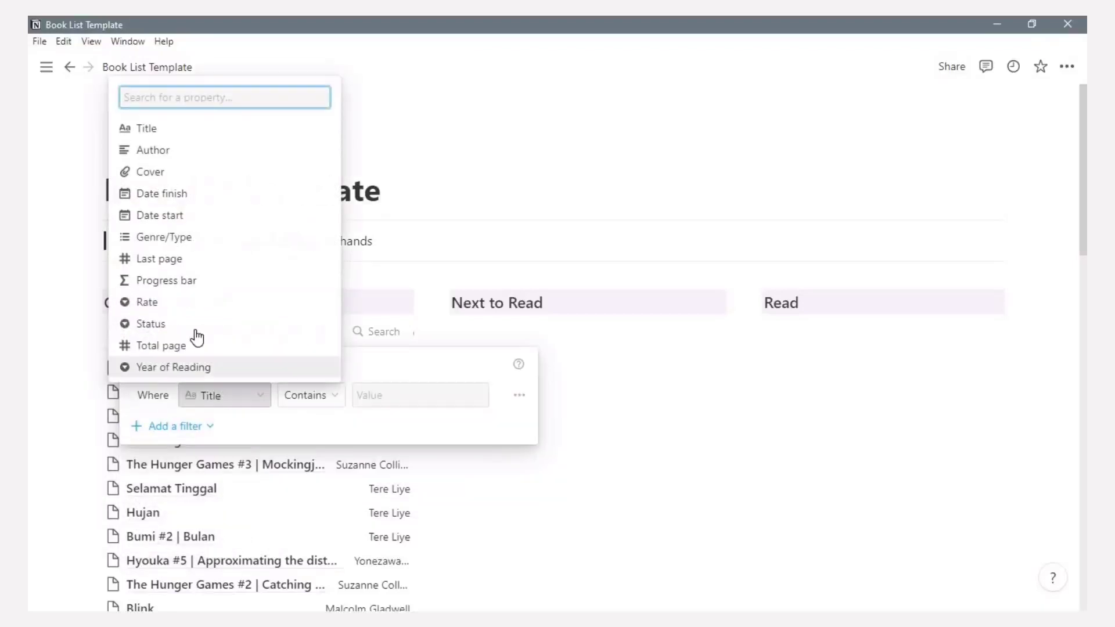
left_click(197, 328)
left_click(443, 397)
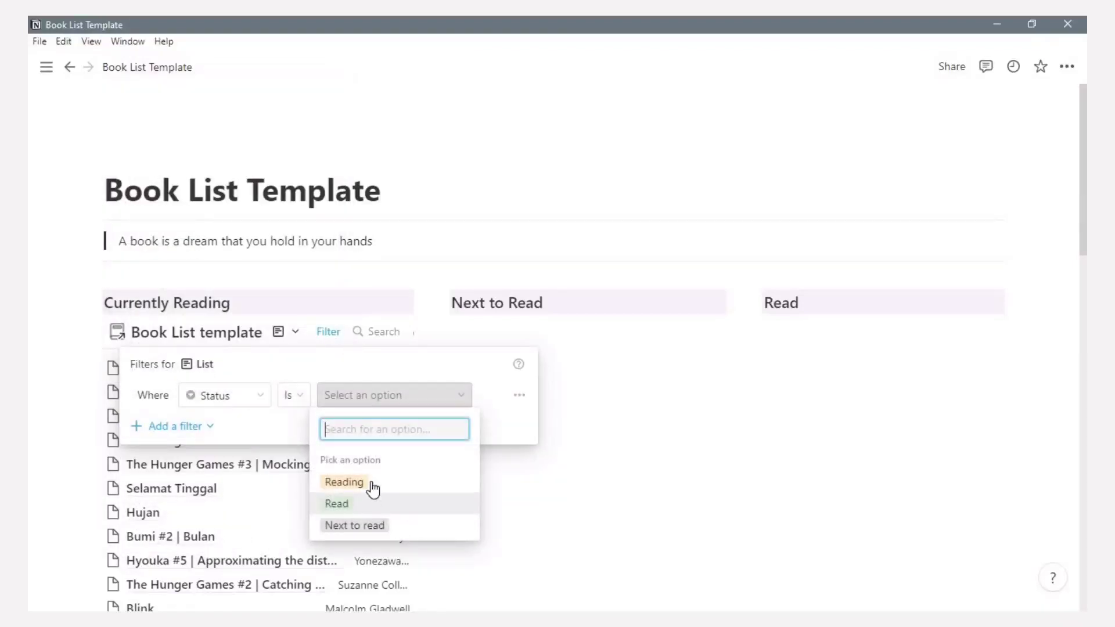
left_click(372, 482)
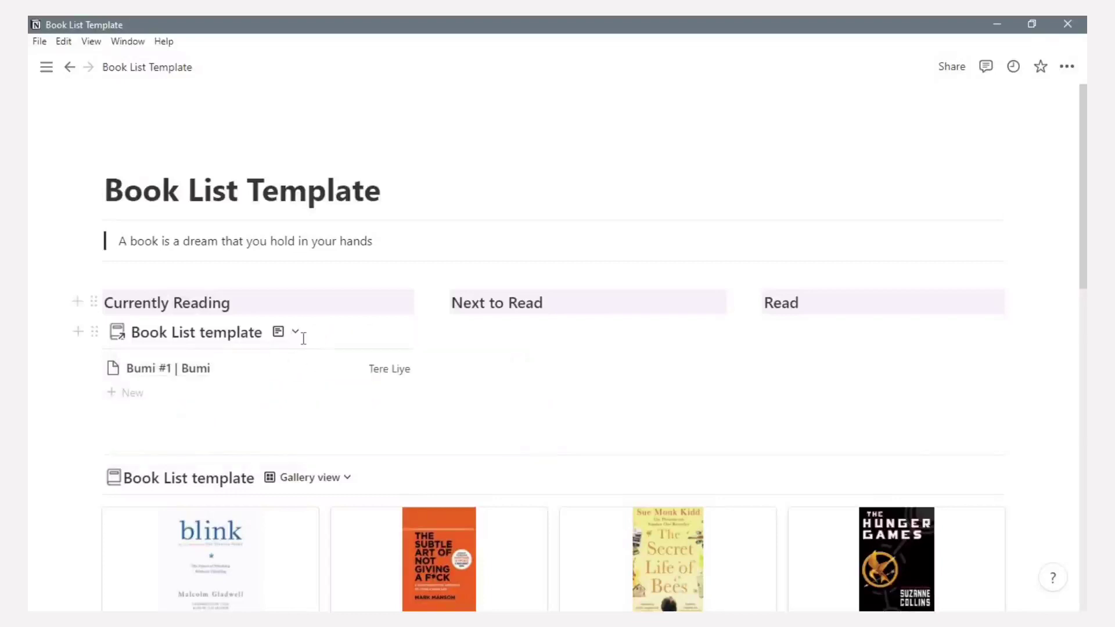
- Open Blink's card and set its Status to Reading, then close the preview
scroll(195, 378, "down", 3)
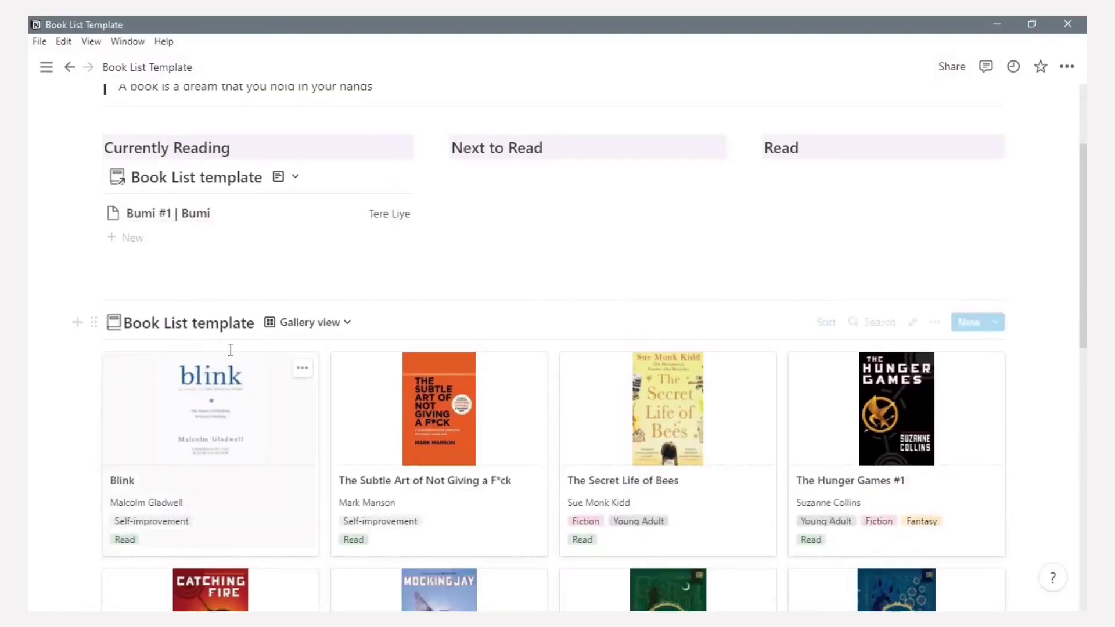
left_click(236, 530)
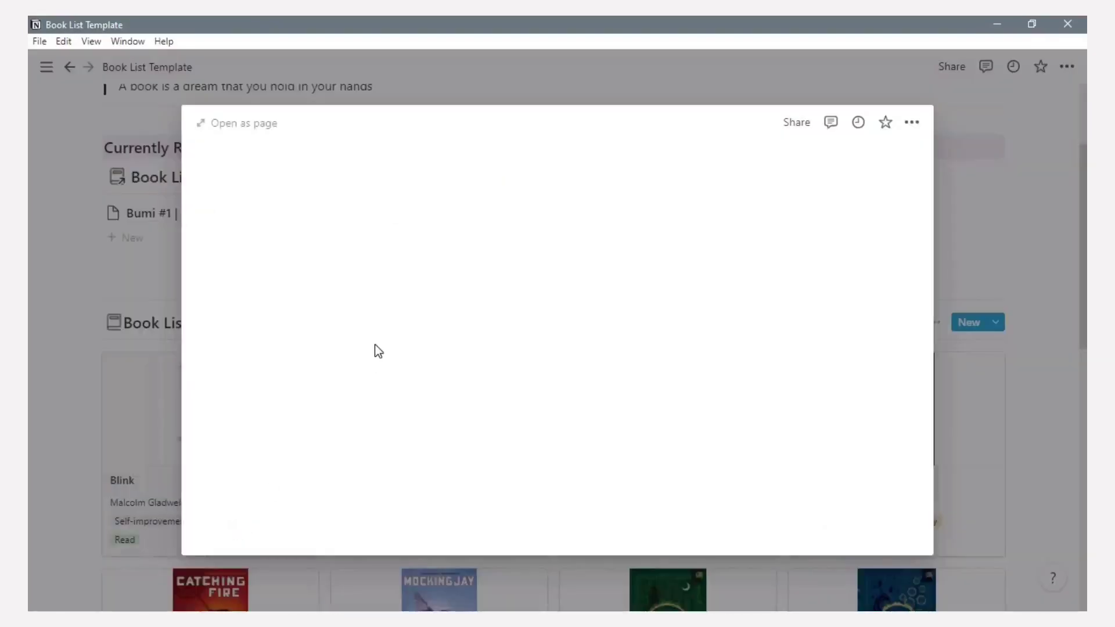
left_click(448, 520)
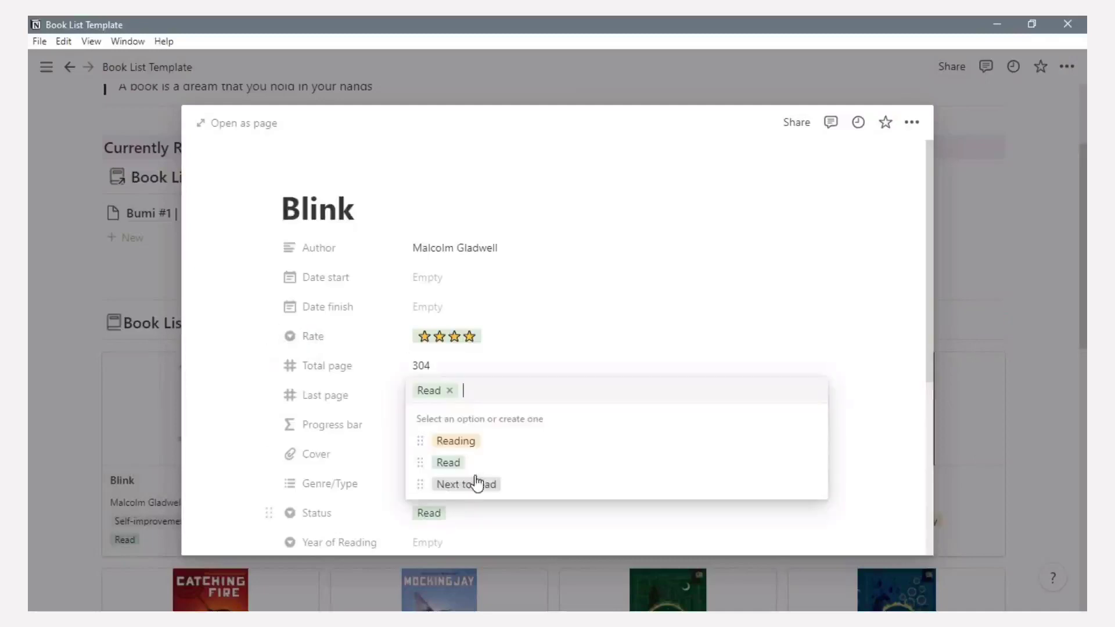
left_click(464, 447)
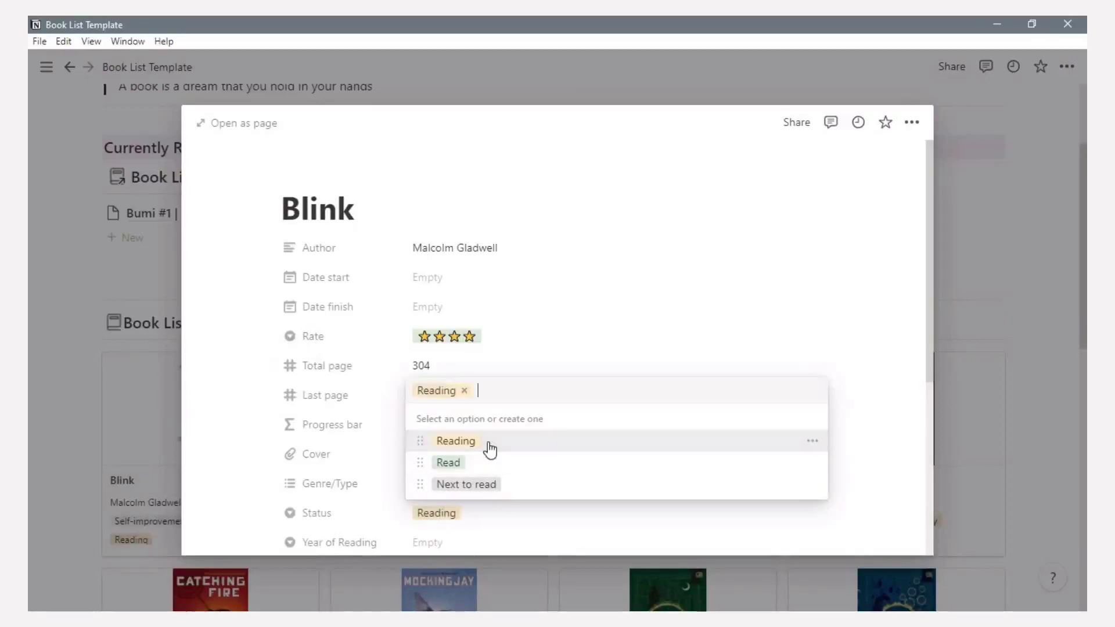
left_click(1040, 302)
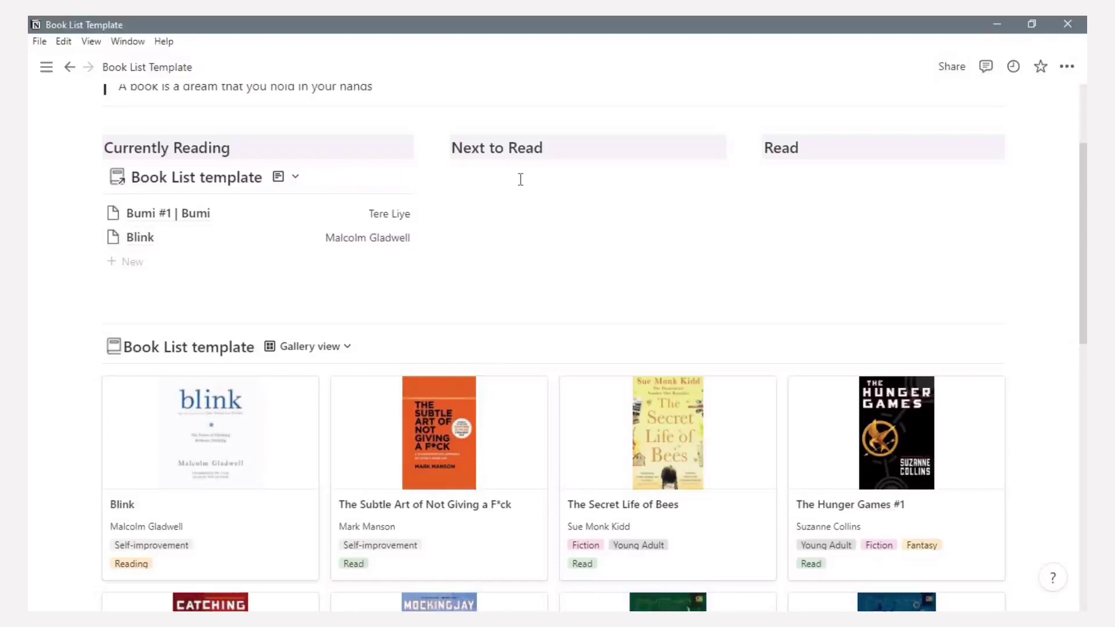
- Under Next to Read, insert a linked database view of 'Book List template'
key("Return")
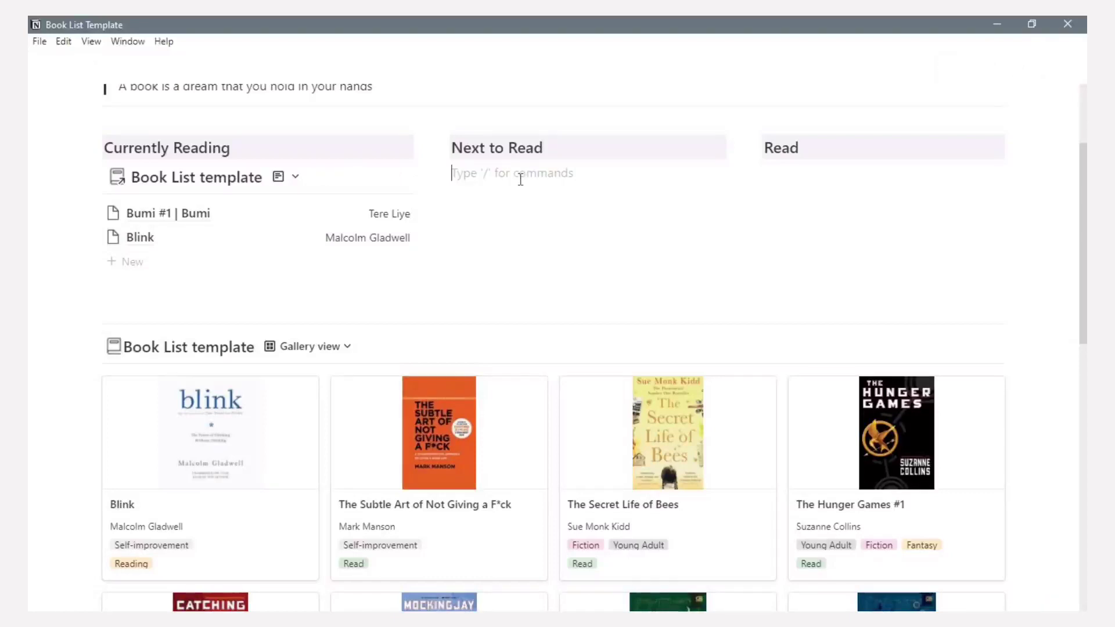
type("/link")
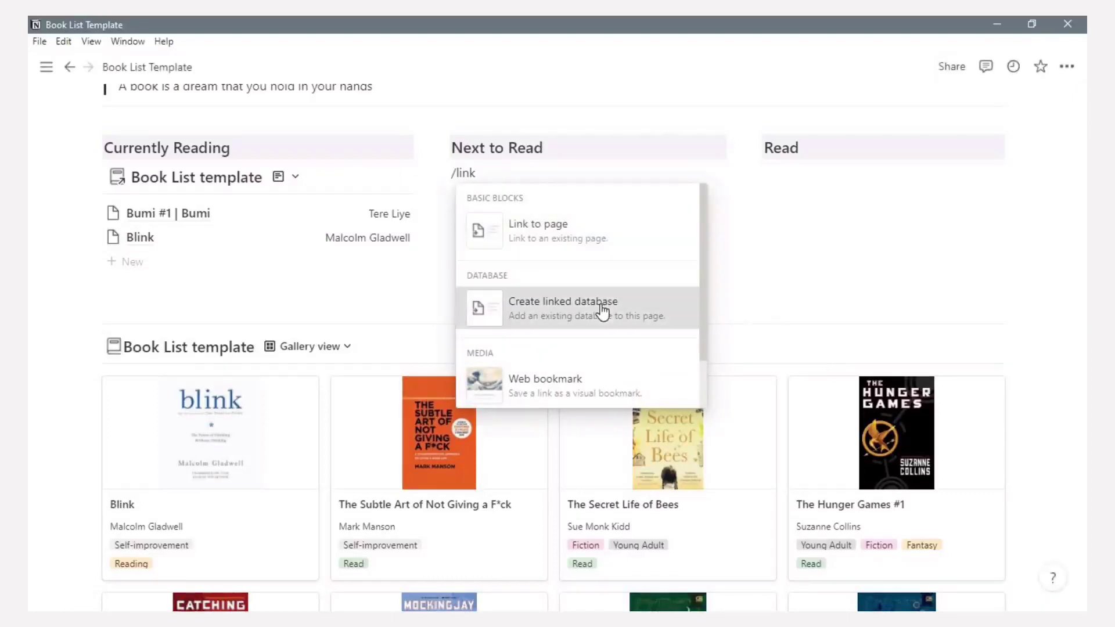
left_click(603, 309)
type("book list")
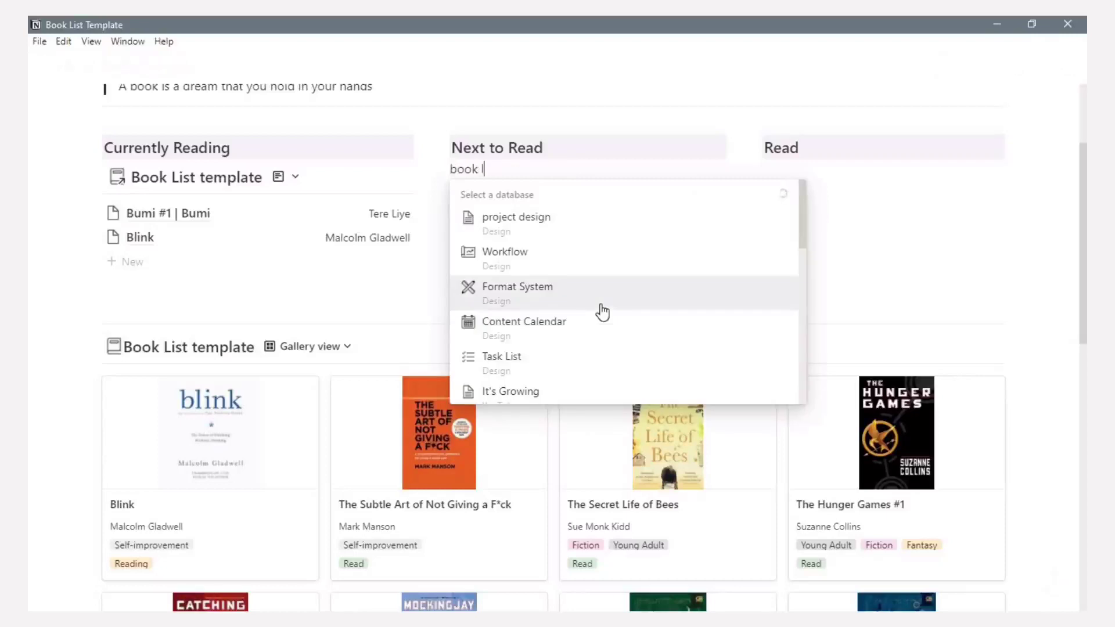
left_click(599, 301)
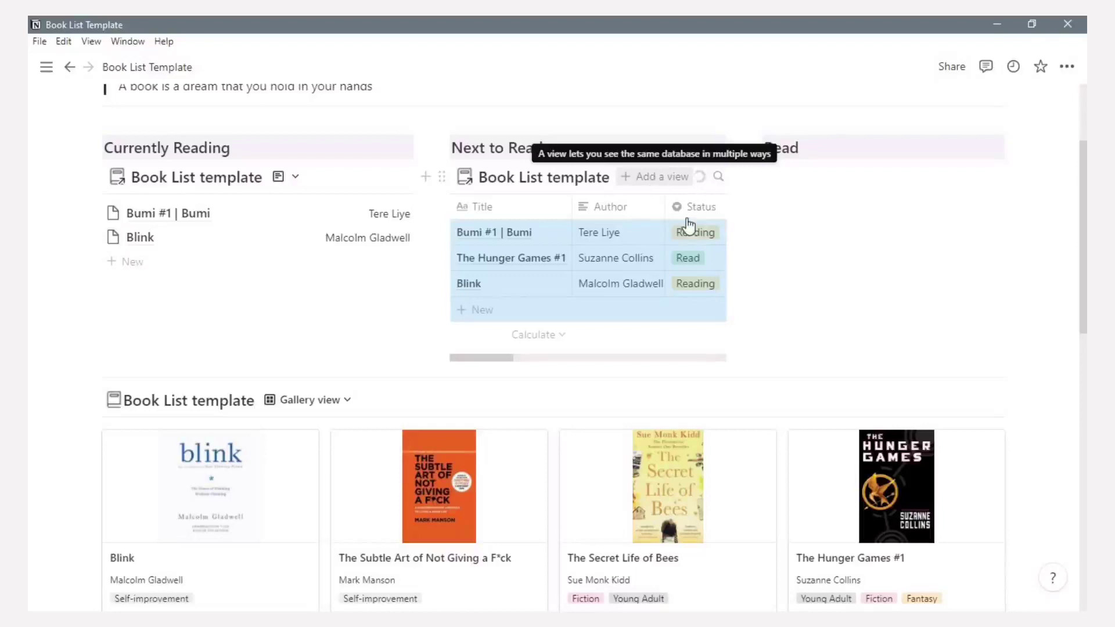
- Add and create a List view for the Next to Read linked database
left_click(641, 177)
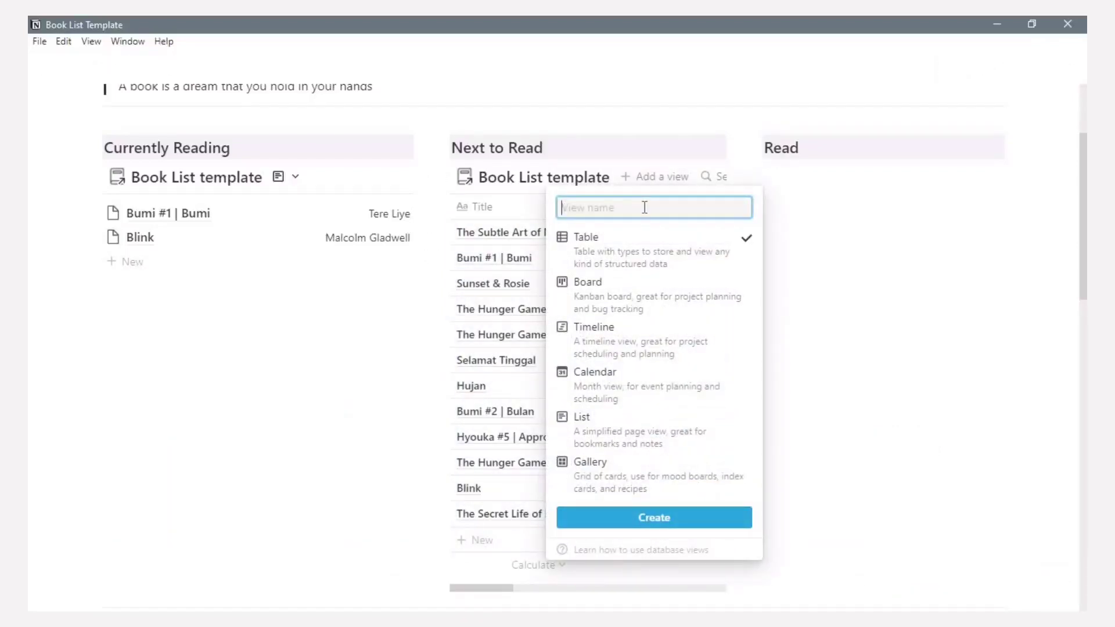
left_click(604, 428)
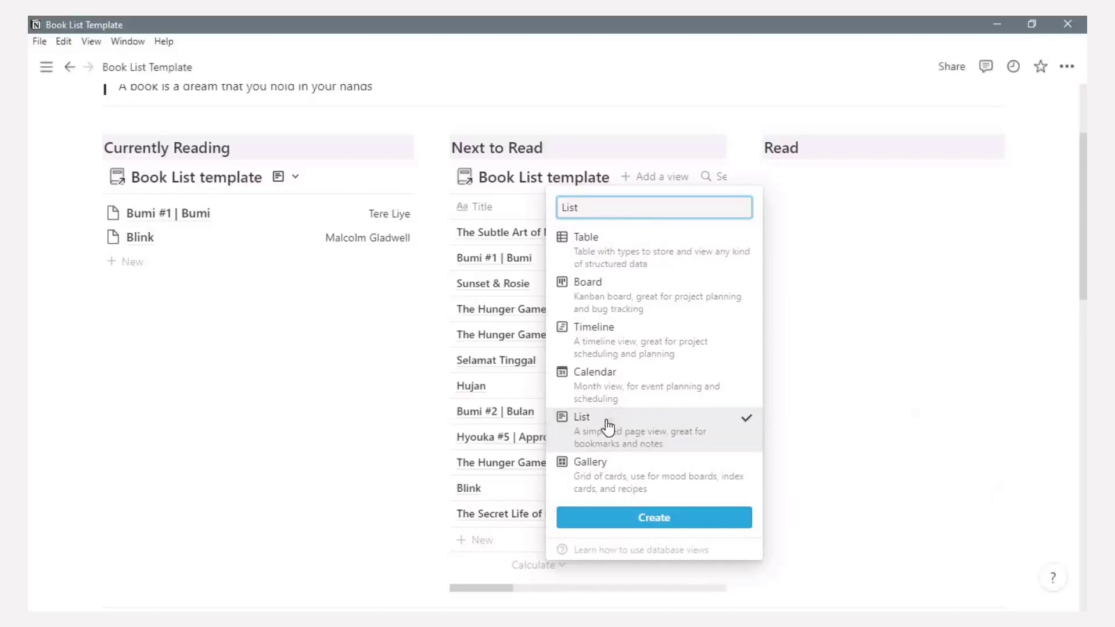
left_click(651, 519)
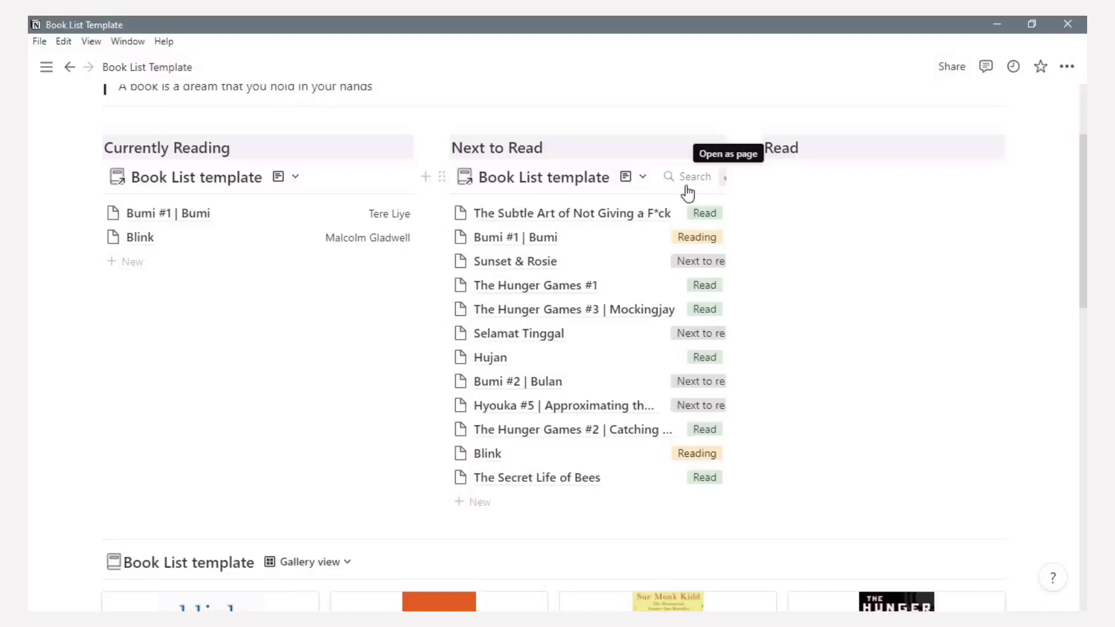
scroll(691, 192, "down", 5)
scroll(687, 192, "up", 5)
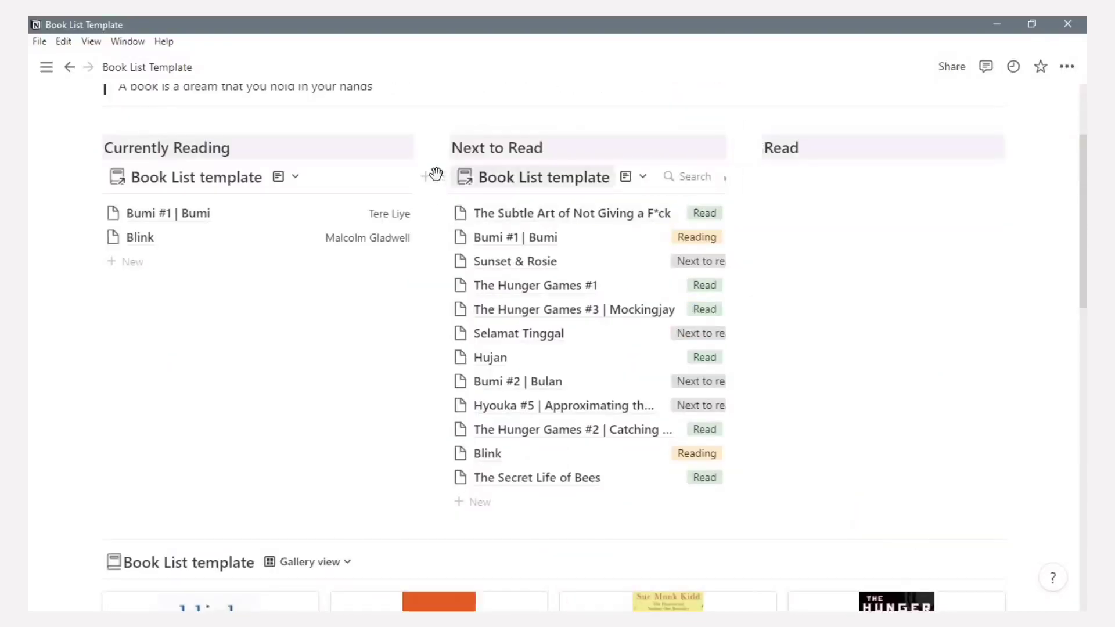
- Widen the Next to Read column and show each book's Author in the list
left_click_drag(740, 229, 781, 231)
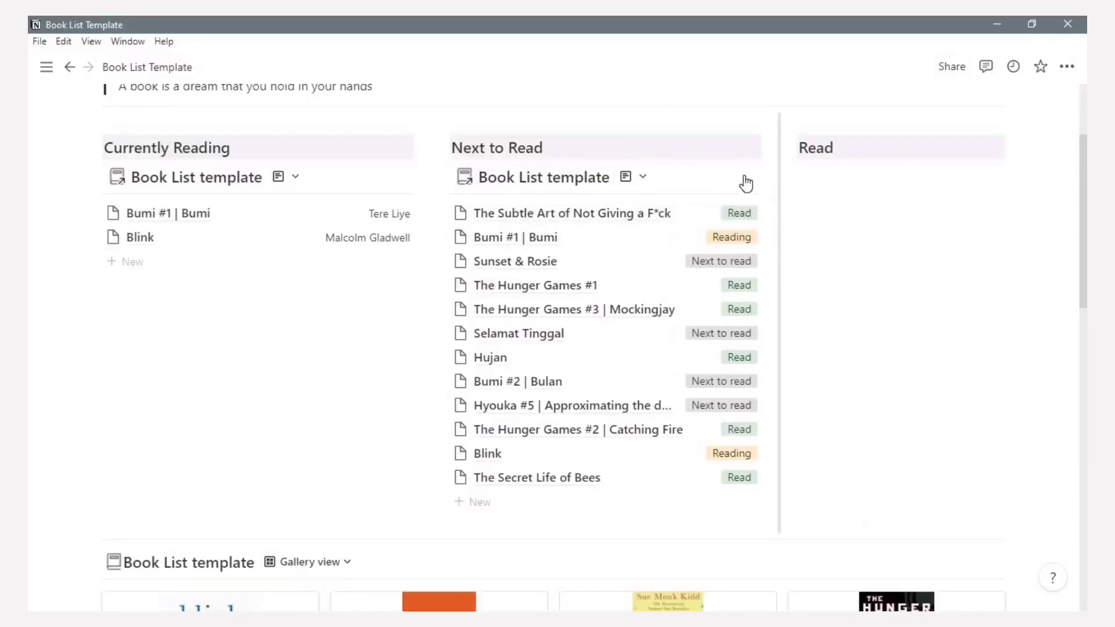
left_click(751, 176)
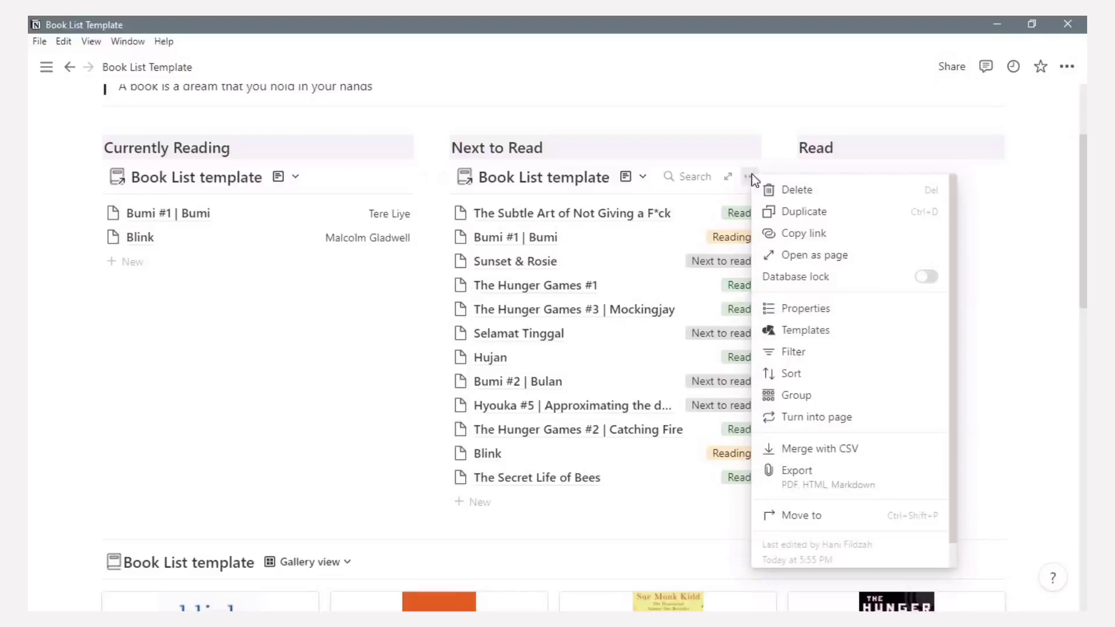
left_click(804, 309)
left_click(817, 319)
left_click(905, 296)
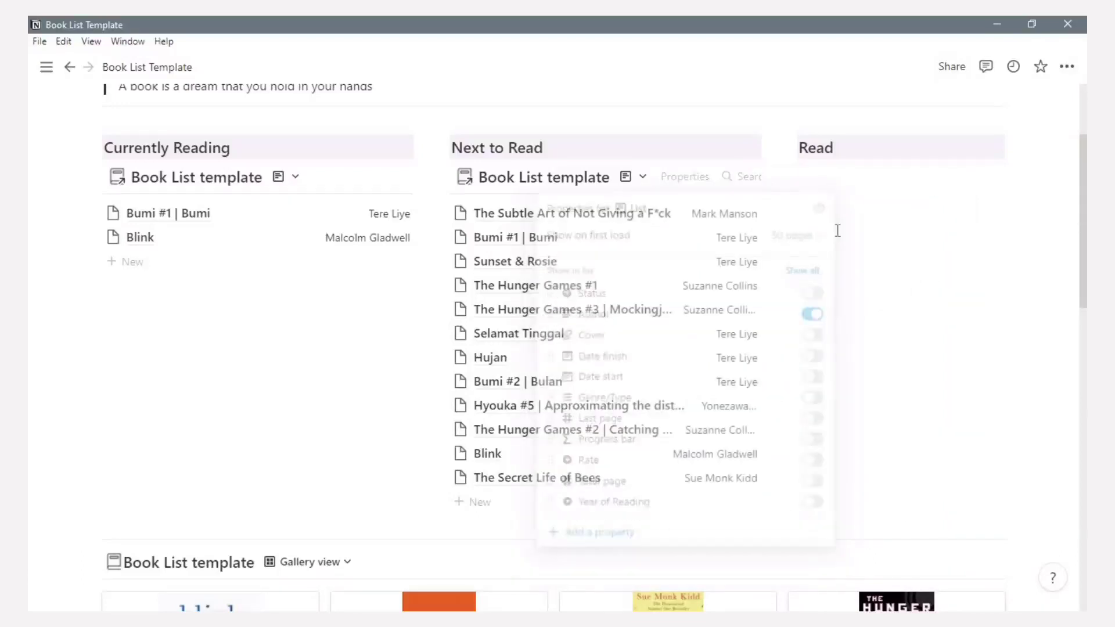
- Filter the Next to Read list to Status is Next to read
left_click(750, 183)
left_click(811, 358)
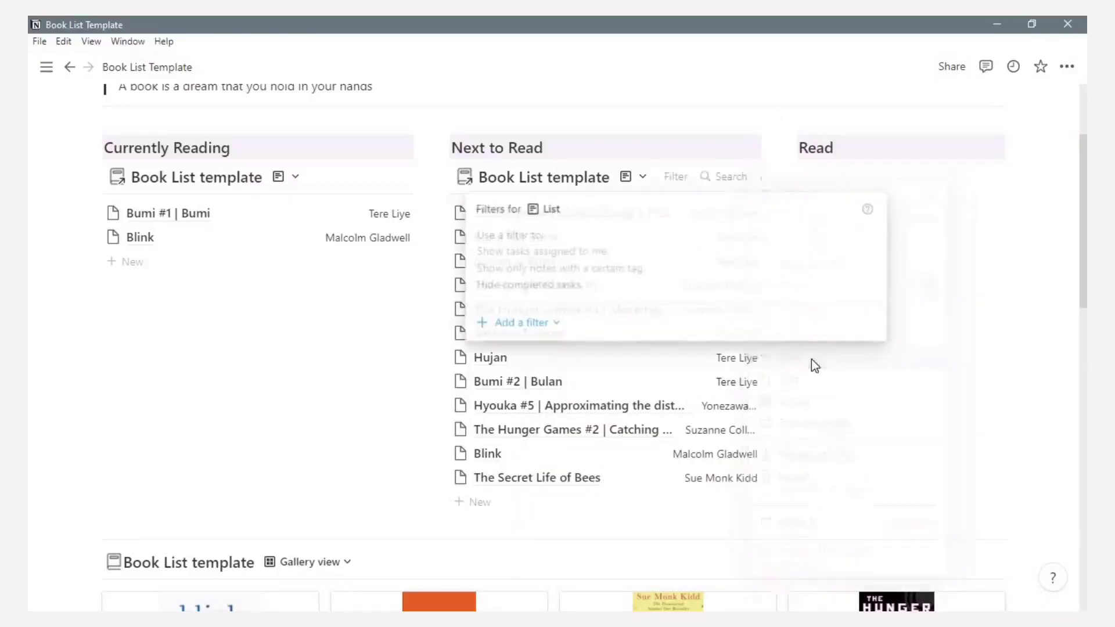
left_click(560, 321)
left_click(543, 349)
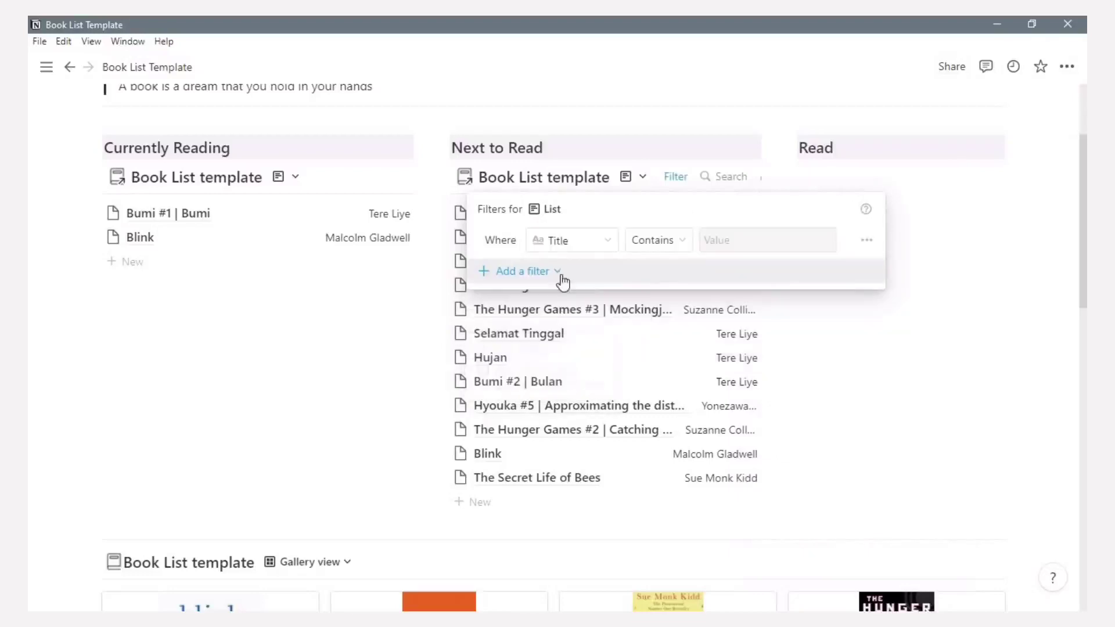
left_click(574, 241)
left_click(518, 503)
left_click(761, 243)
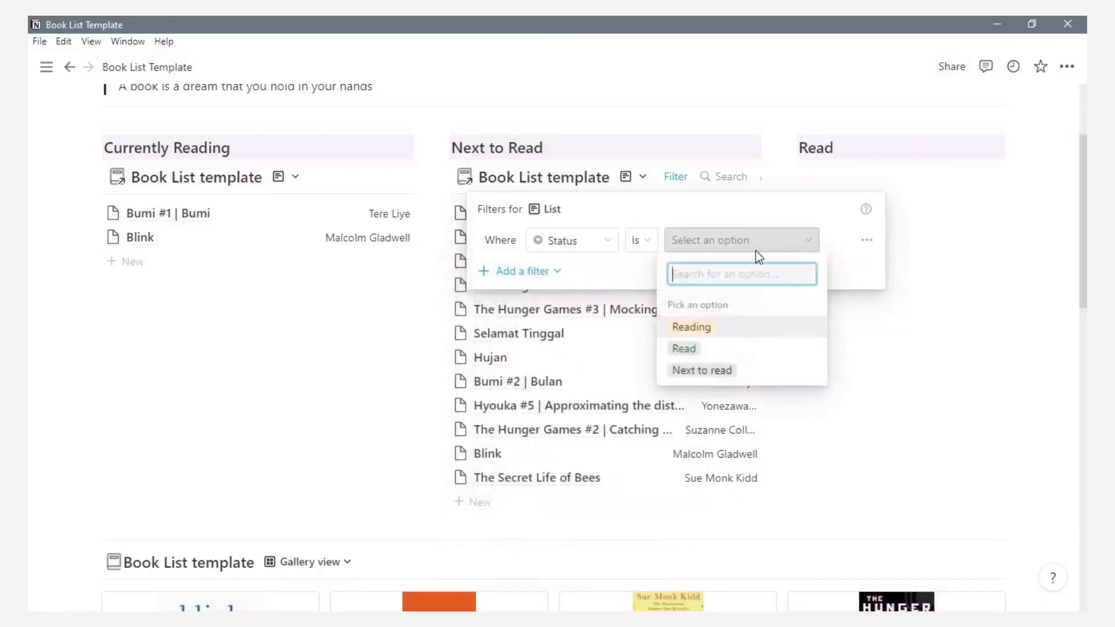
left_click(712, 370)
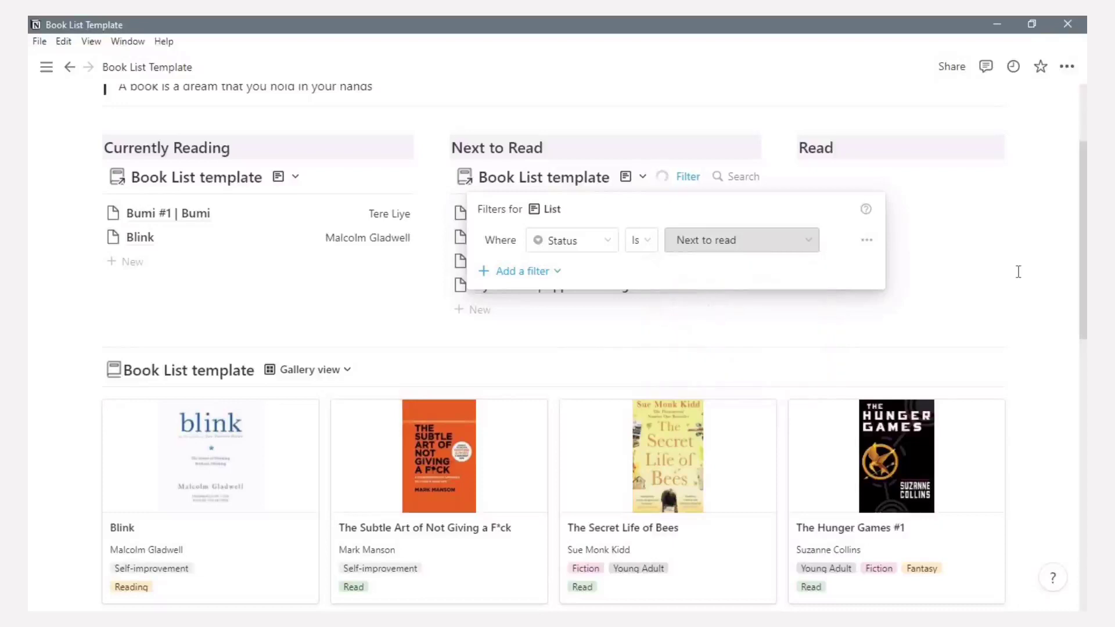
left_click(1016, 271)
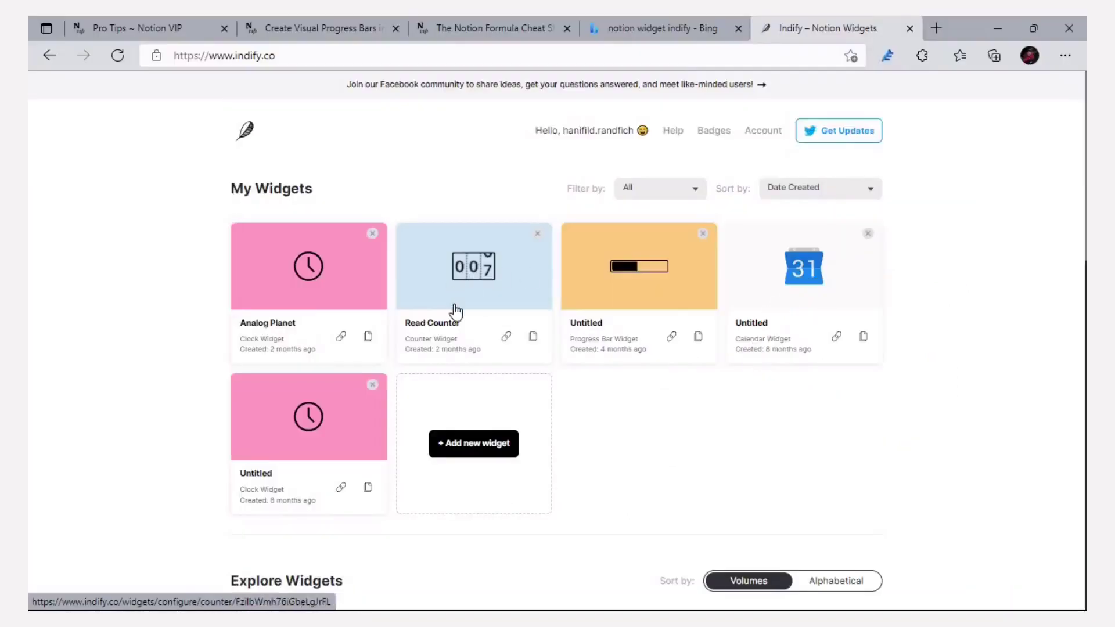
- Create a new Counter widget from Indify's widget catalogue
left_click(480, 452)
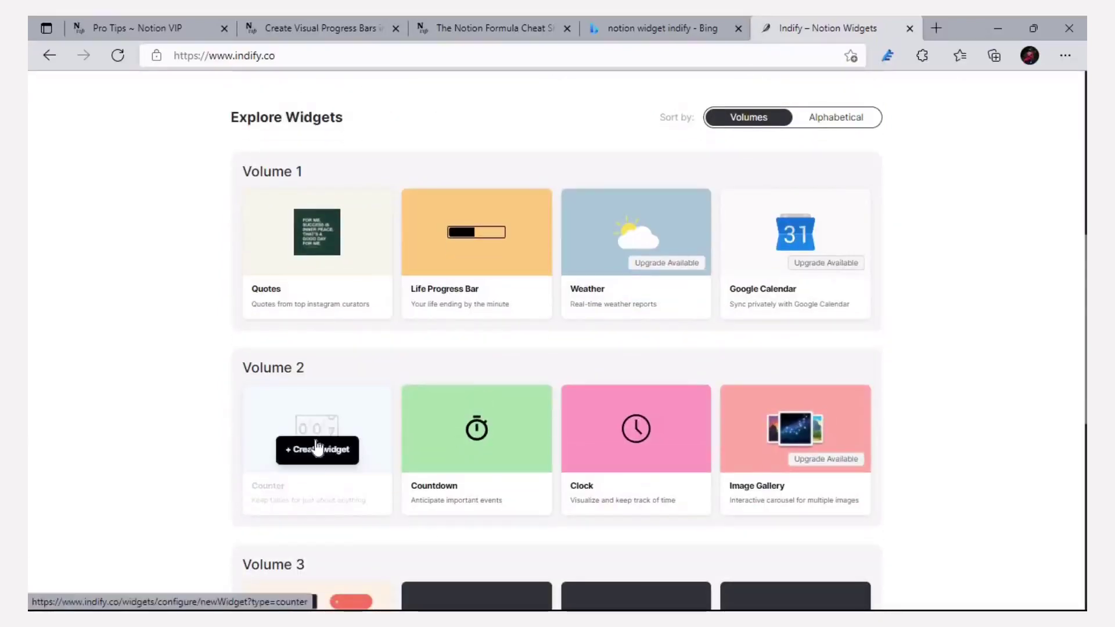
left_click(316, 451)
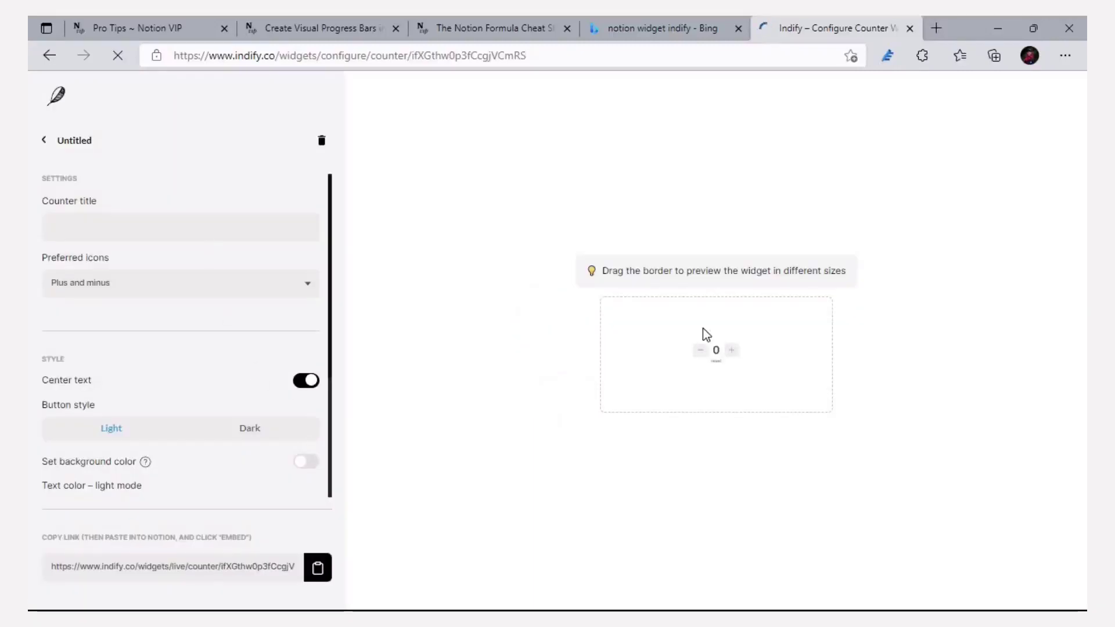
- Rename the widget 'Read counter template' and set the counter title to 'Read'
left_click(110, 141)
left_click_drag(110, 142, 60, 142)
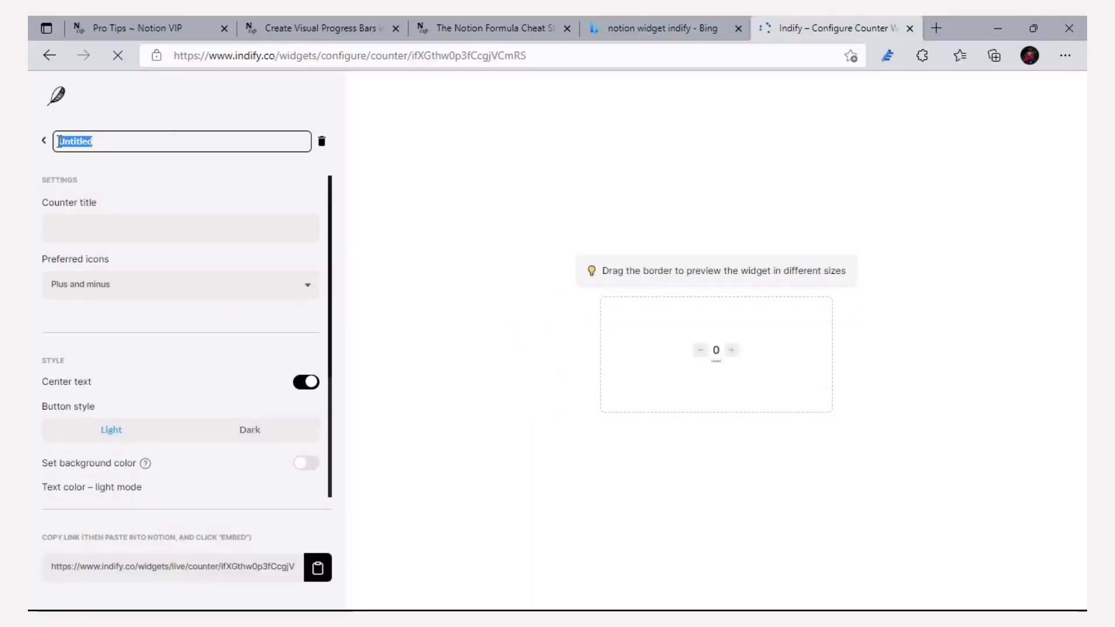
type("Counter")
key("BackSpace")
key("BackSpace")
key("BackSpace")
key("BackSpace")
key("BackSpace")
key("BackSpace")
key("BackSpace")
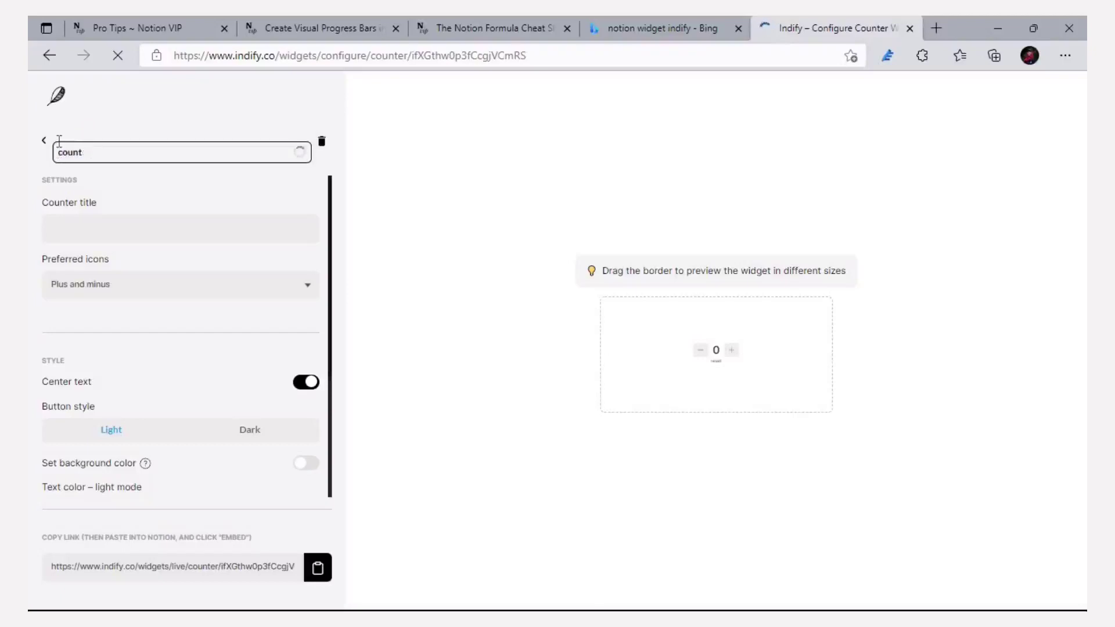
type("Read counter te")
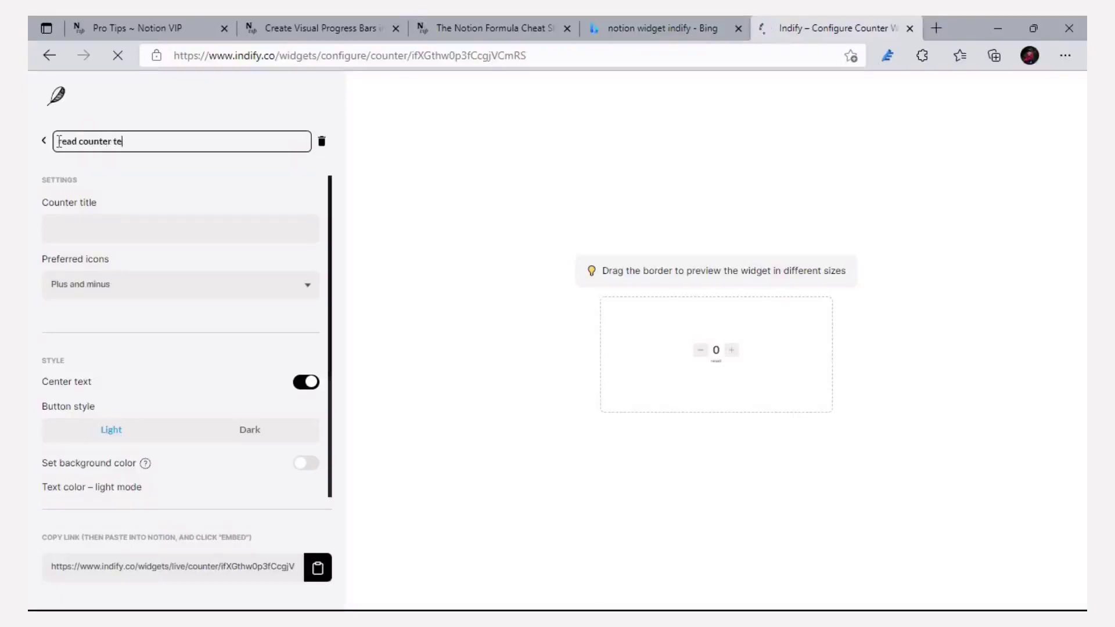
type("mplate")
left_click(113, 216)
type("Re")
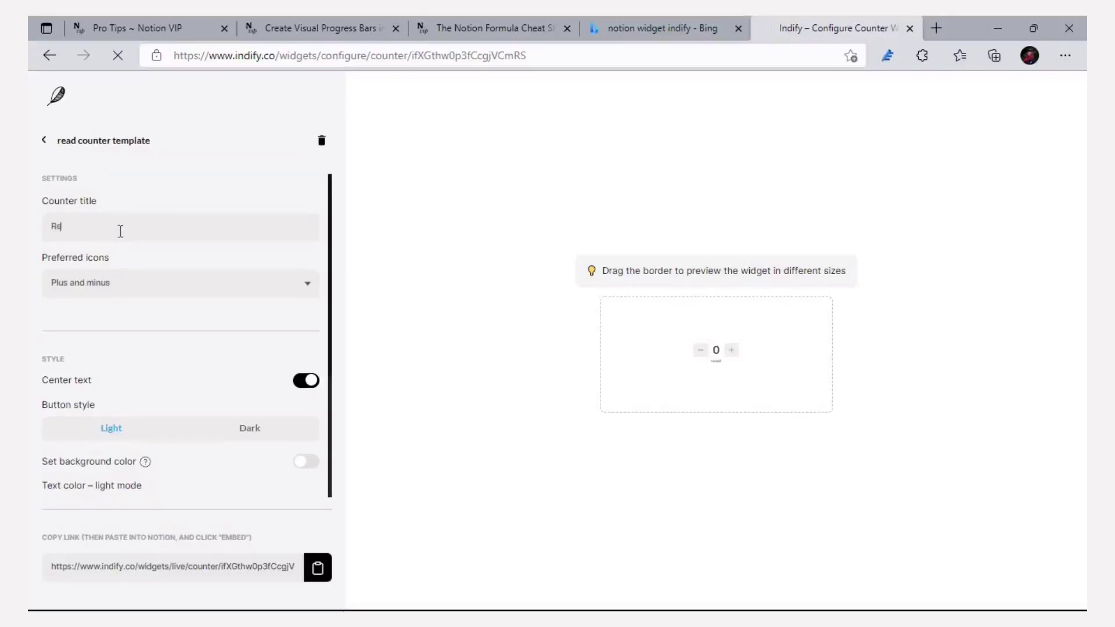
type("ad Counter")
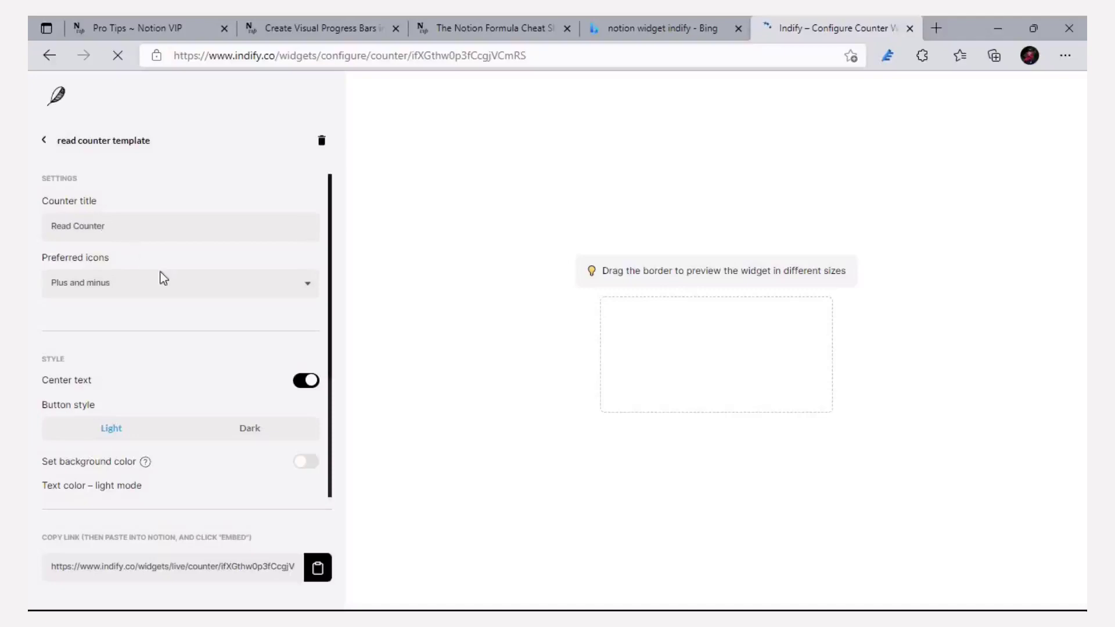
- Switch the counter icons to Arrows and copy the widget's live link
left_click(201, 296)
left_click(209, 318)
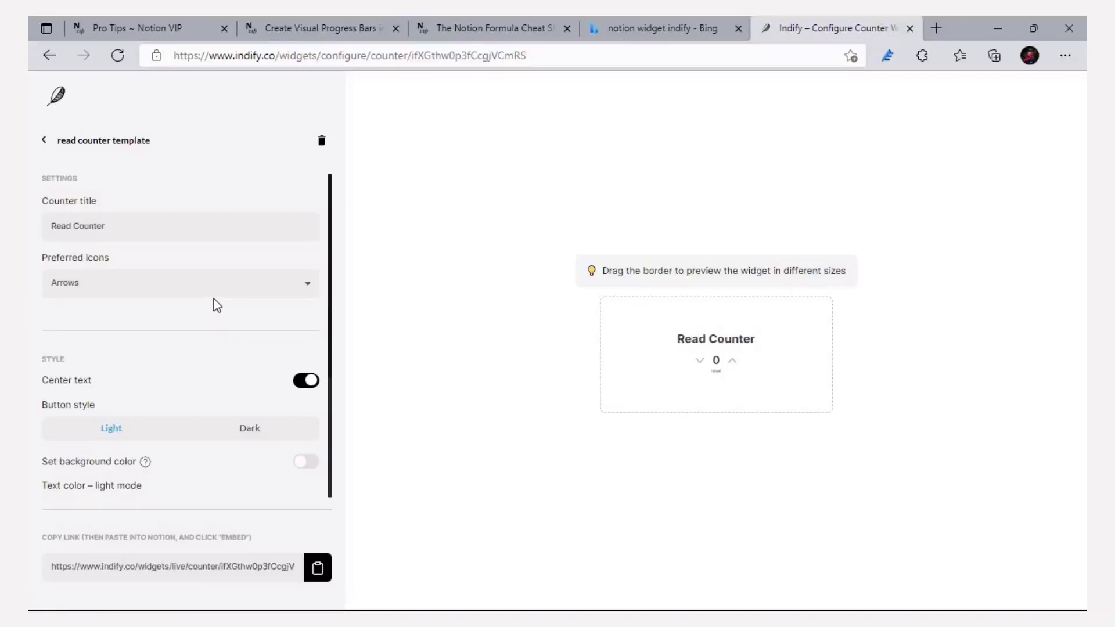
scroll(221, 309, "down", 2)
scroll(218, 300, "down", 2)
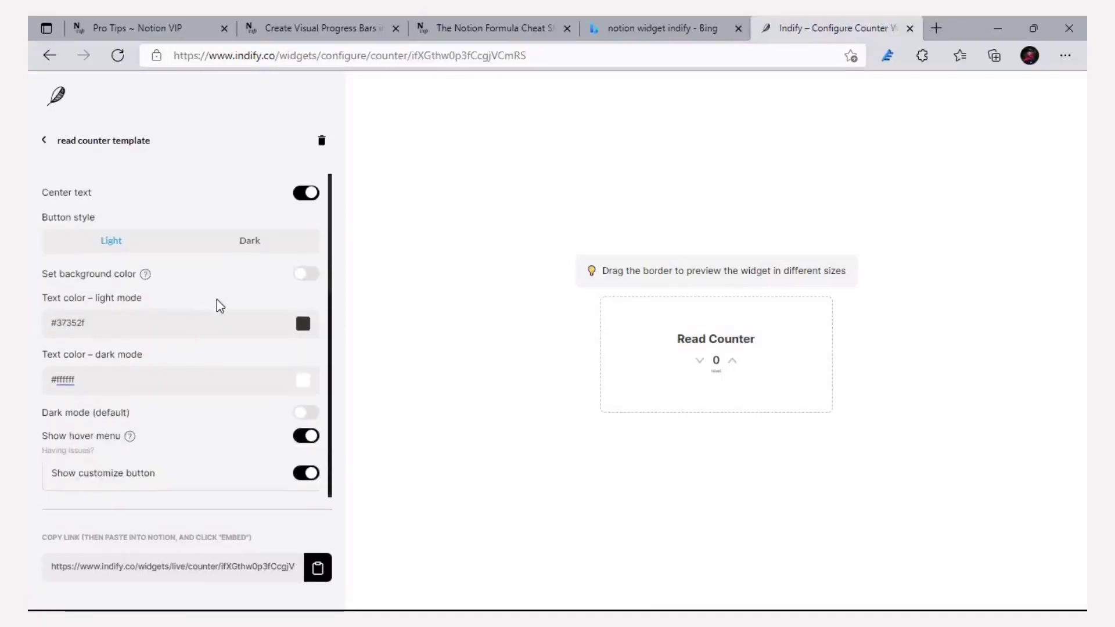
left_click(318, 569)
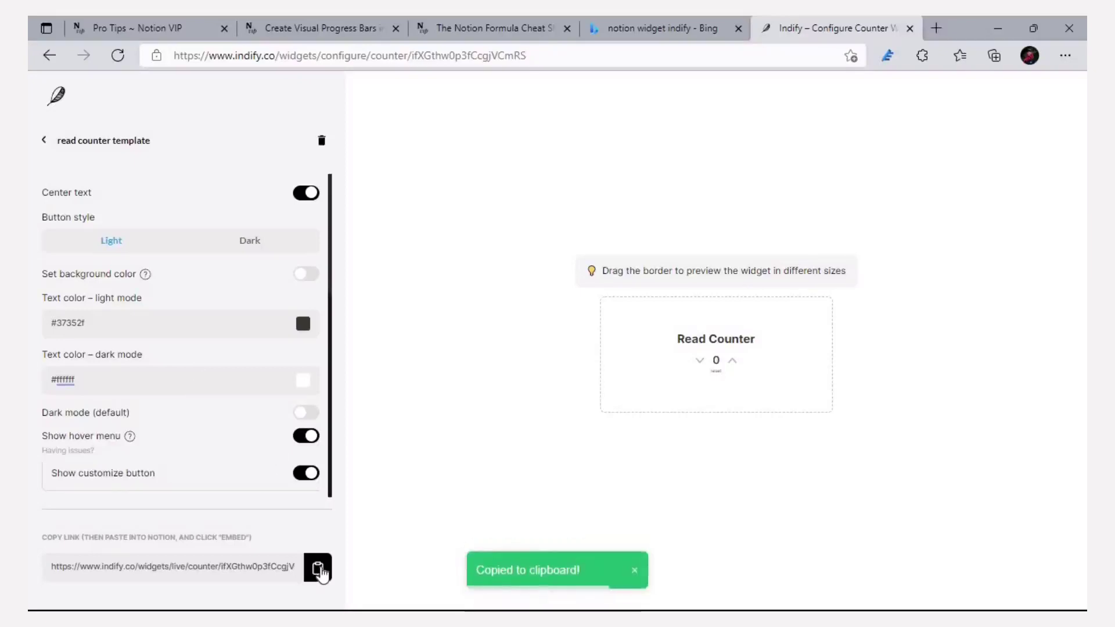
- Paste the Indify link under Read as an embed, count it up, and add a block below
left_click(1001, 32)
key("Return")
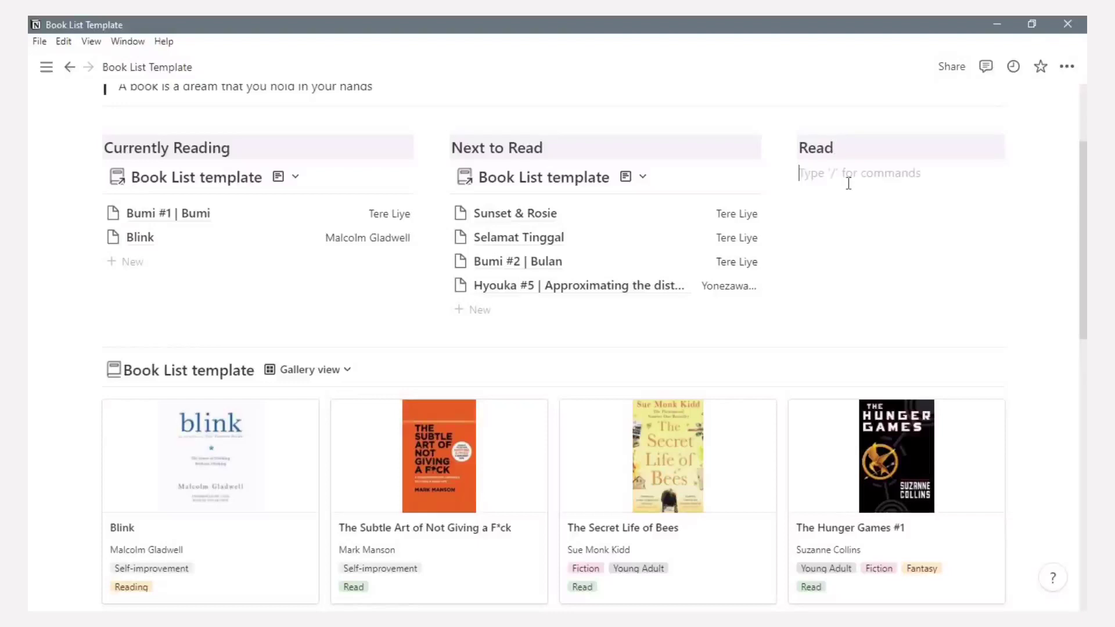
key("ctrl+v")
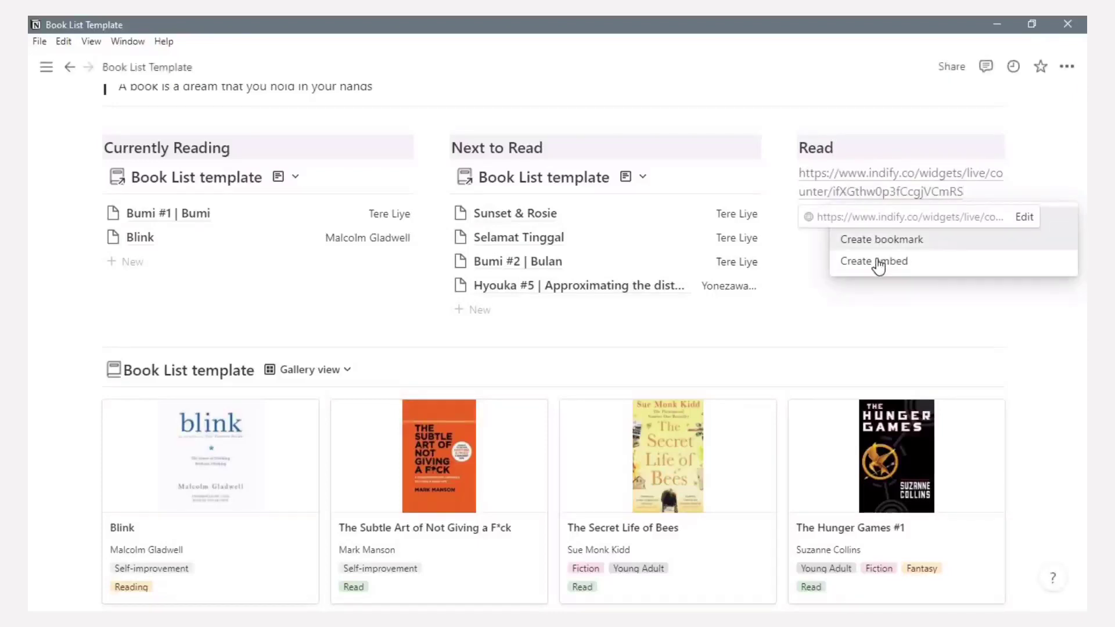
left_click(879, 263)
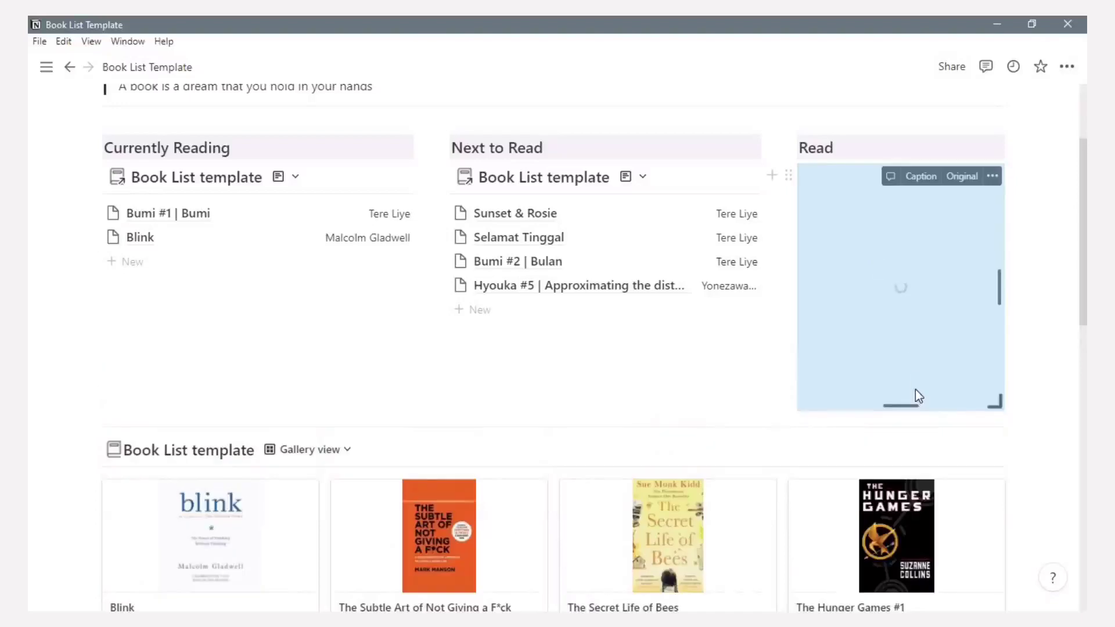
left_click(901, 340)
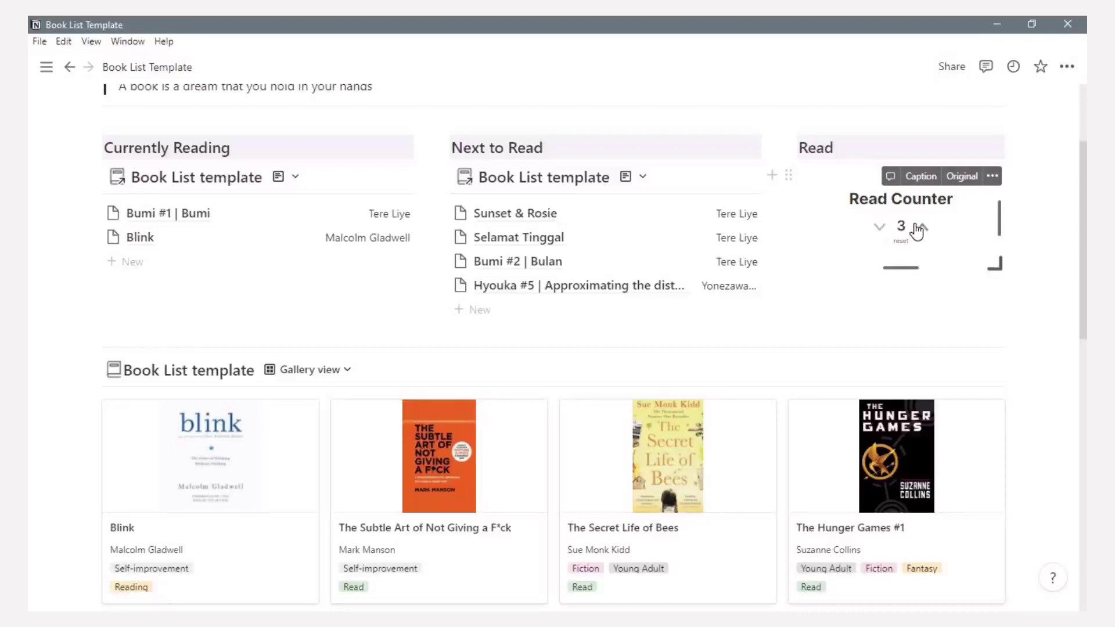
left_click(947, 148)
key("Return")
- Add a purple-background 'Goal' heading below the Read Counter and shorten the embed
left_click_drag(788, 172, 811, 269)
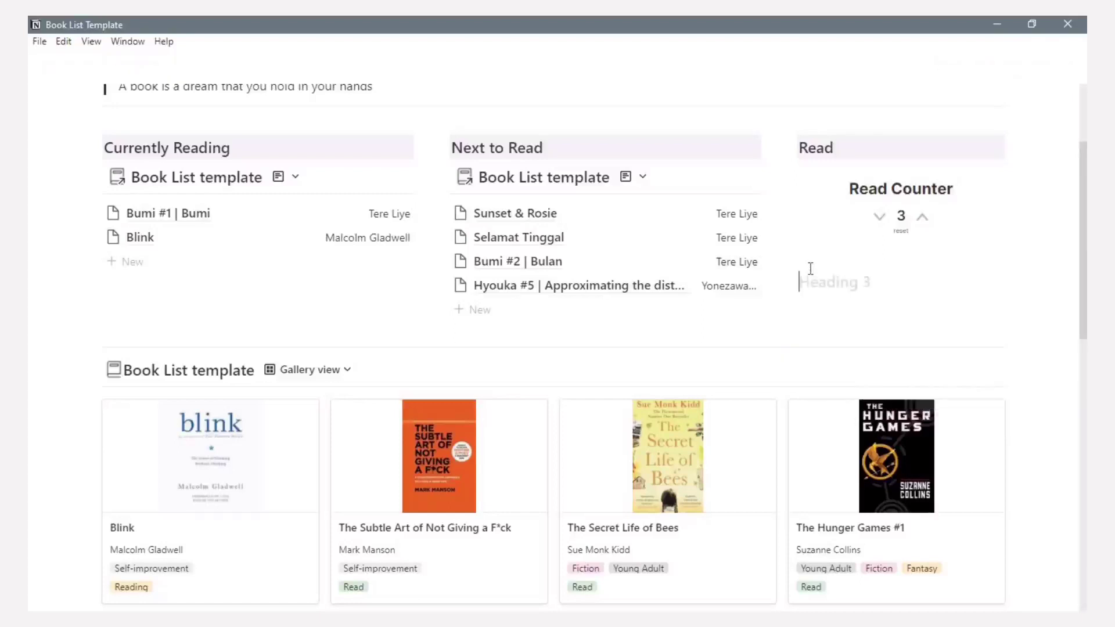
type("Goal")
left_click(800, 282)
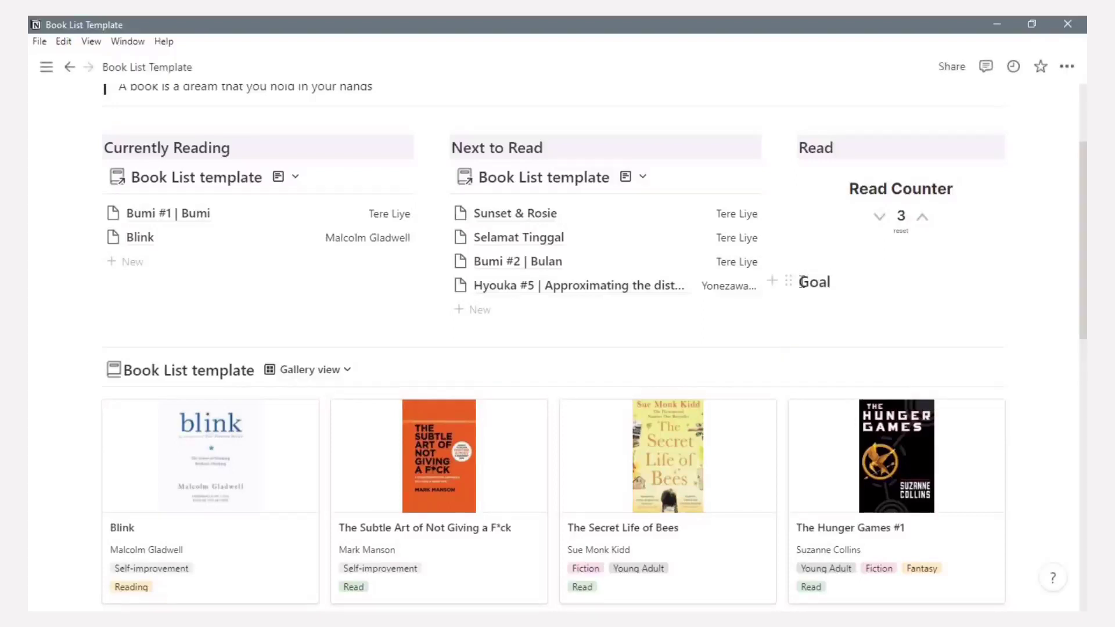
type("/pu")
left_click(863, 386)
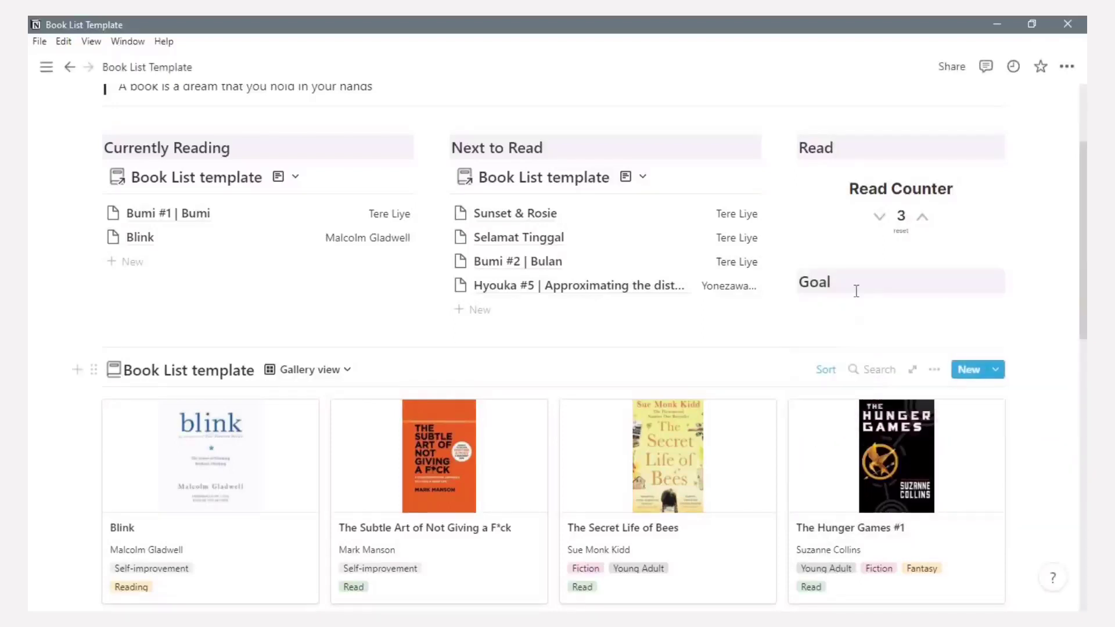
left_click_drag(904, 248, 904, 241)
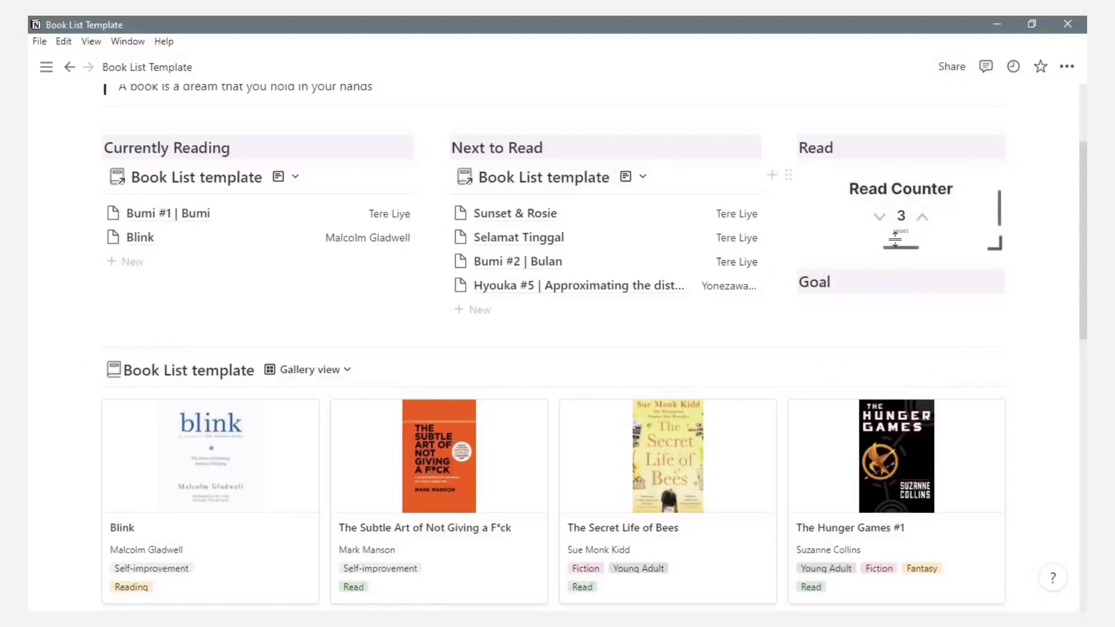
left_click(841, 282)
- Add the quote 'Read 8 books this year!' under Goal
key("Return")
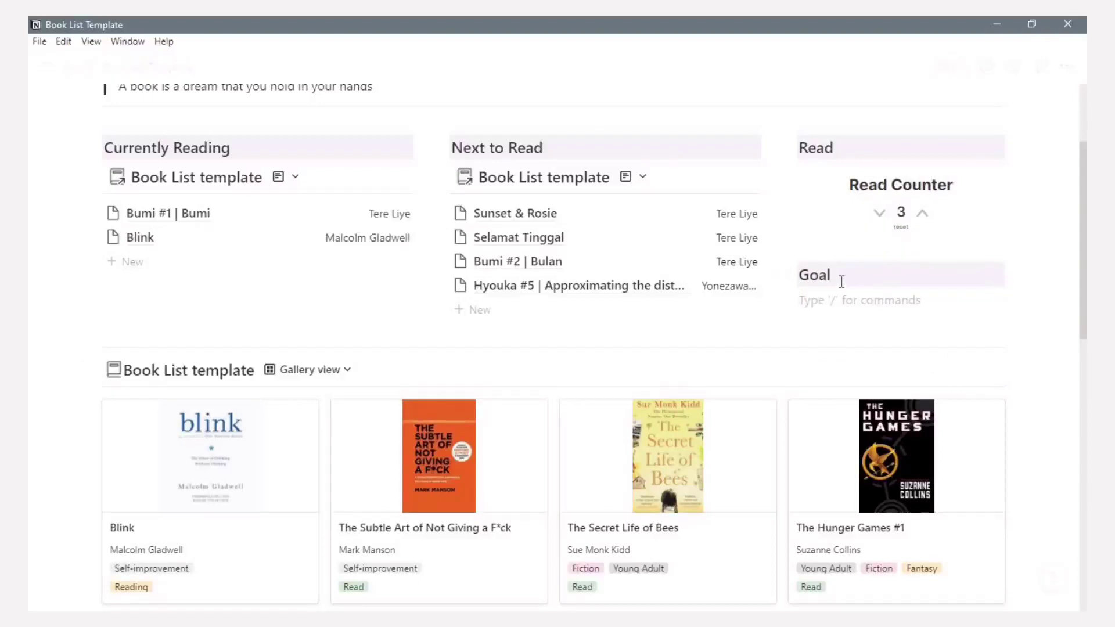
type("/qu")
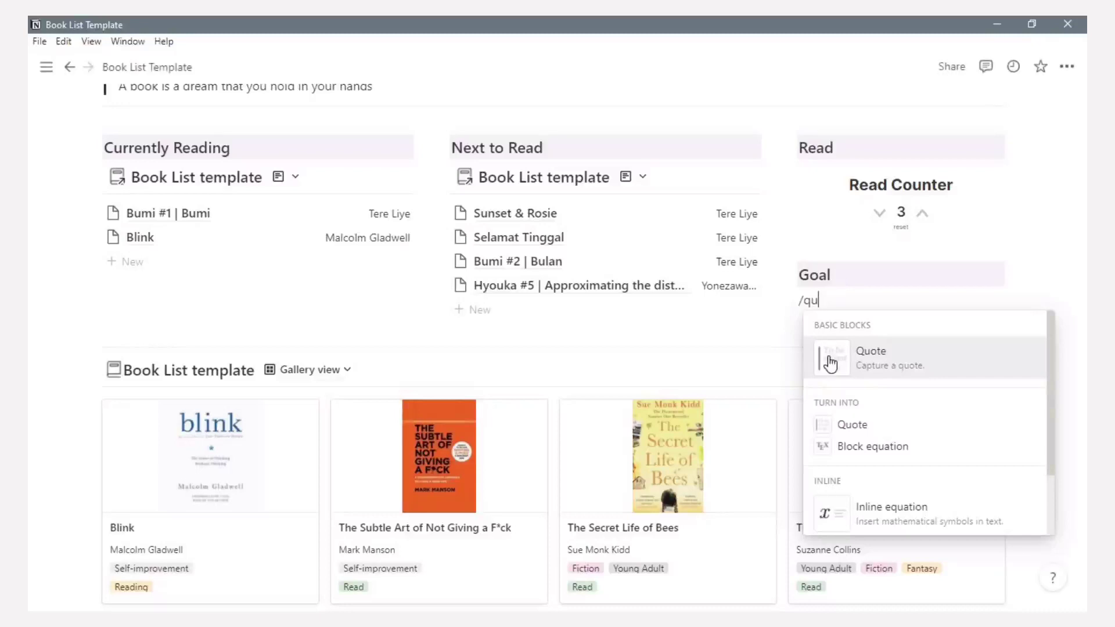
left_click(873, 359)
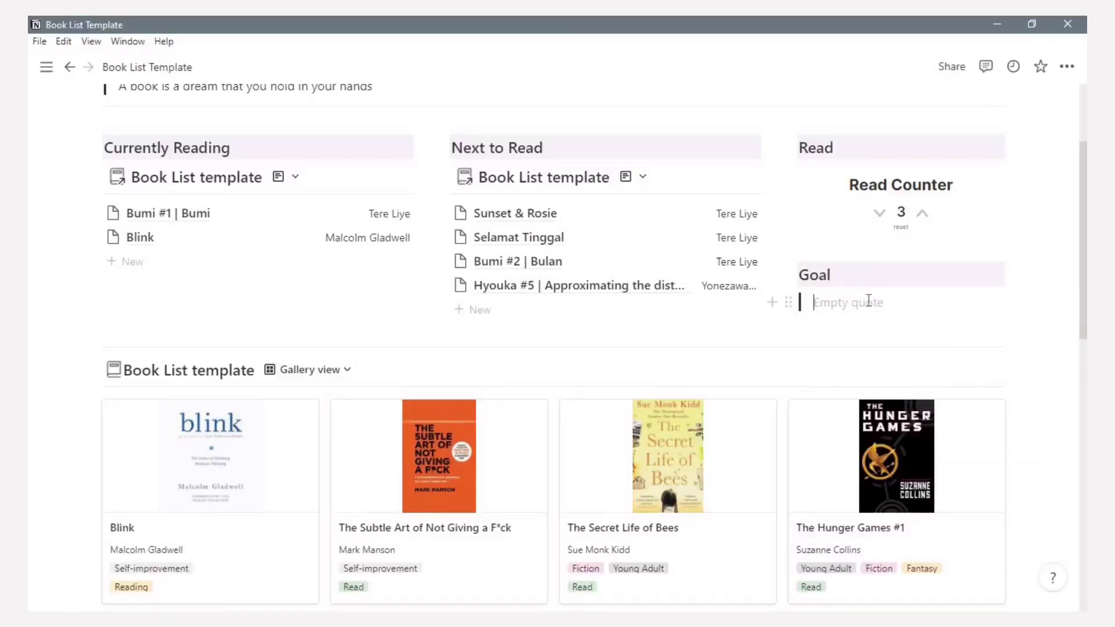
type("Read 8 books this yea")
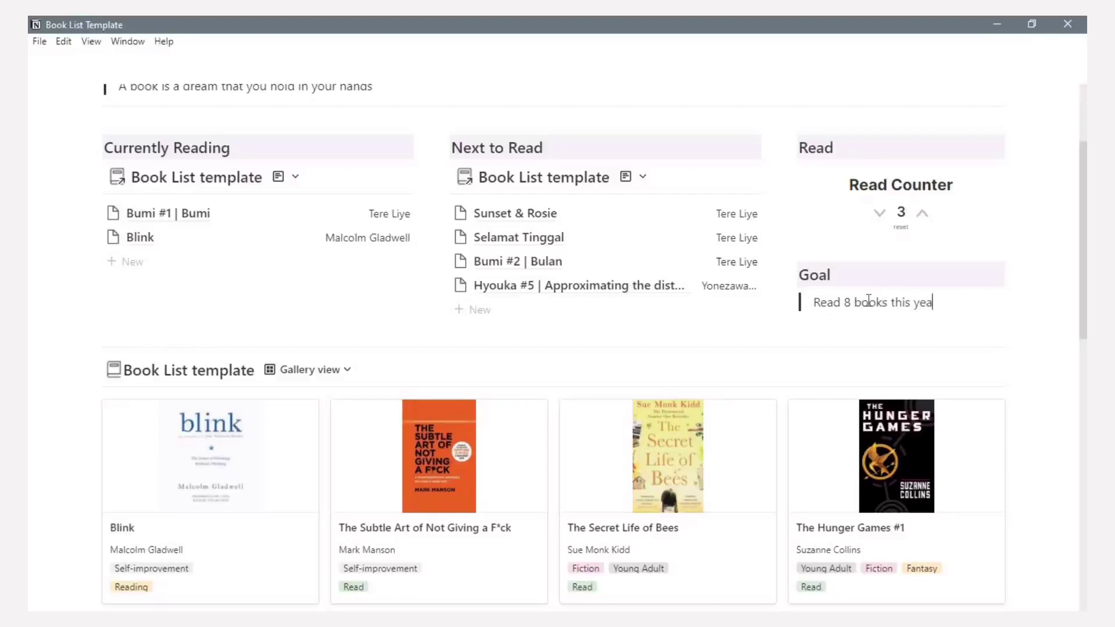
type("r!")
- Add a callout reading 'You have read 1/8' below the quote
key("Return")
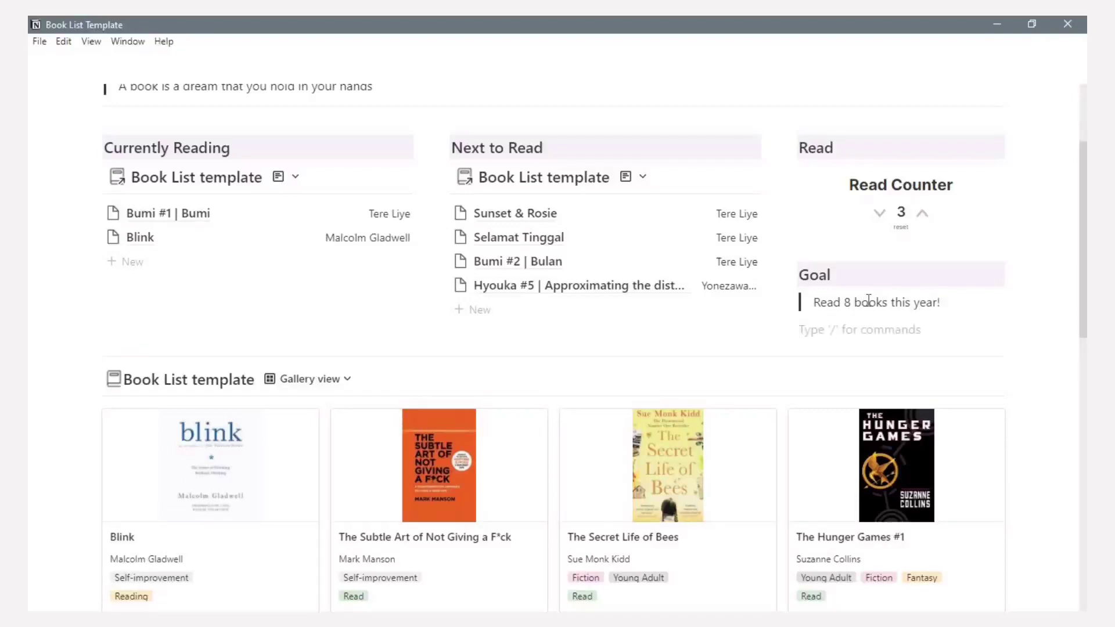
type("/call")
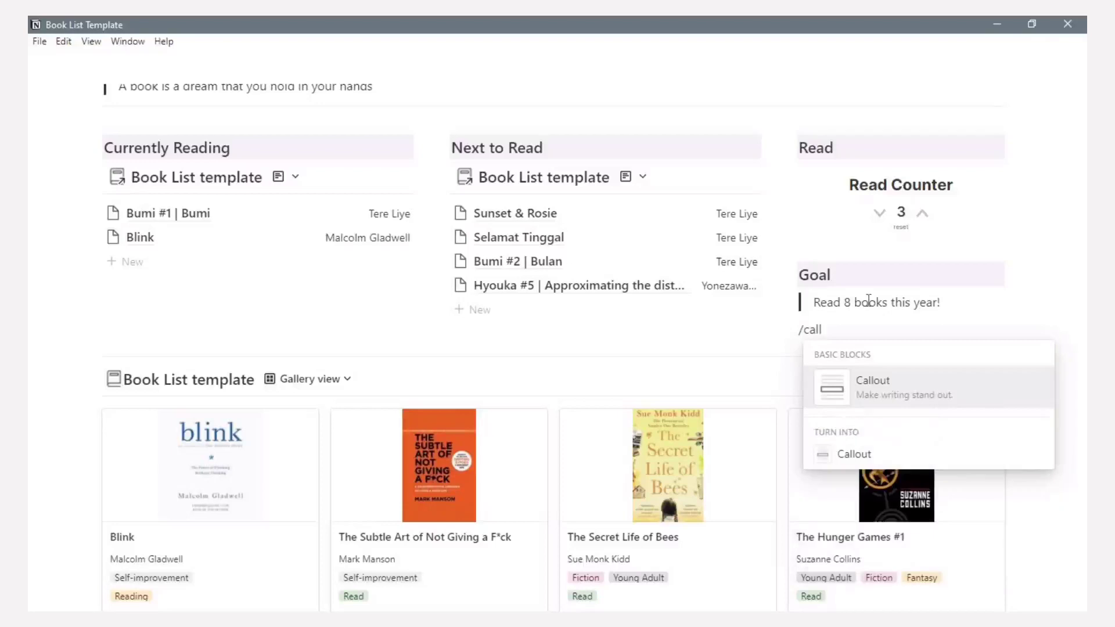
key("Return")
type("You have re")
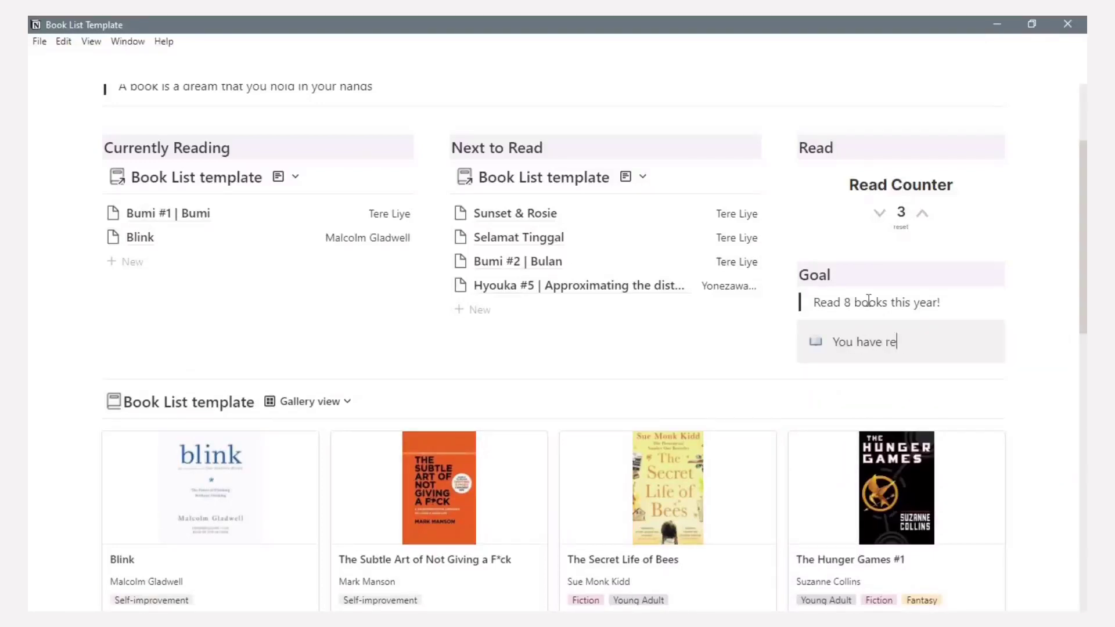
type("ad 1/8")
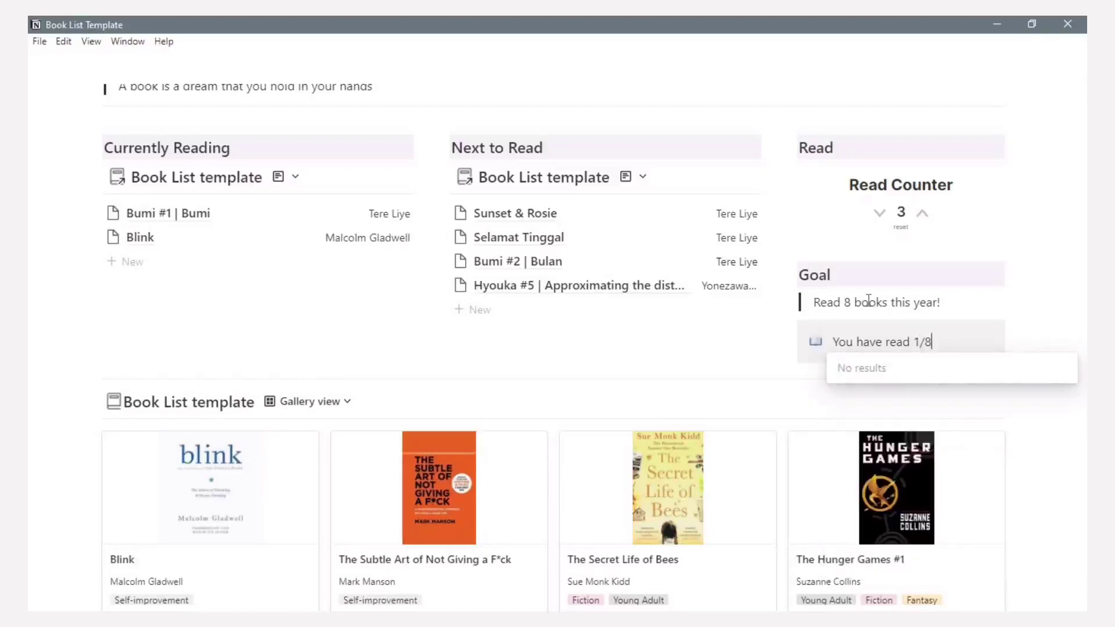
left_click_drag(933, 342, 913, 344)
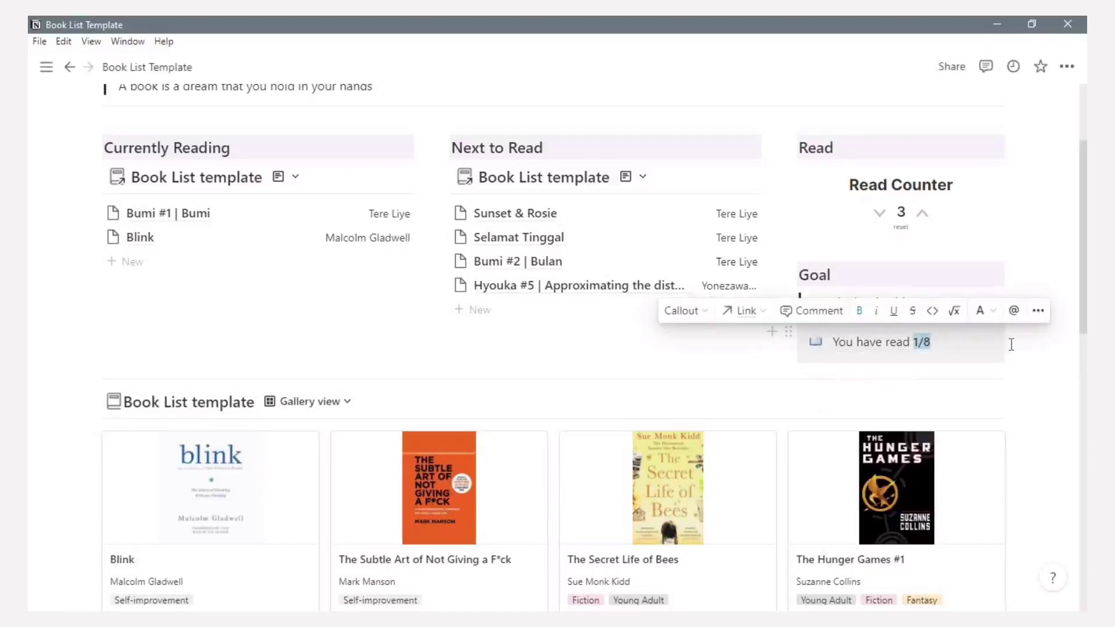
left_click(1038, 352)
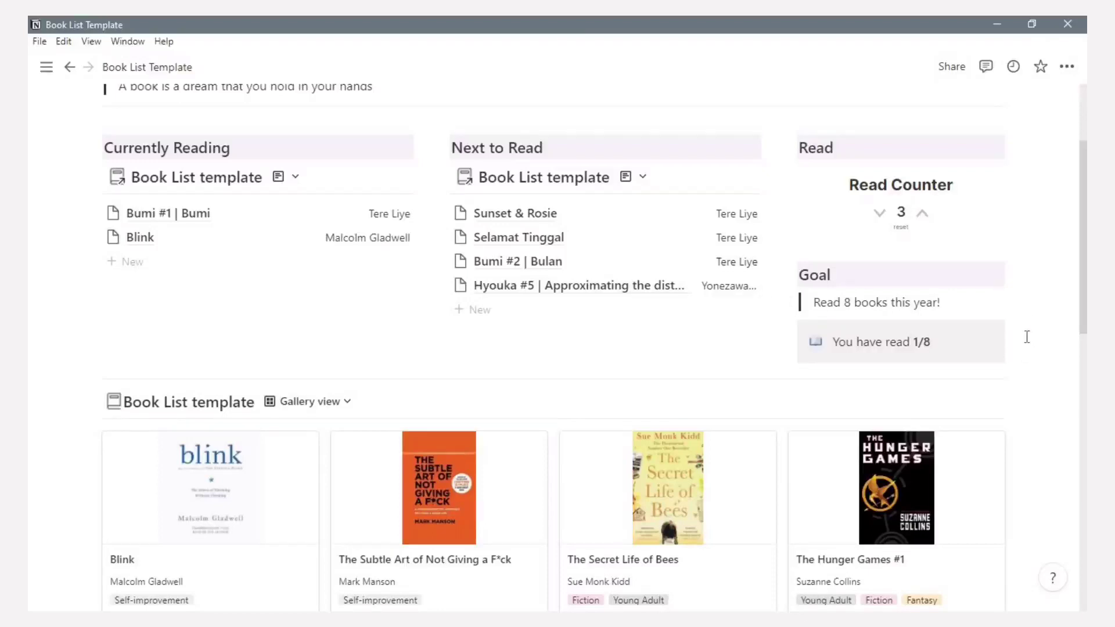
- Duplicate the divider block, then delete the extra copy
left_click(93, 378)
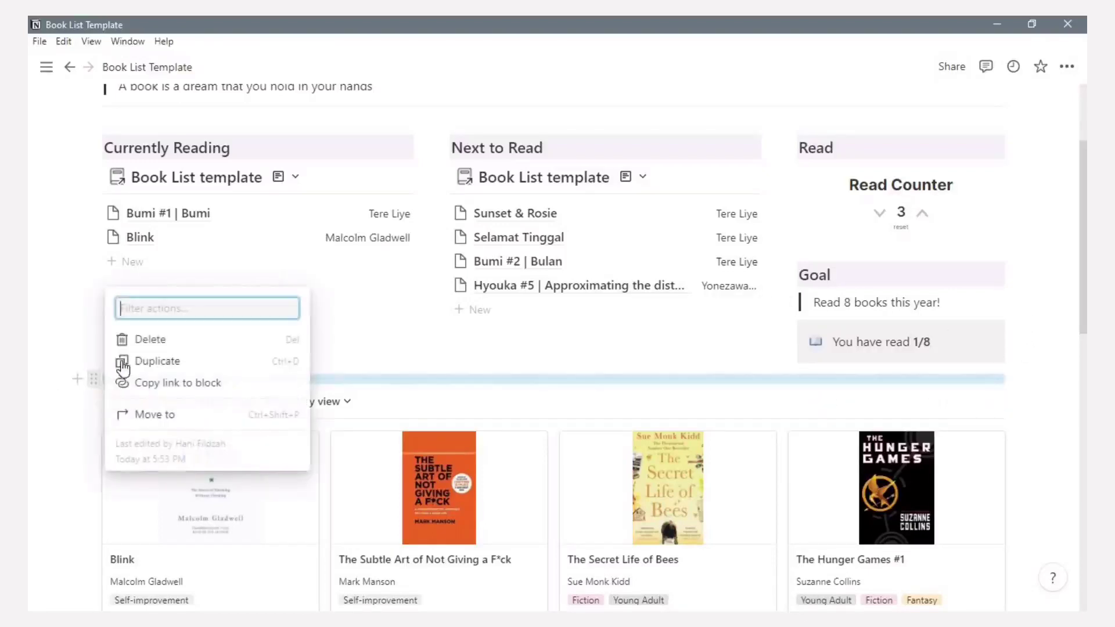
left_click(123, 365)
left_click(95, 390)
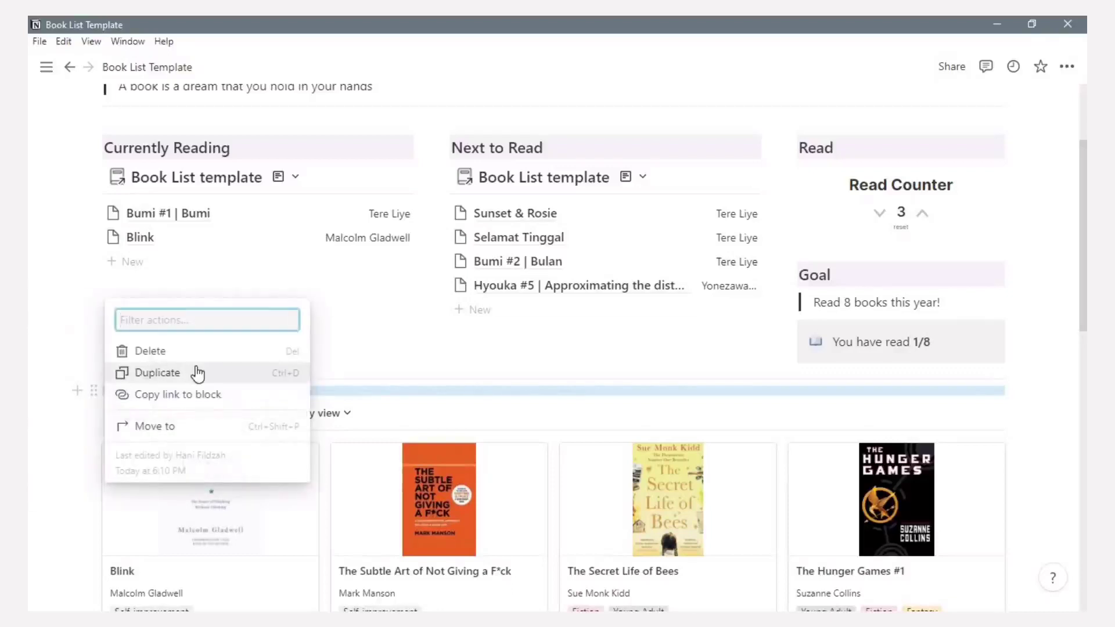
left_click(366, 385)
left_click(93, 390)
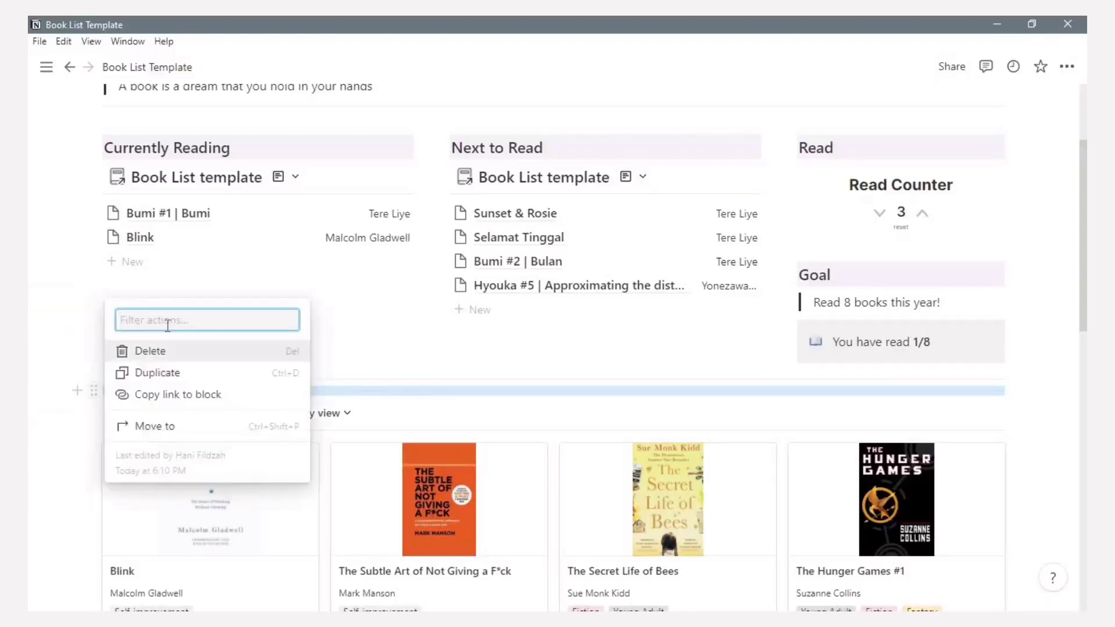
left_click(173, 351)
left_click(166, 379)
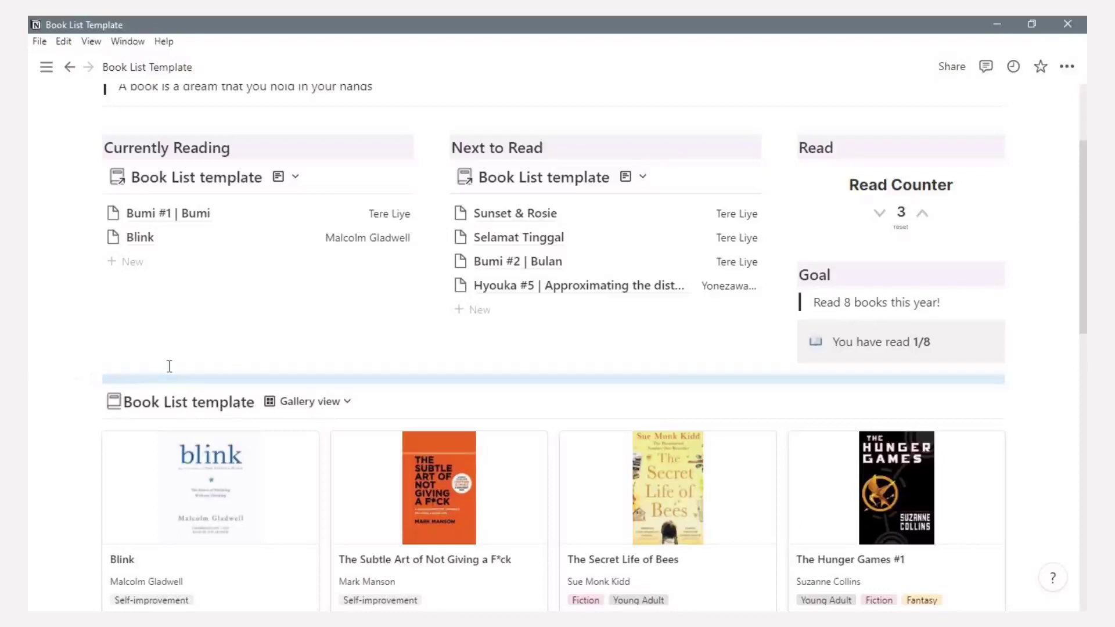
- Move an empty block above the gallery and make it a purple-background Heading 3 'Library'
left_click(169, 367)
left_click_drag(89, 294, 129, 393)
left_click(129, 393)
type("/h3")
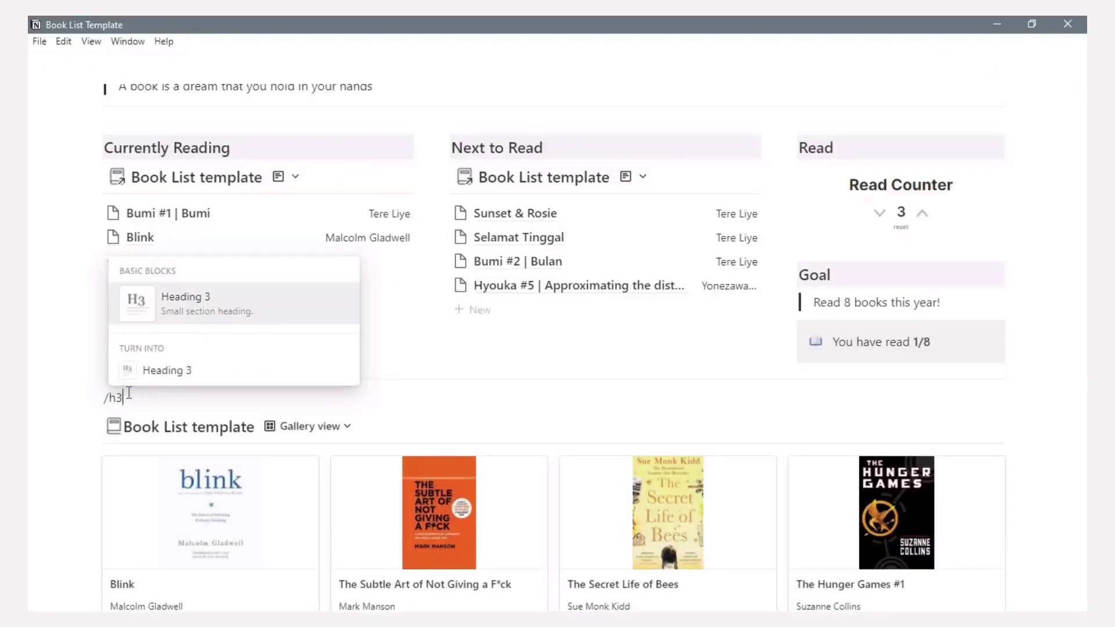
key("Return")
type("Library")
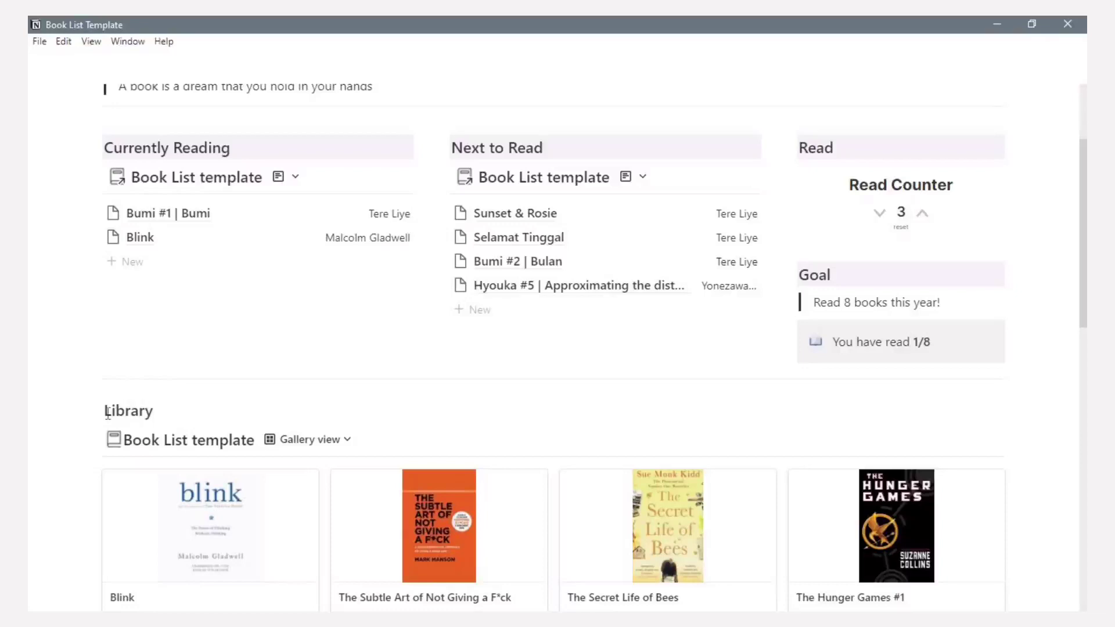
left_click(107, 412)
type("/")
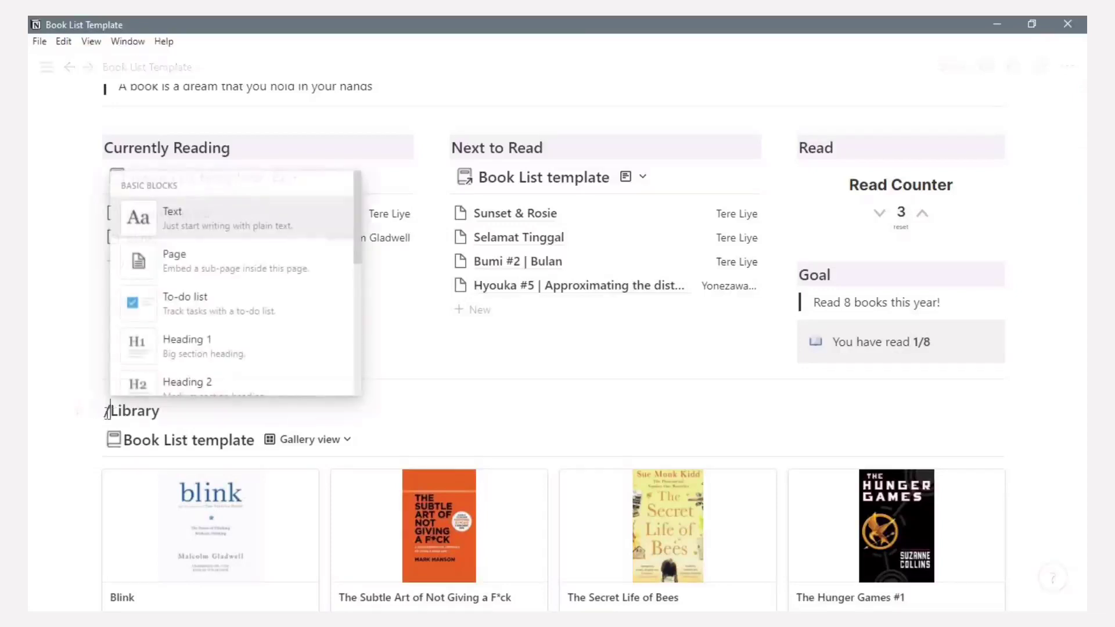
type("pu")
left_click(164, 386)
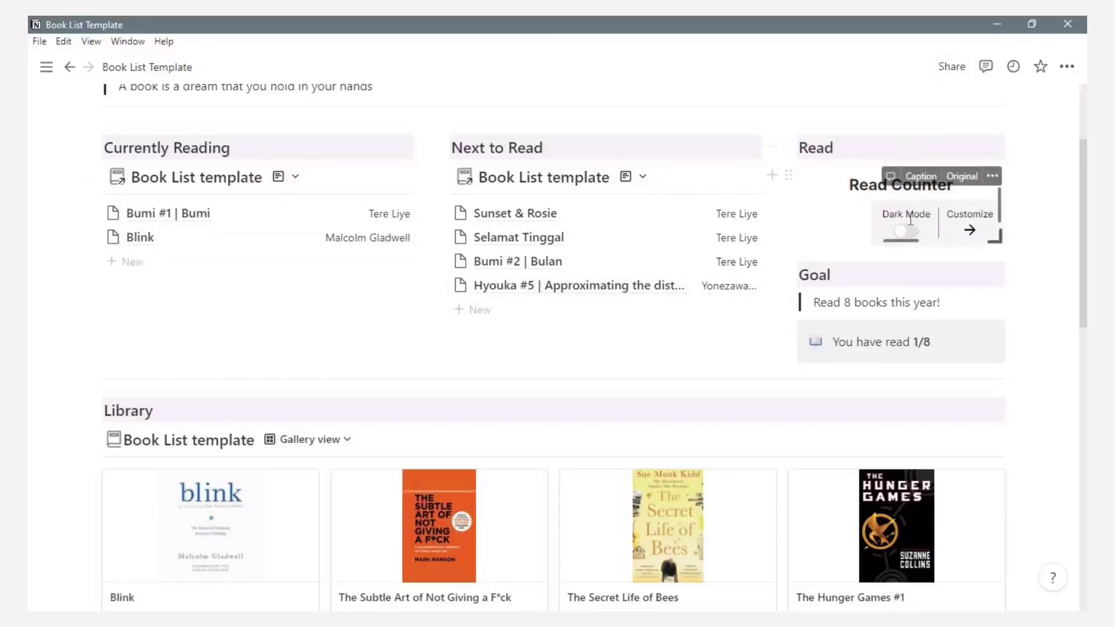
- Insert a divider line directly above the formula block
scroll(834, 298, "down", 13)
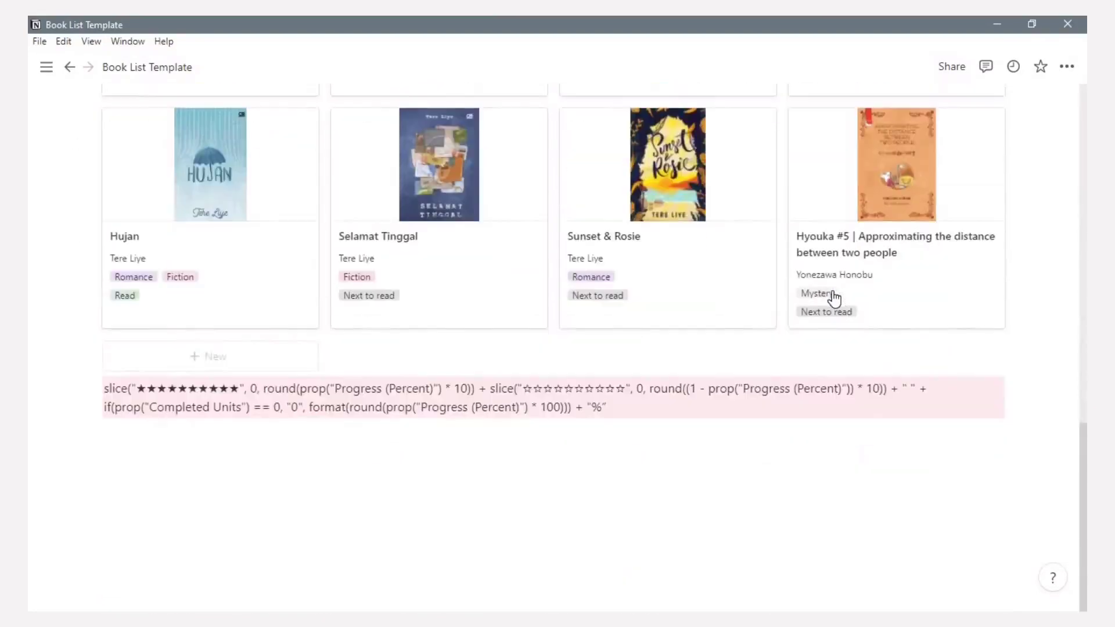
left_click(112, 433)
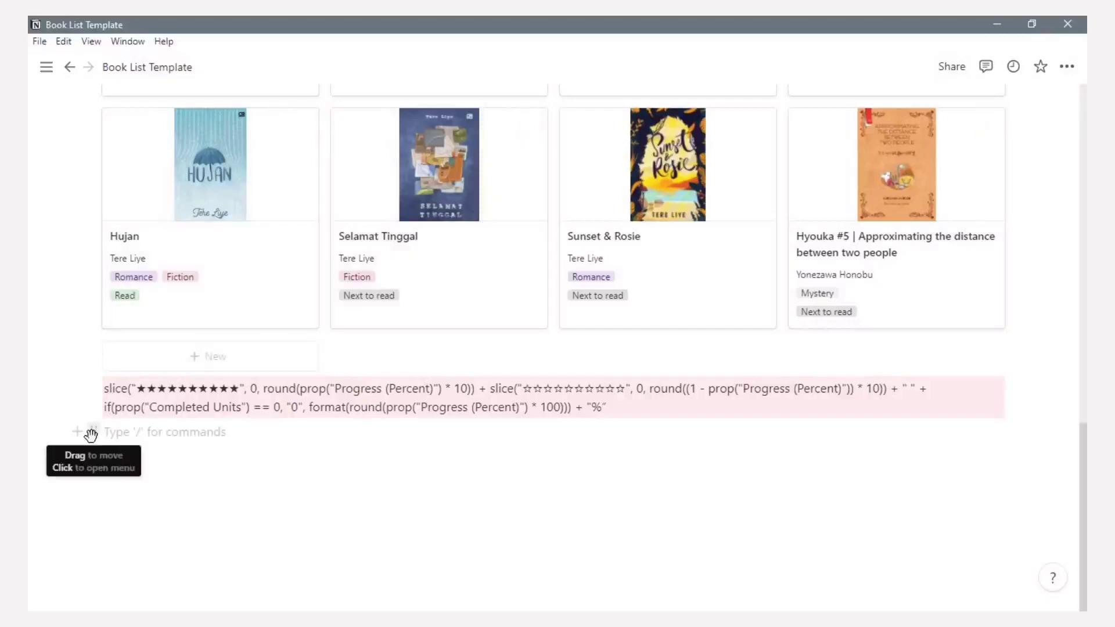
left_click_drag(92, 434, 162, 380)
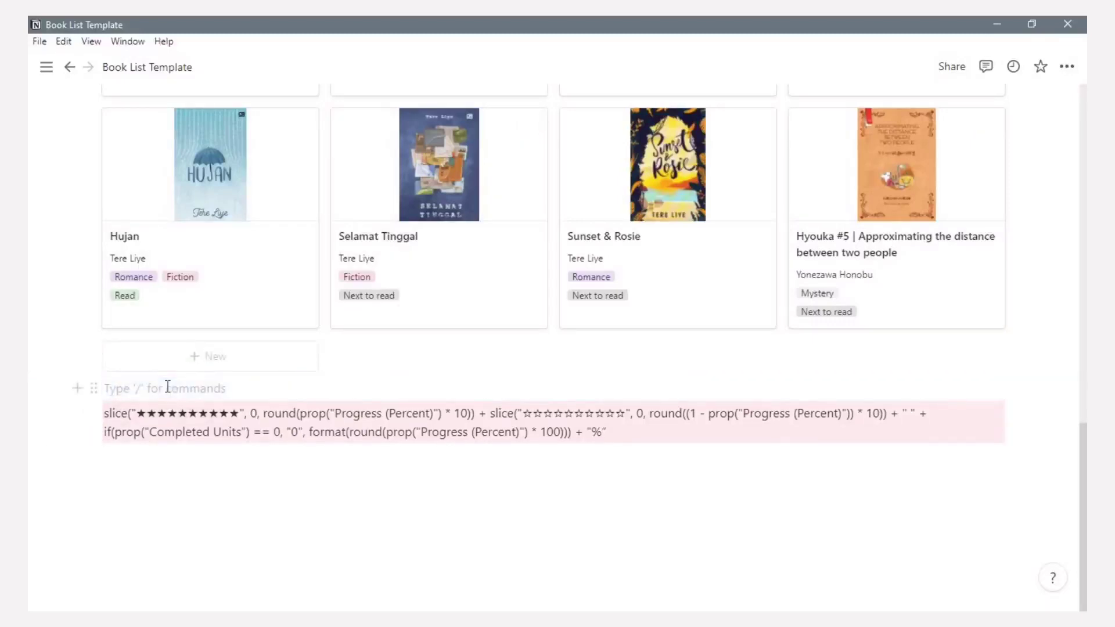
type("/div")
key("Return")
- Give the page a building emoji icon and switch to the notion.vip icons site
scroll(167, 385, "up", 15)
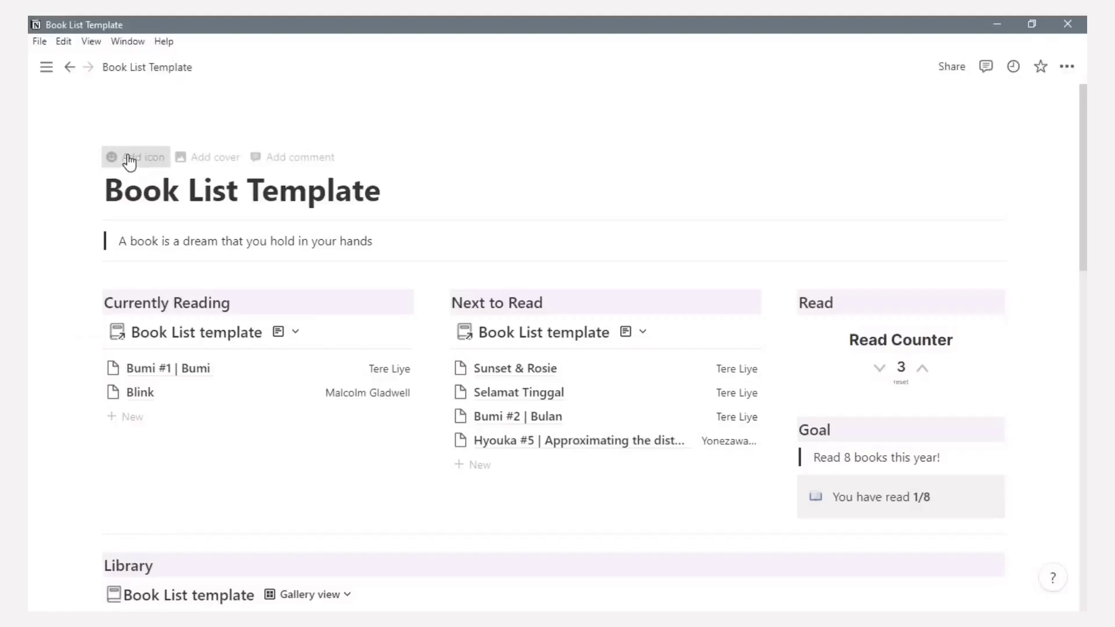
left_click(129, 160)
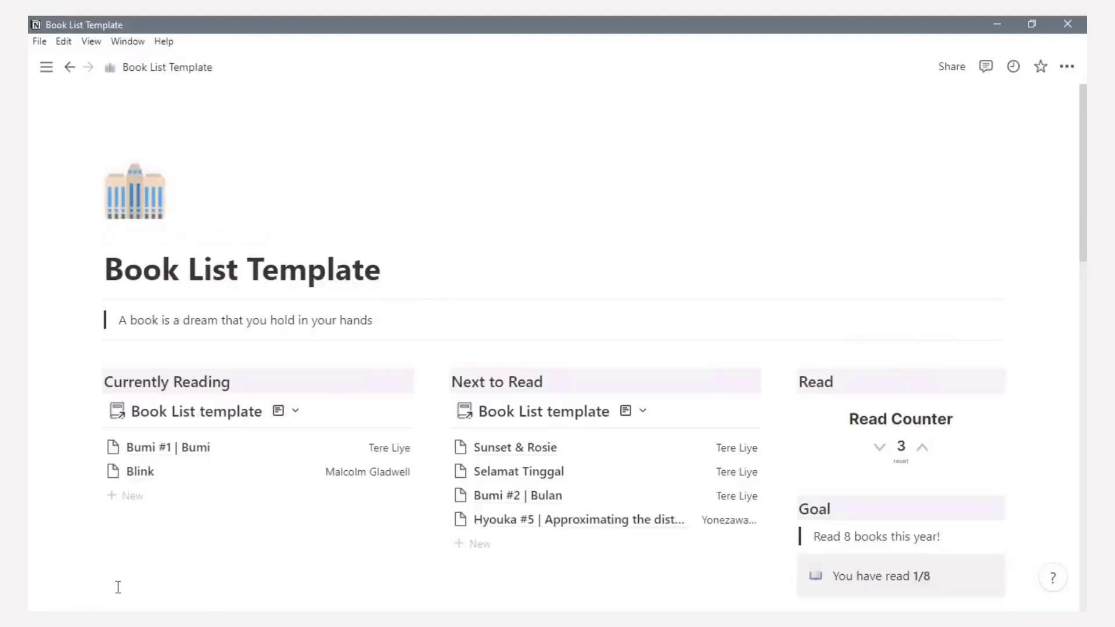
key("alt+Tab")
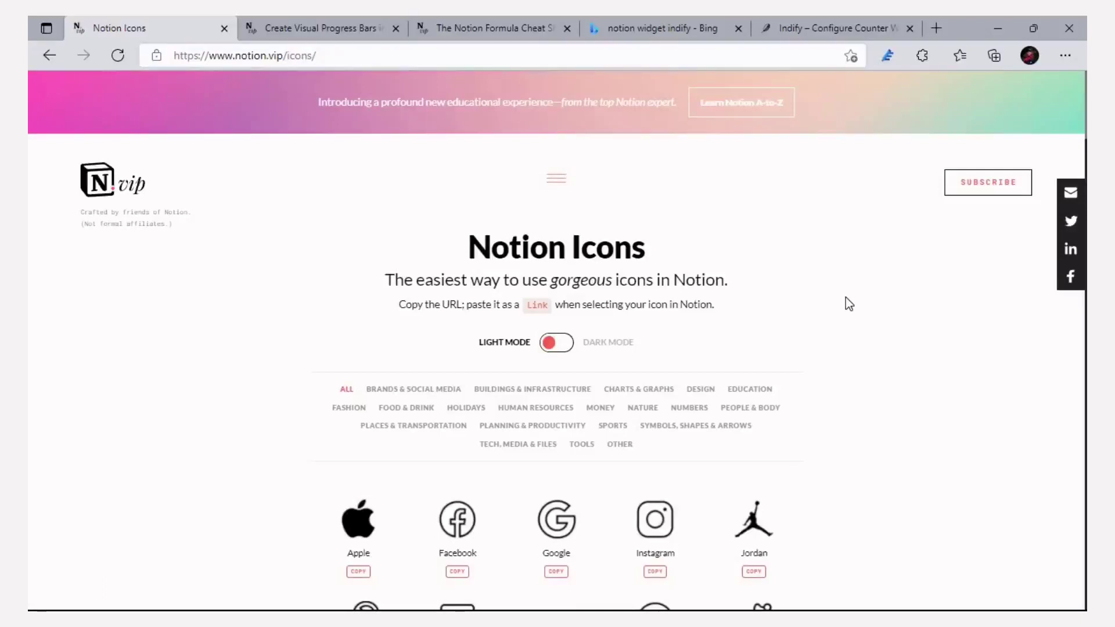
- Copy the Book icon's image link from notion.vip/icons, then minimize the browser
scroll(849, 304, "down", 2)
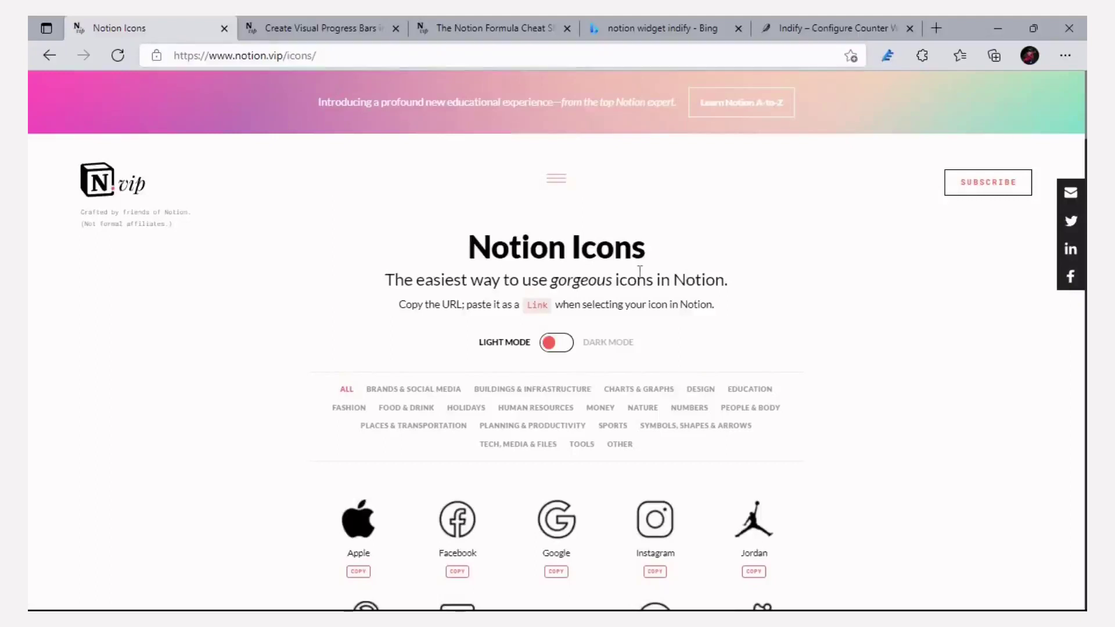
scroll(640, 270, "down", 5)
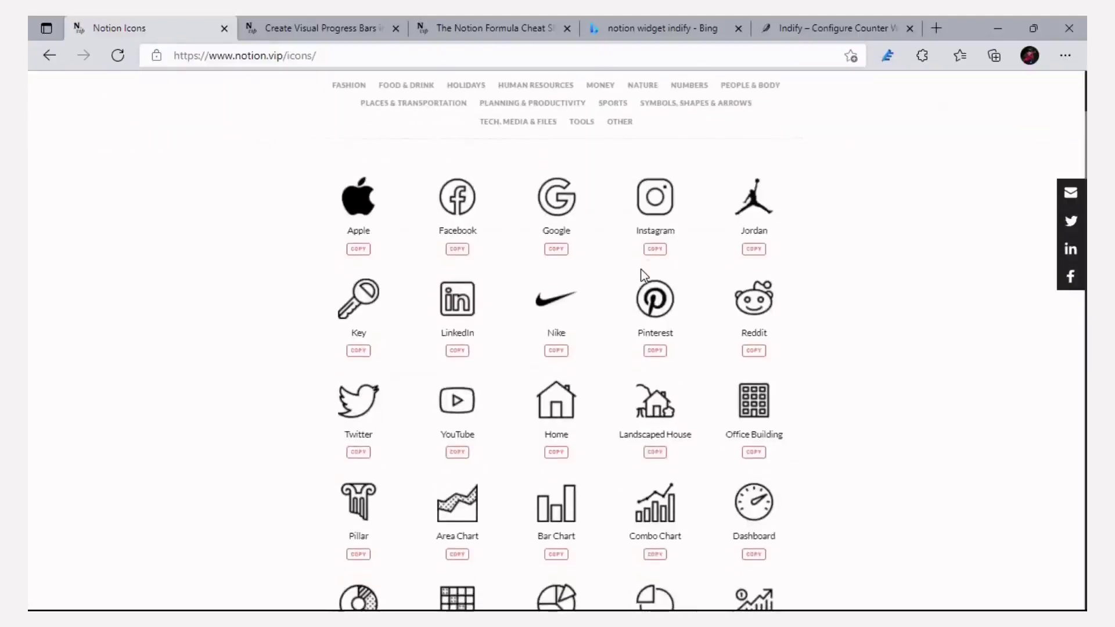
scroll(640, 270, "down", 8)
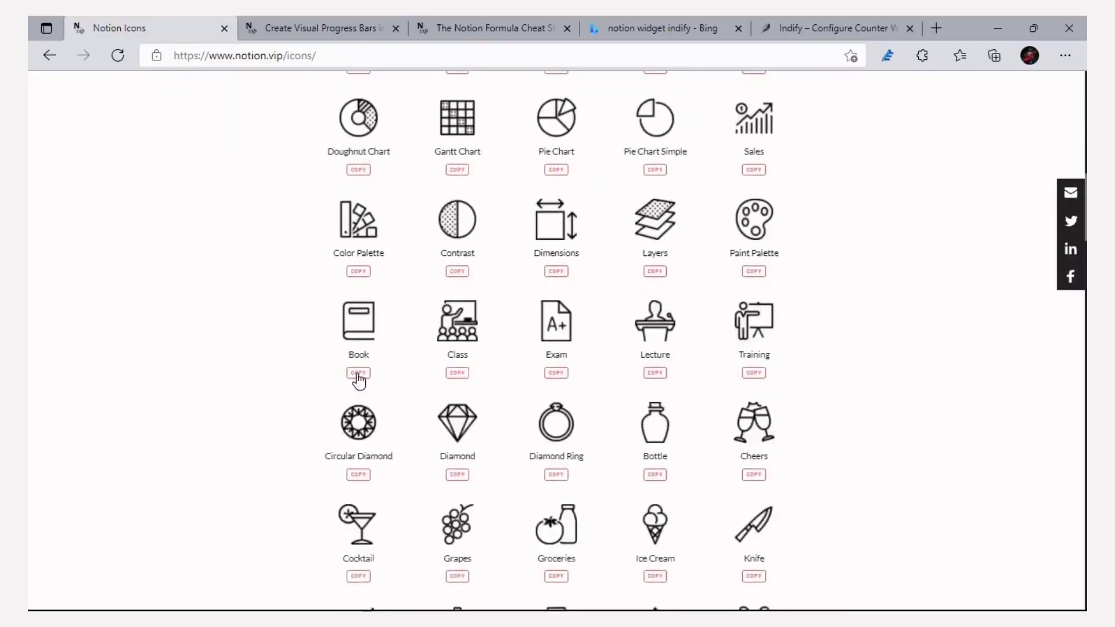
left_click(359, 375)
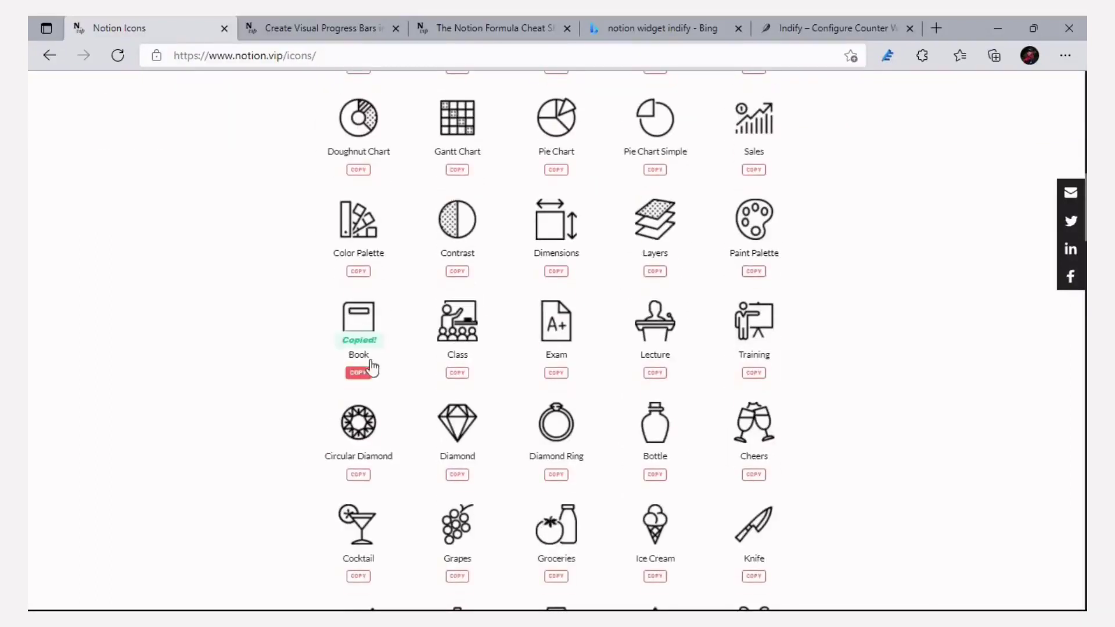
left_click(996, 31)
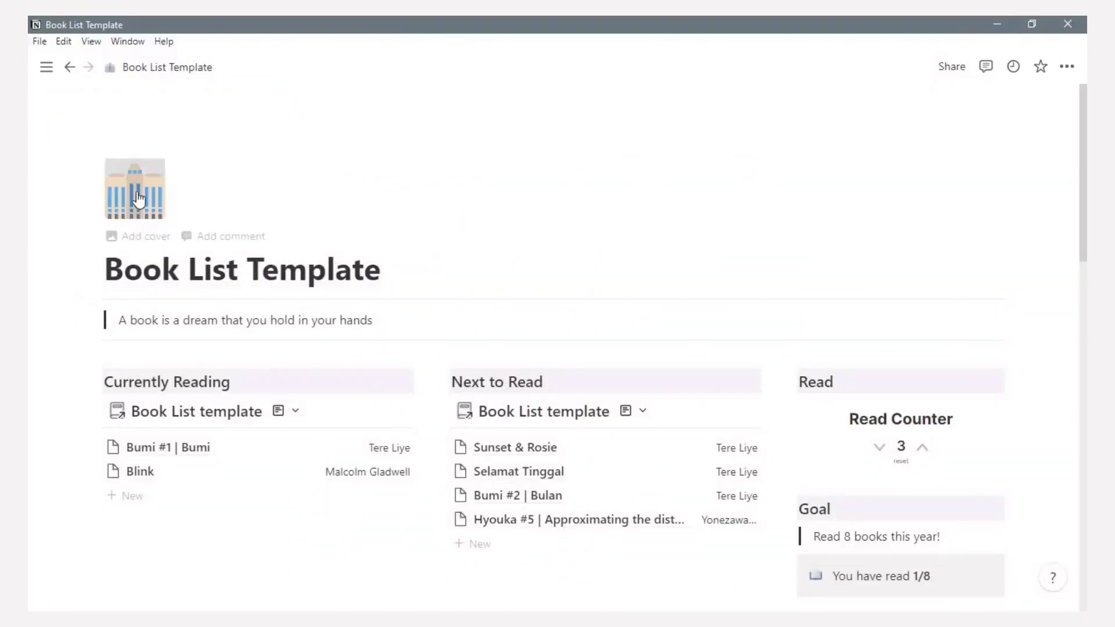
- Replace the building emoji with the outline Book icon by submitting its pasted image link
left_click(138, 198)
left_click(141, 195)
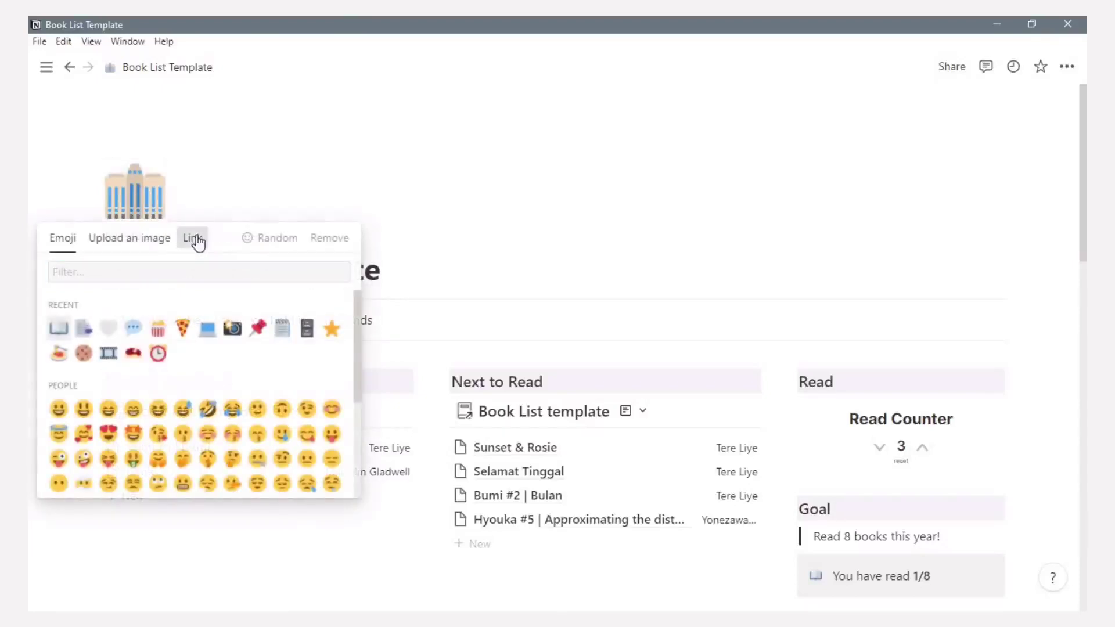
left_click(196, 240)
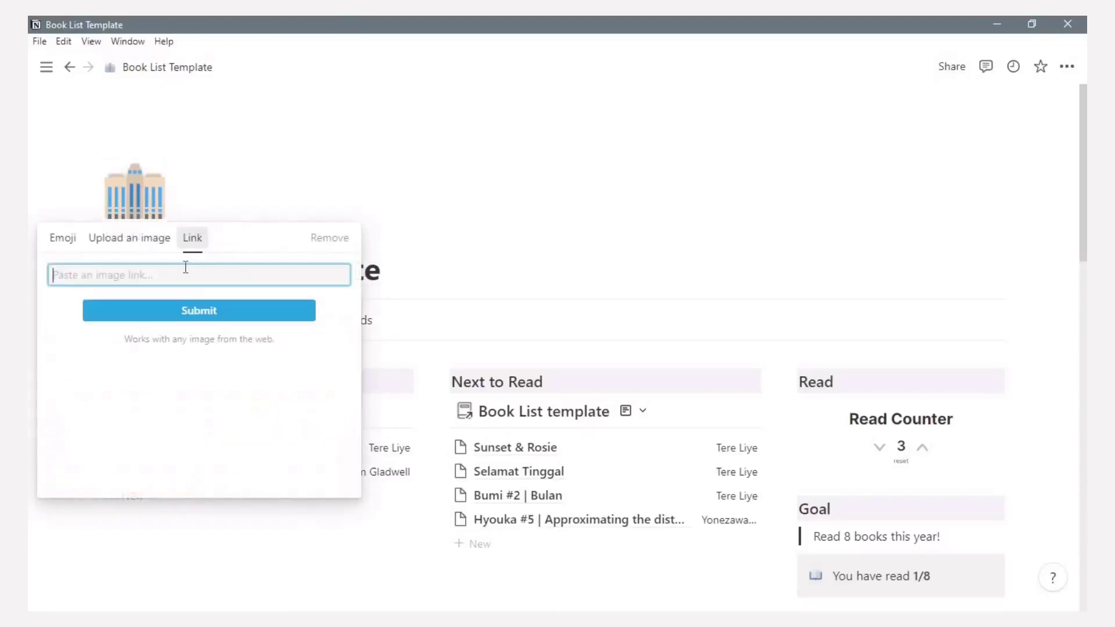
key("ctrl+v")
left_click(199, 313)
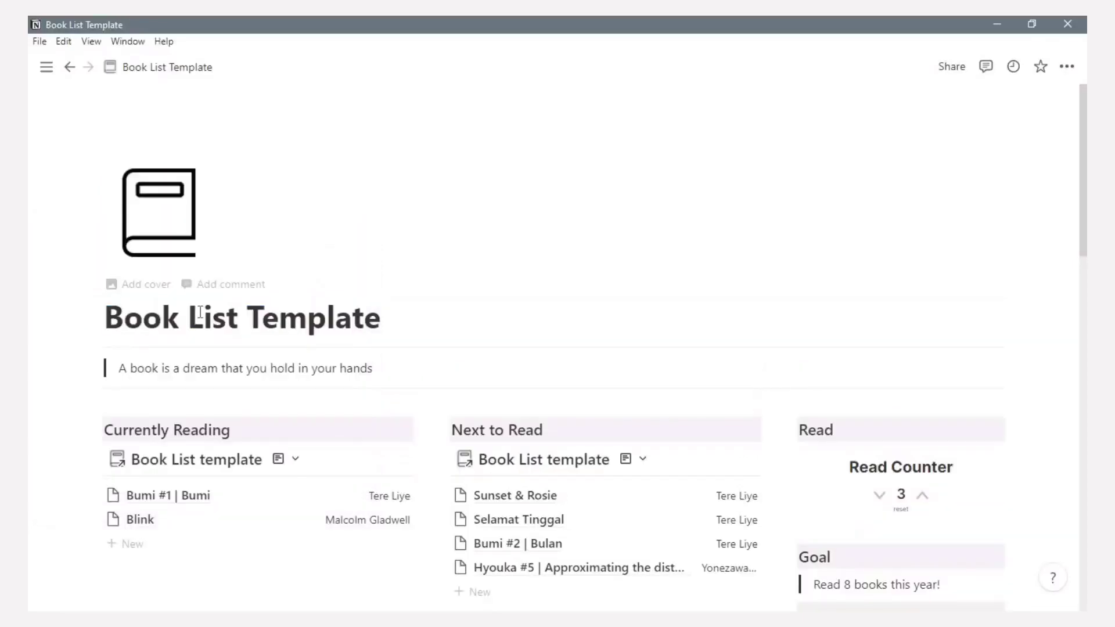
- Add a cover using the open-book photo from an Unsplash search for 'book'
left_click(145, 290)
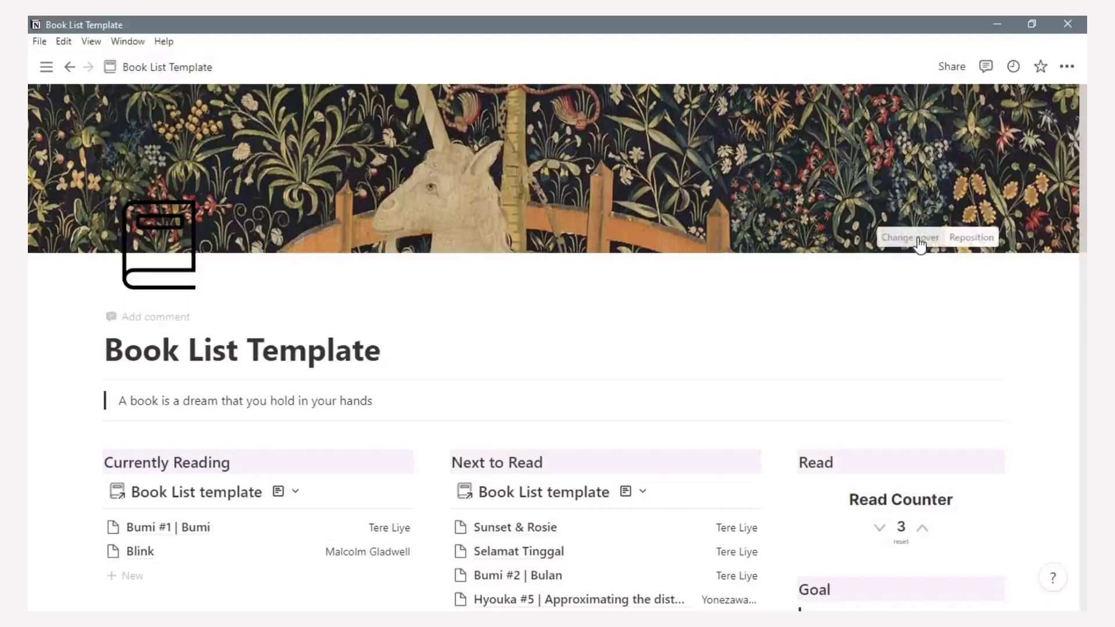
left_click(921, 239)
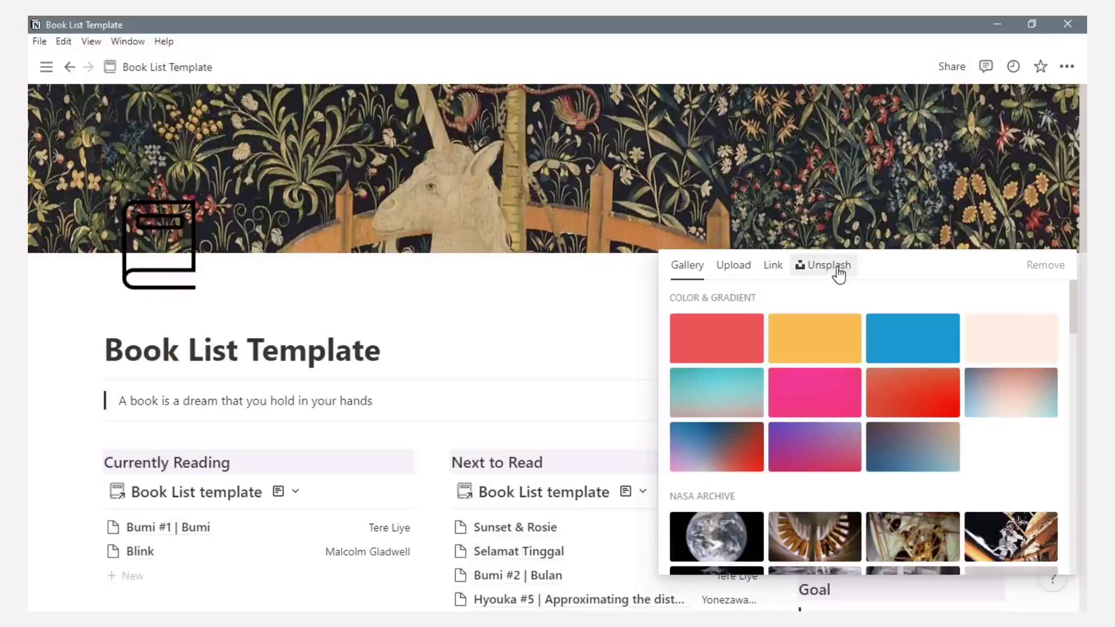
left_click(739, 273)
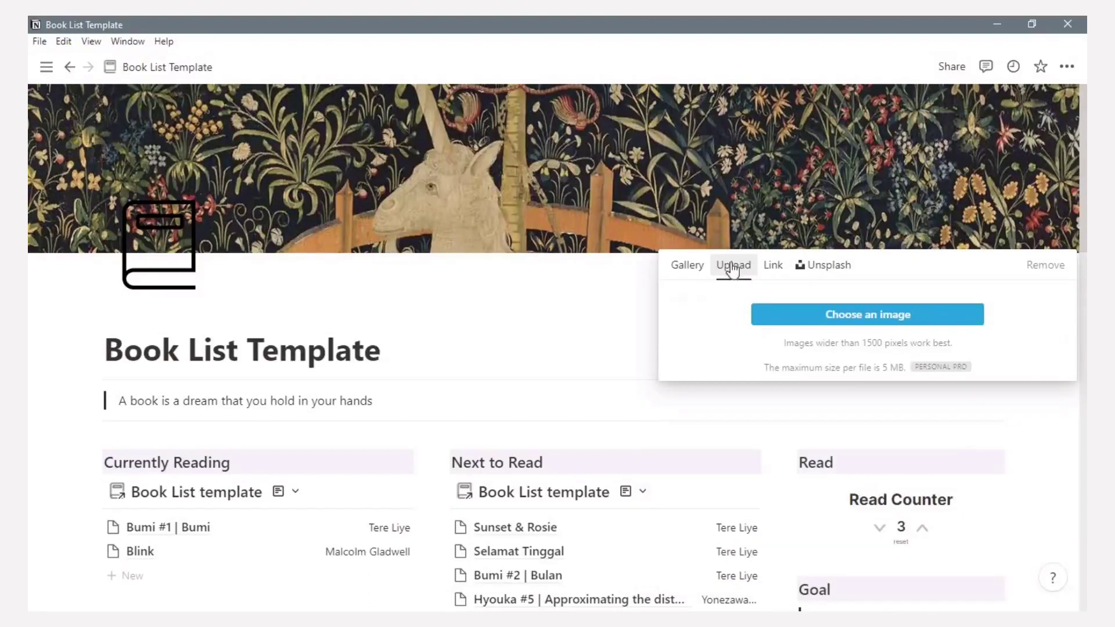
left_click(700, 273)
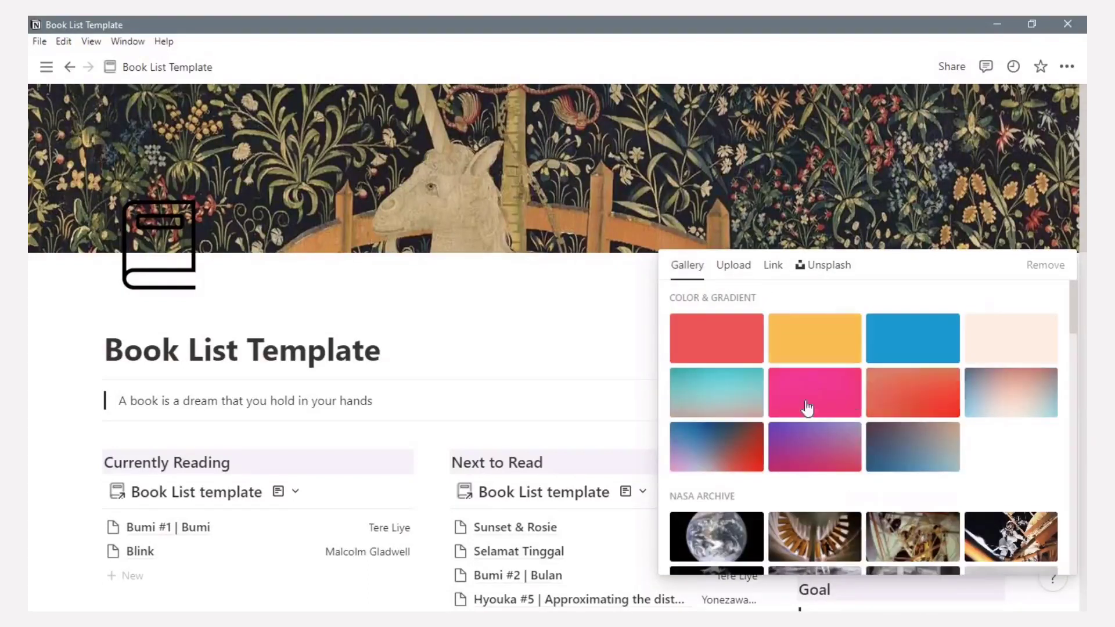
left_click(732, 268)
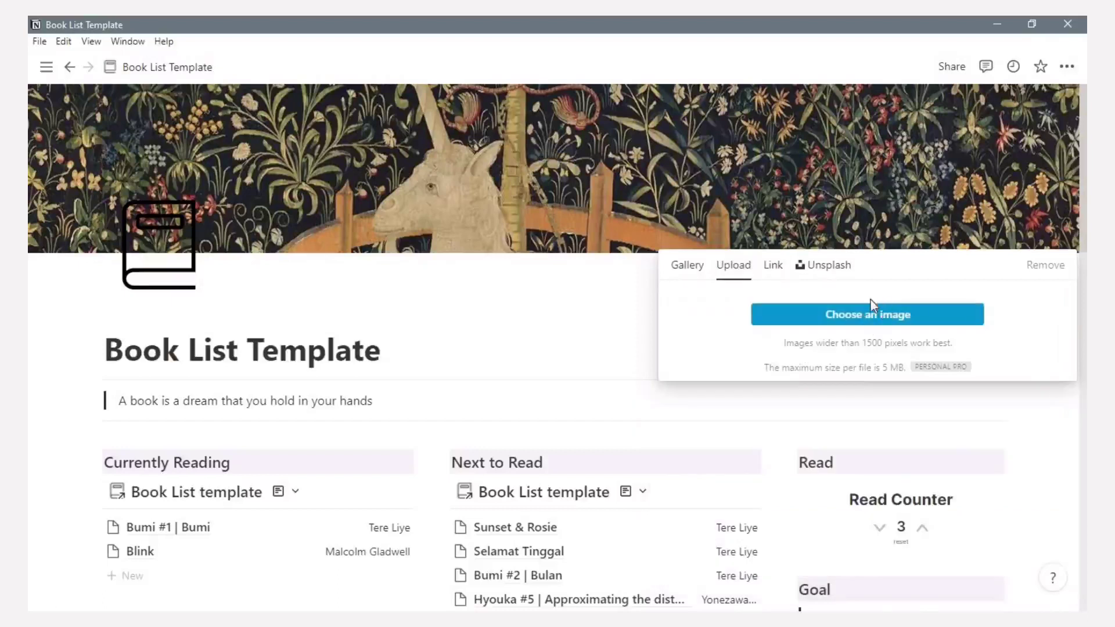
left_click(772, 265)
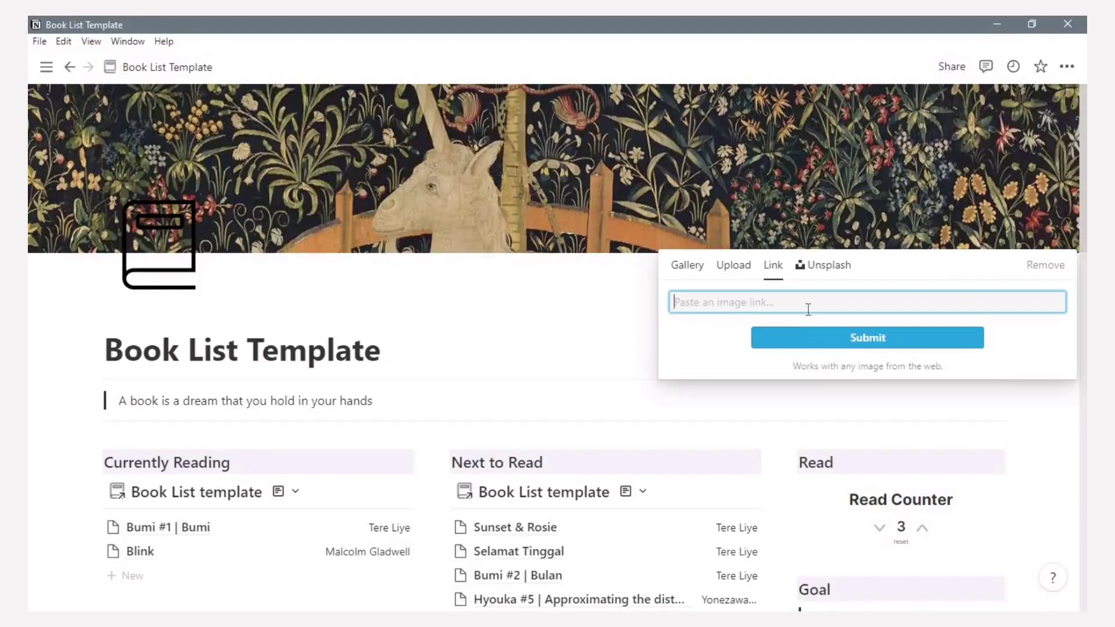
left_click(819, 273)
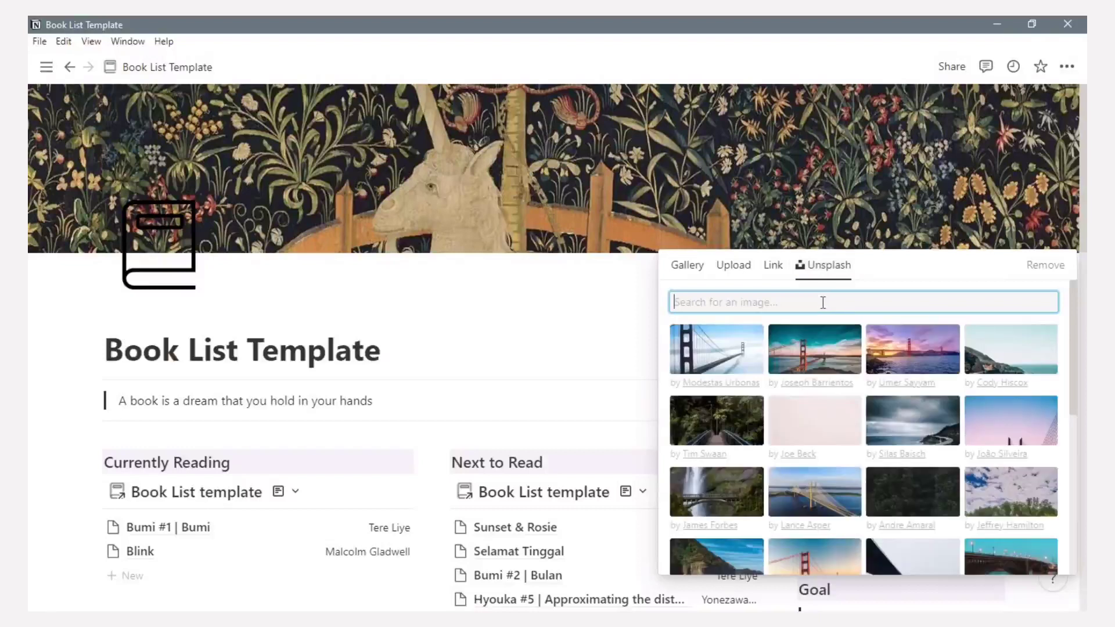
type("book")
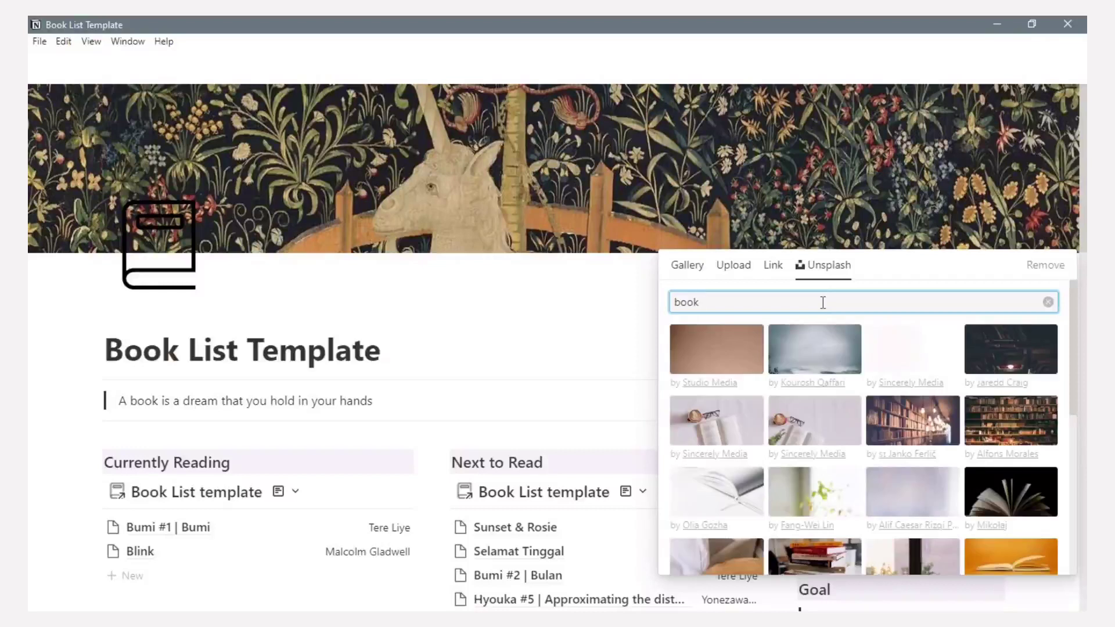
left_click(807, 431)
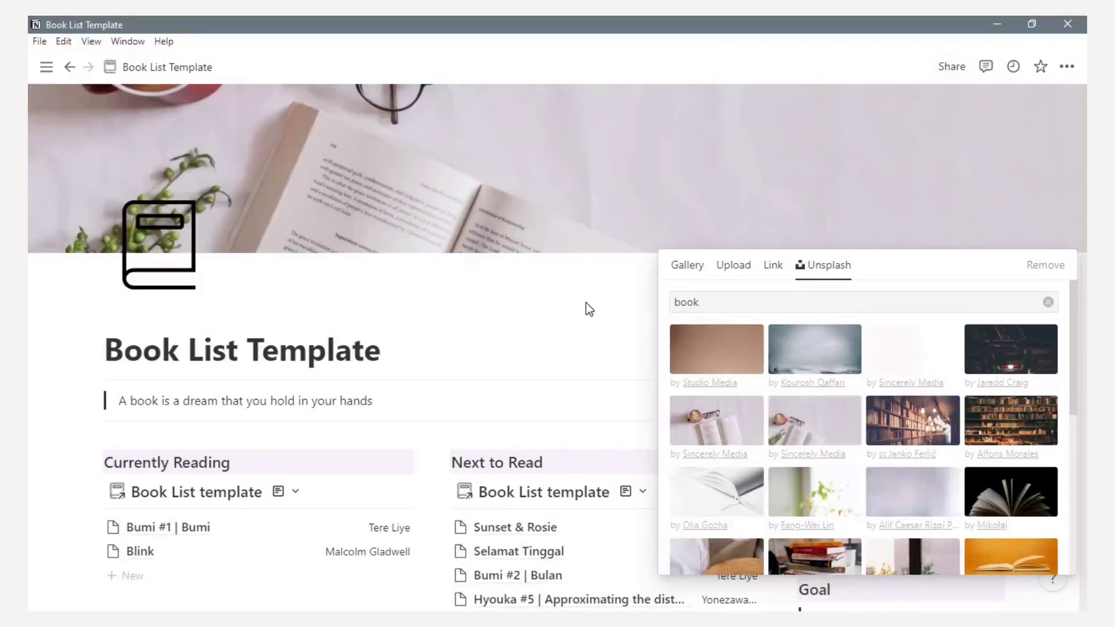
- Reposition the cover to centre the open book and green plant, and save it
left_click(587, 302)
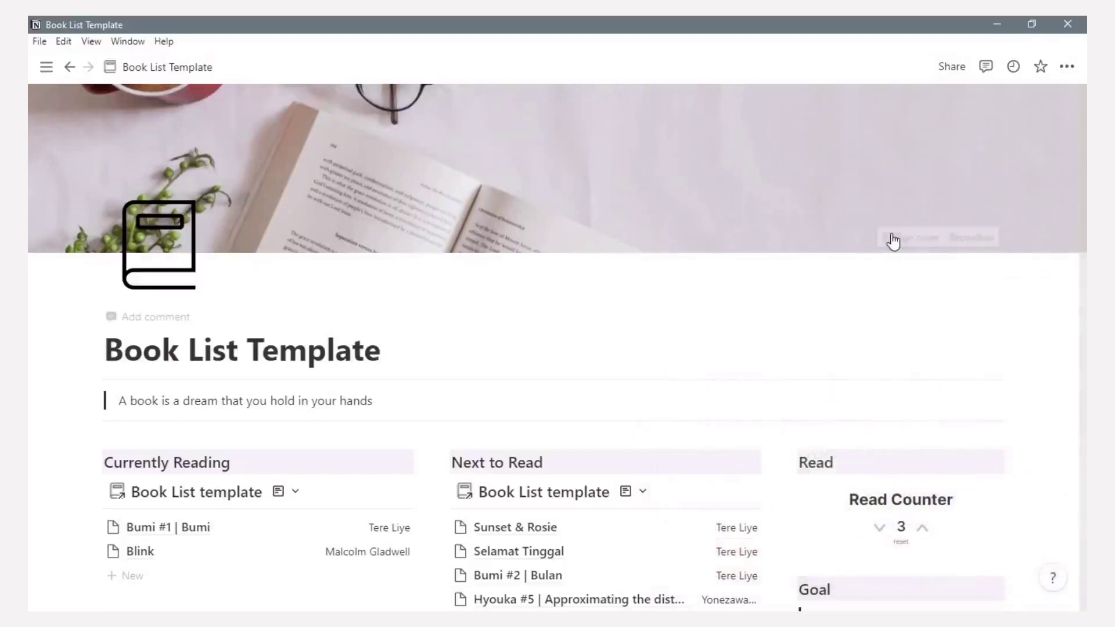
left_click(965, 238)
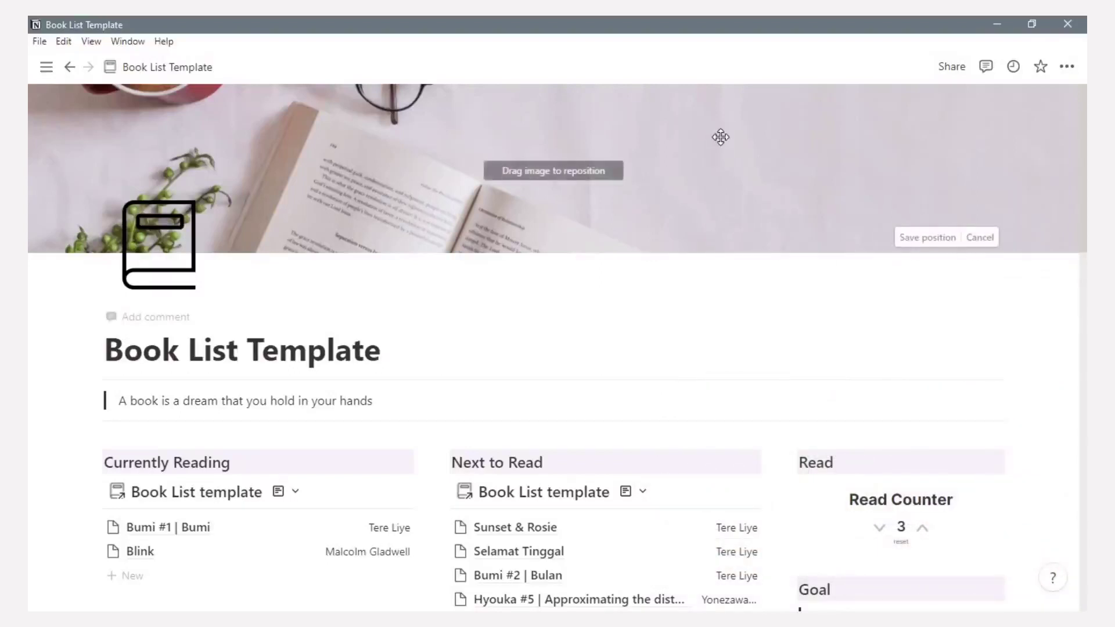
left_click_drag(721, 137, 701, 206)
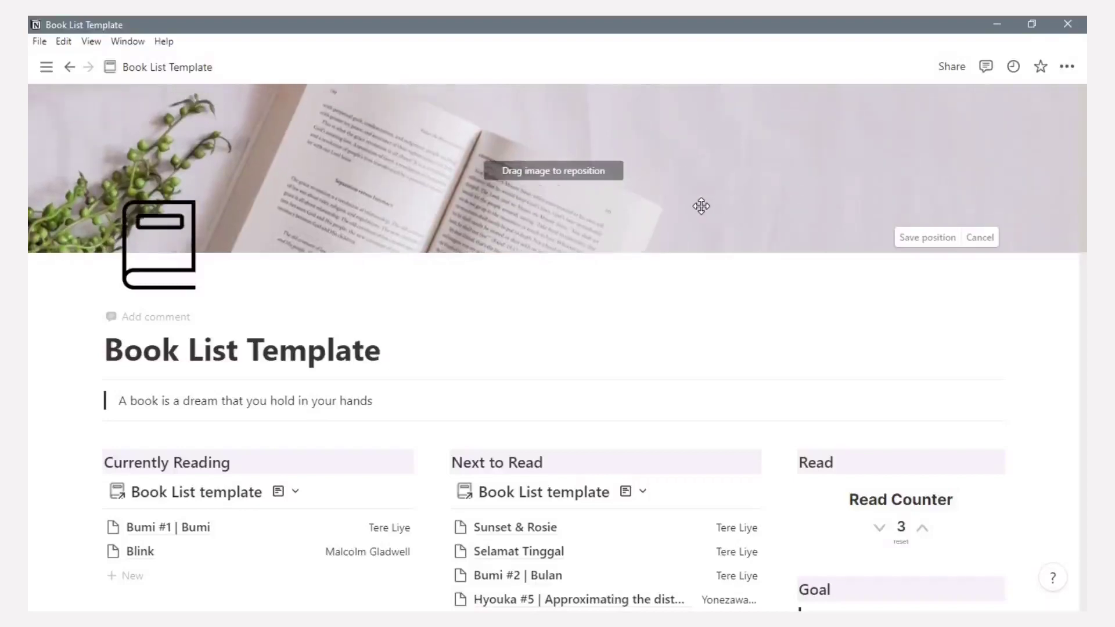
left_click(914, 238)
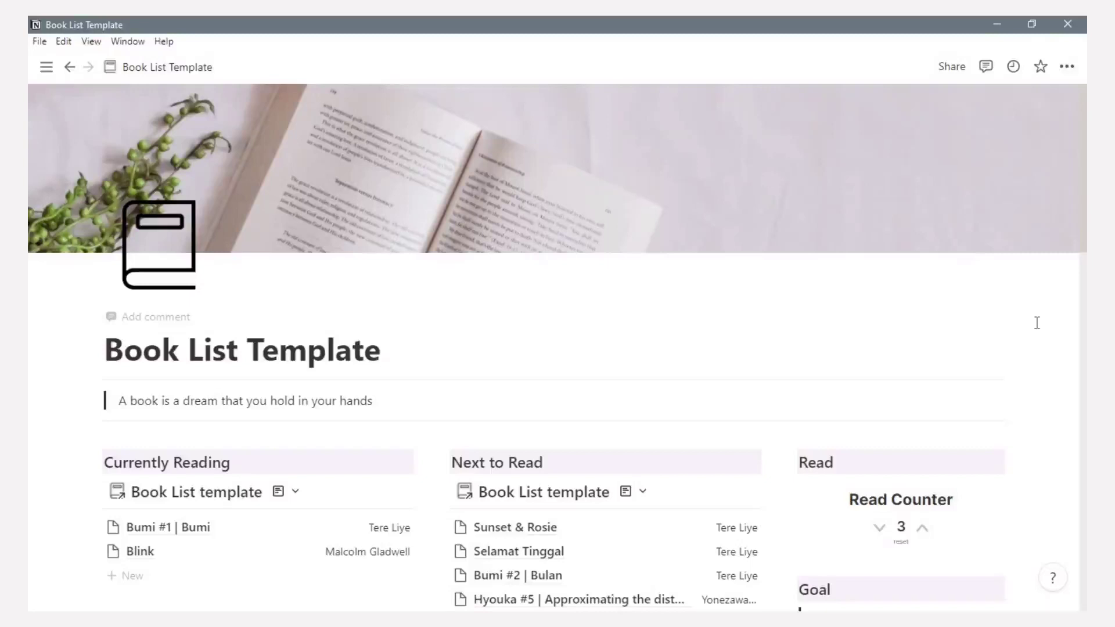
scroll(501, 281, "down", 3)
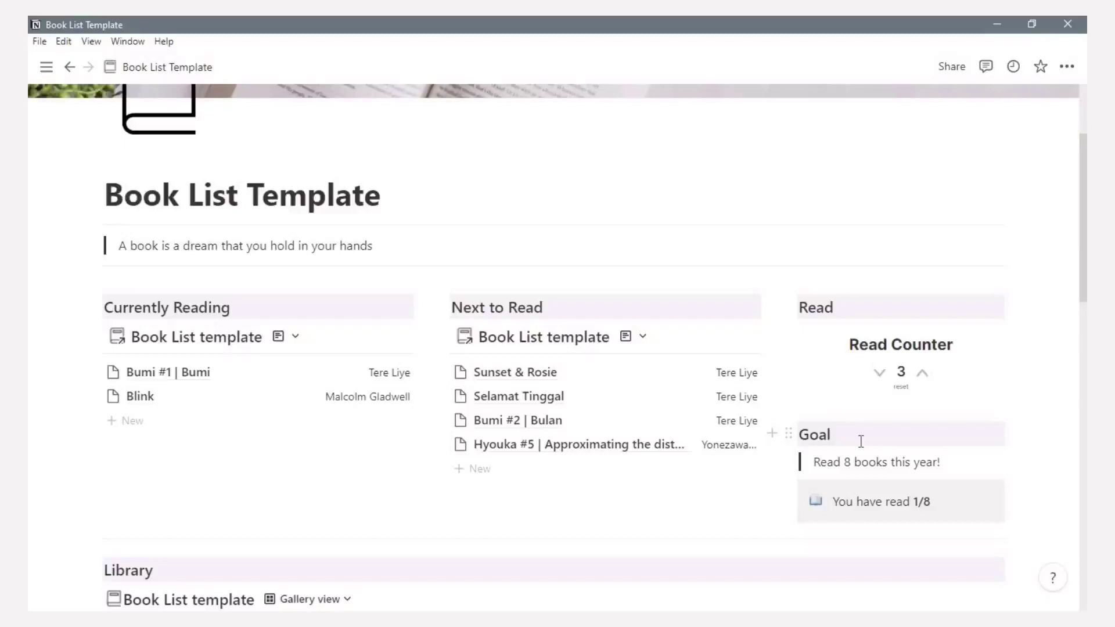
scroll(859, 447, "down", 5)
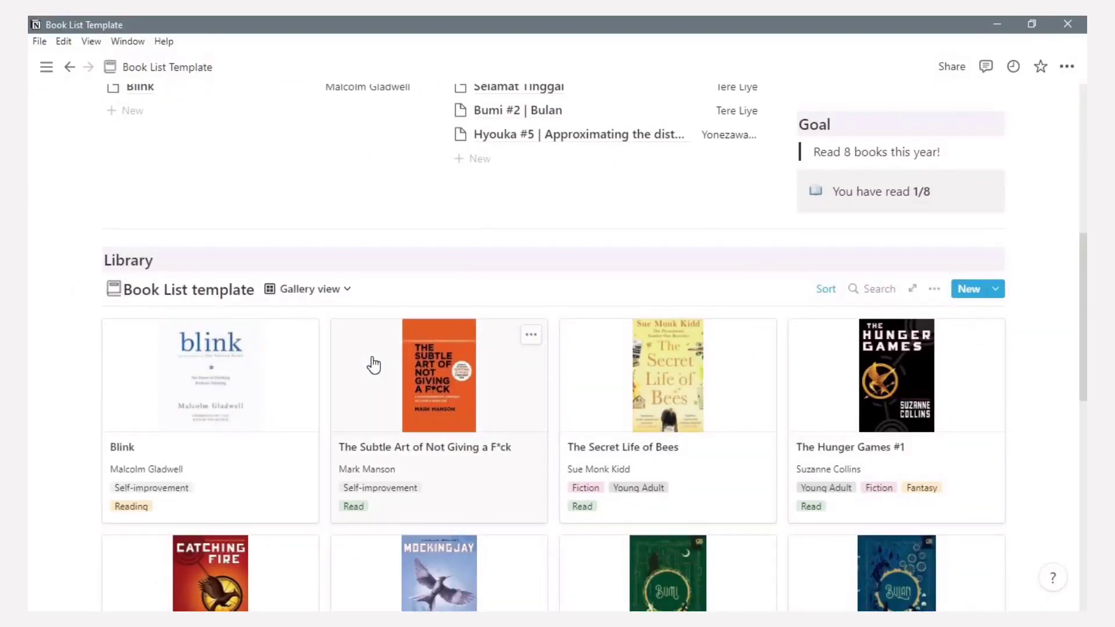
left_click(308, 289)
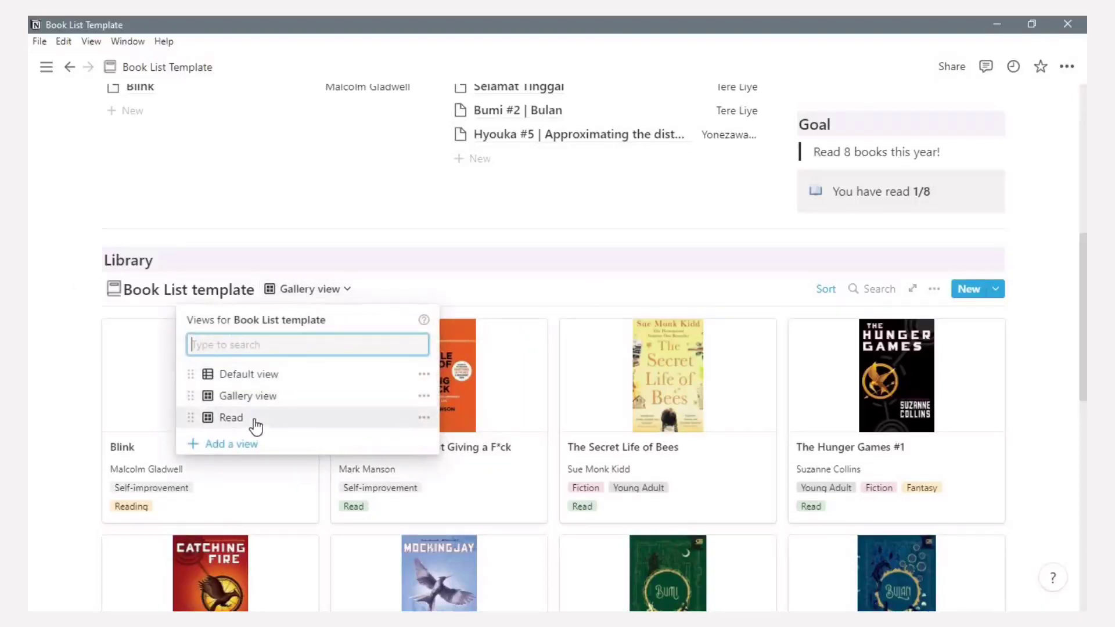
left_click(347, 291)
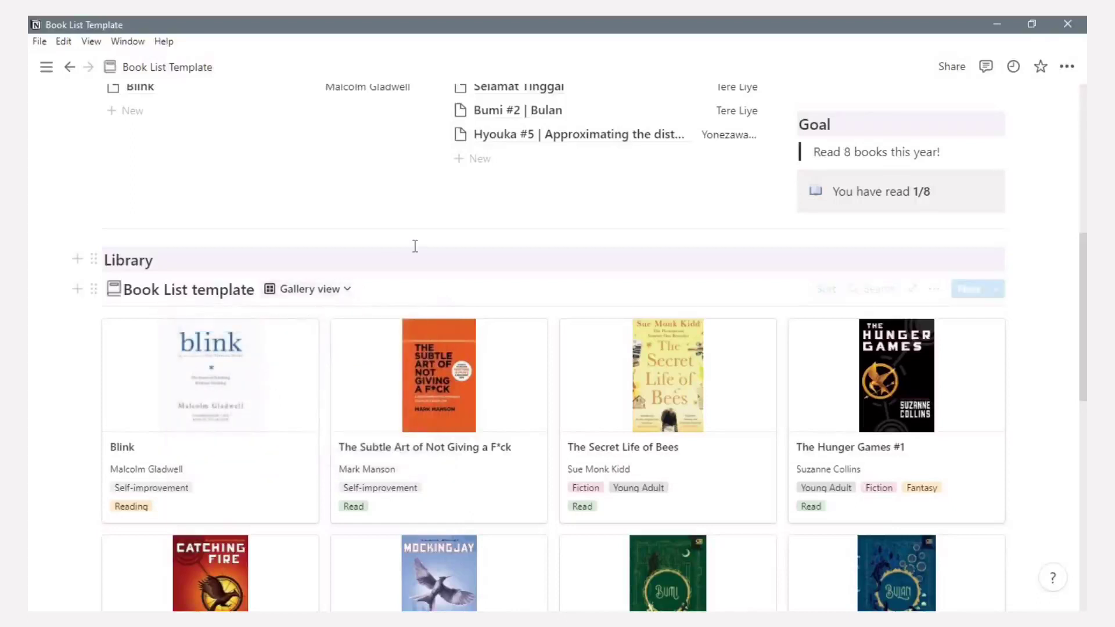
scroll(415, 254, "down", 8)
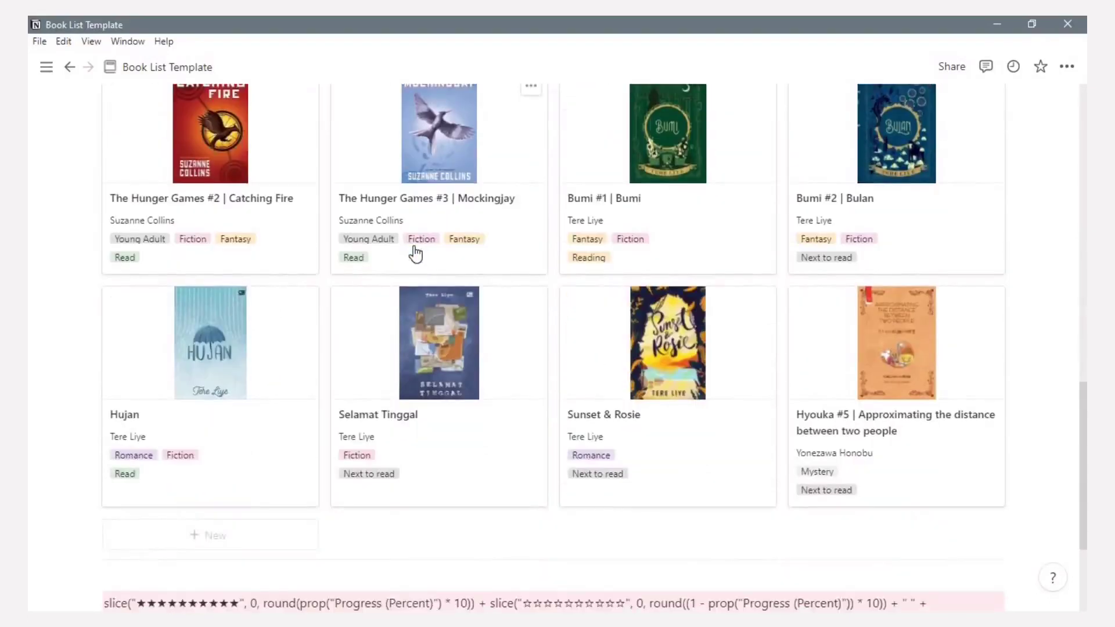
scroll(413, 249, "up", 6)
scroll(416, 246, "up", 10)
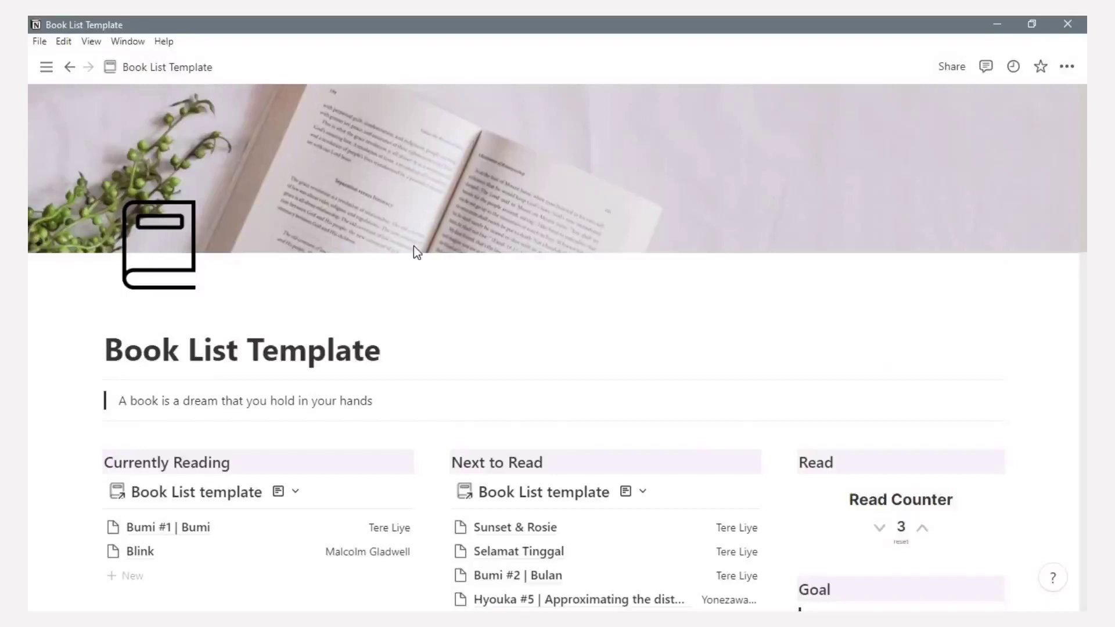